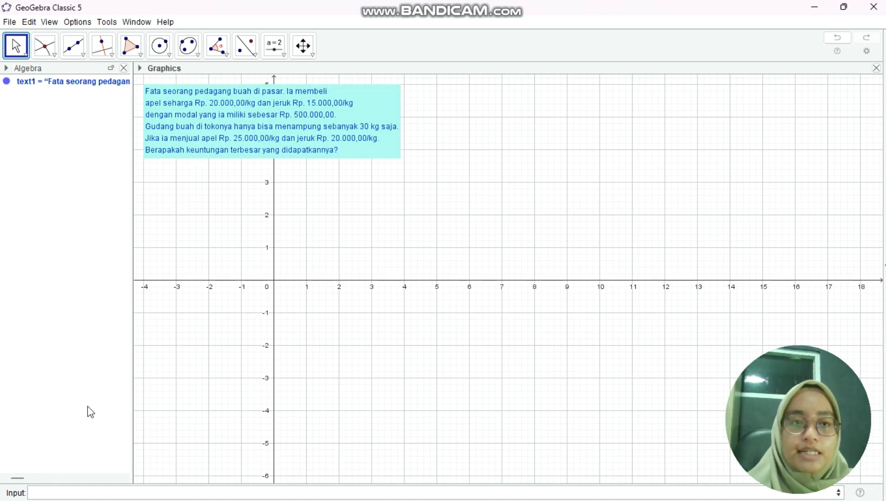
Enter the capital constraint as the inequality 20000x+15000y≤500000
click(50, 491)
text(20)
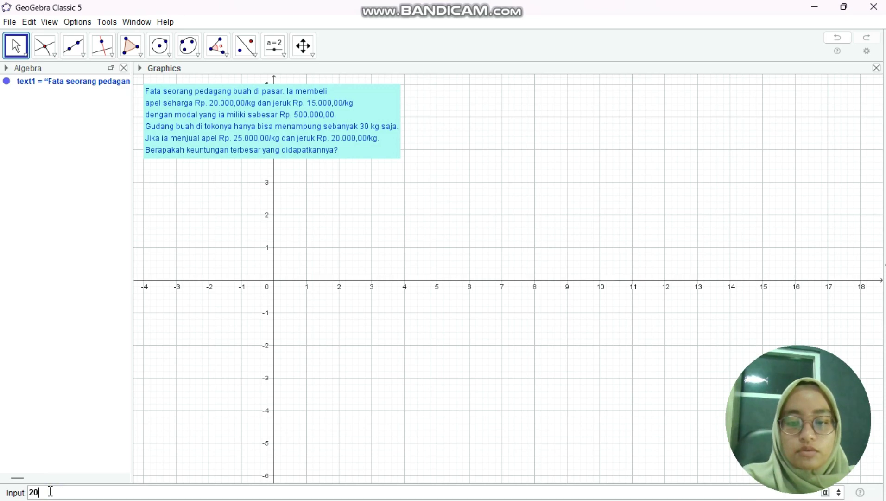
text(000x)
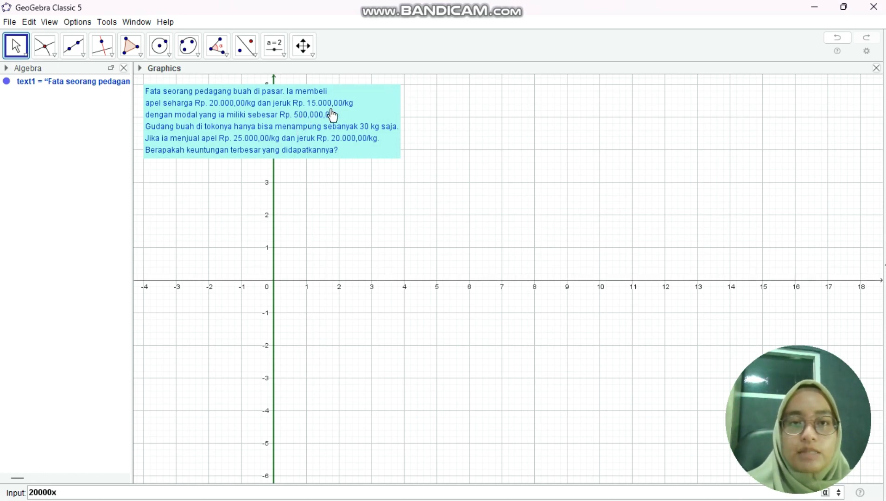
text(+)
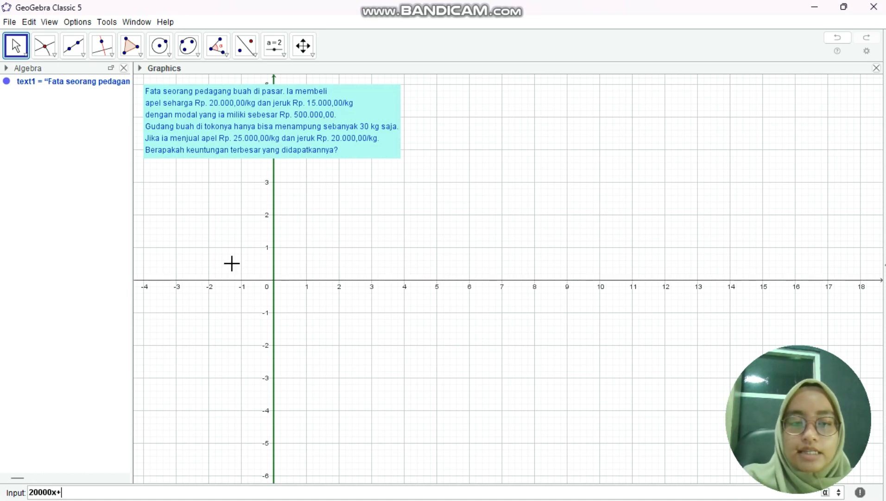
text(15)
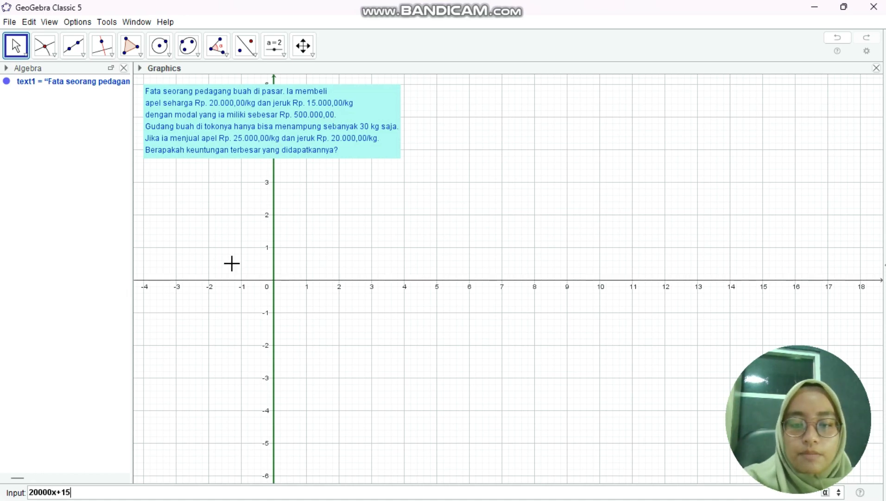
text(000y)
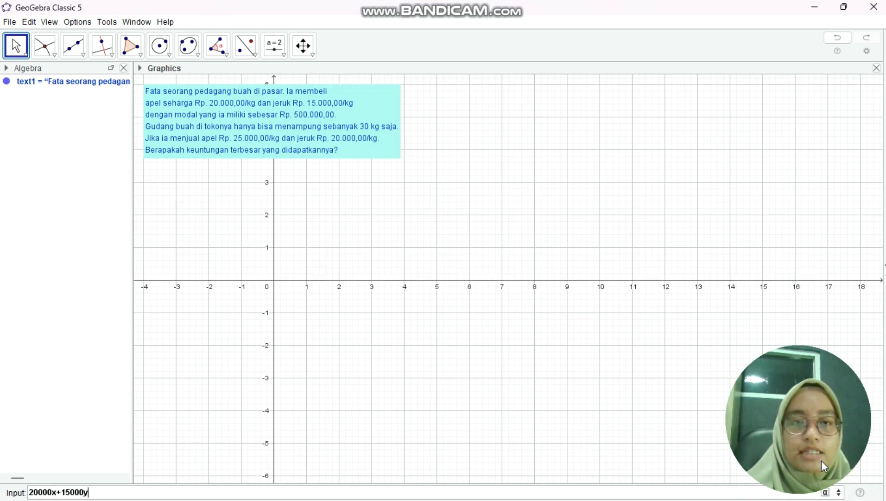
click(826, 492)
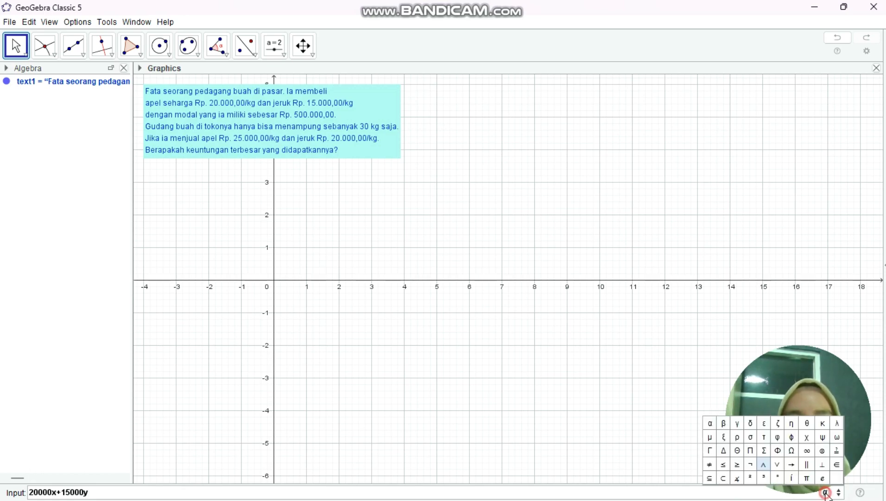
click(725, 464)
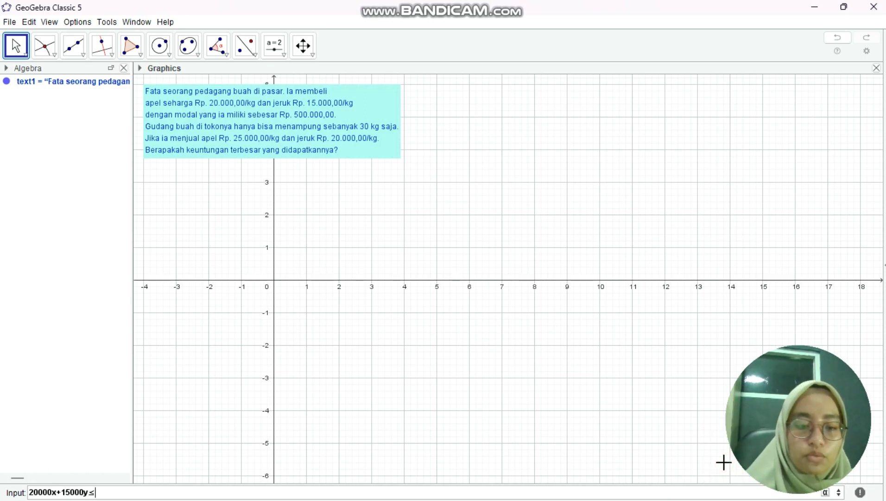
text(500000)
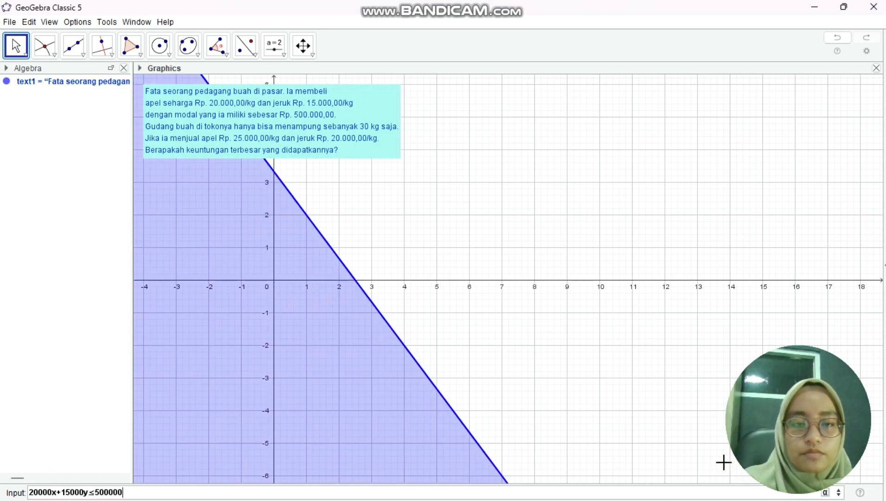
key(Return)
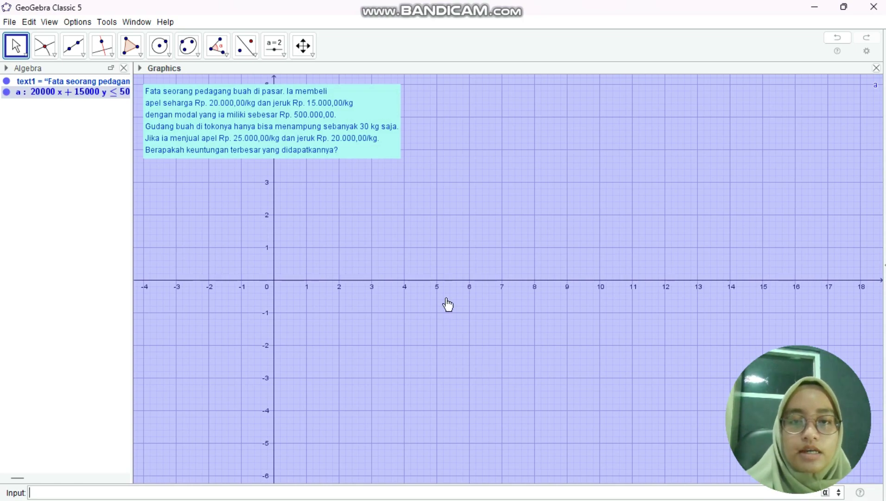
Move the problem text off the inequality's boundary line into the second quadrant of the graph
scroll(449, 305, down, 3)
scroll(448, 304, down, 7)
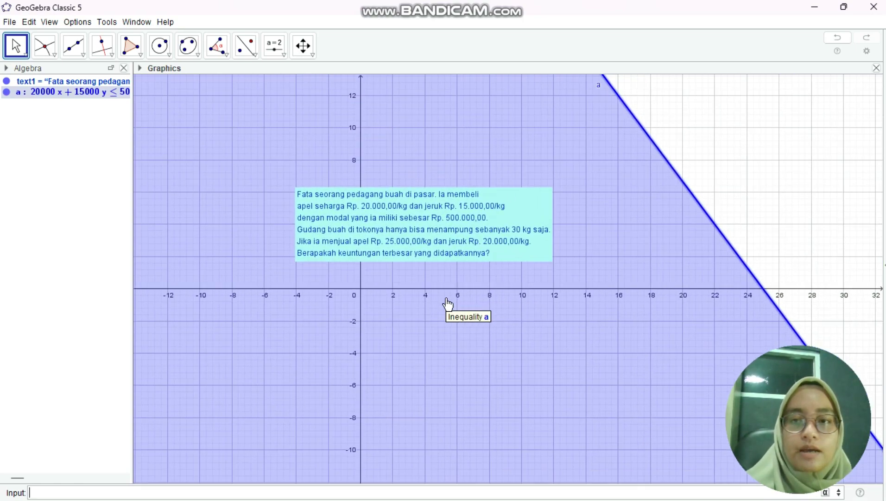
scroll(448, 303, down, 6)
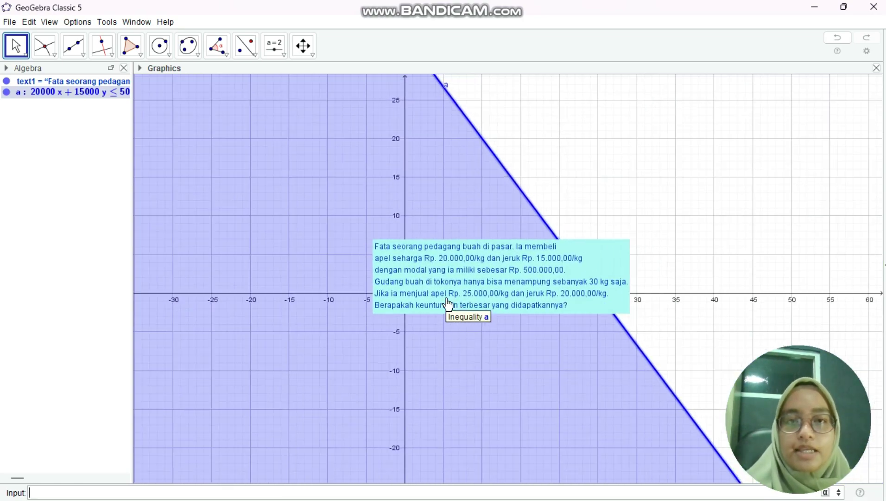
scroll(582, 196, down, 2)
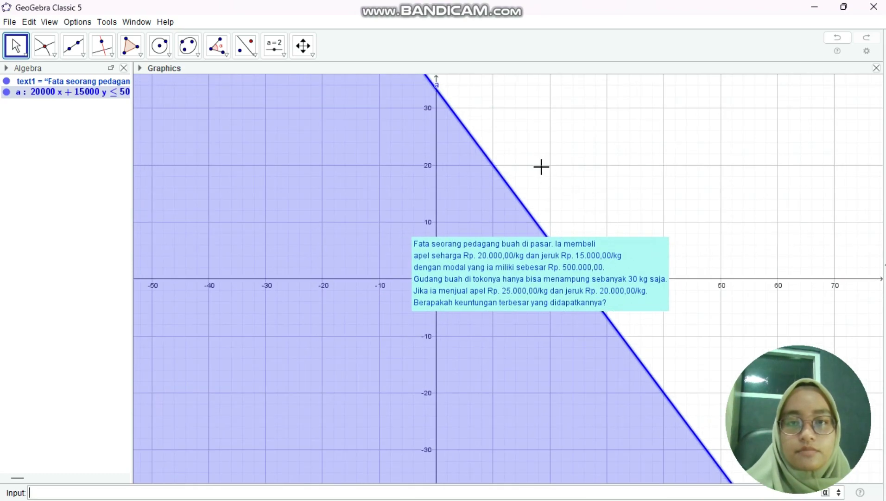
drag(539, 164, 571, 213)
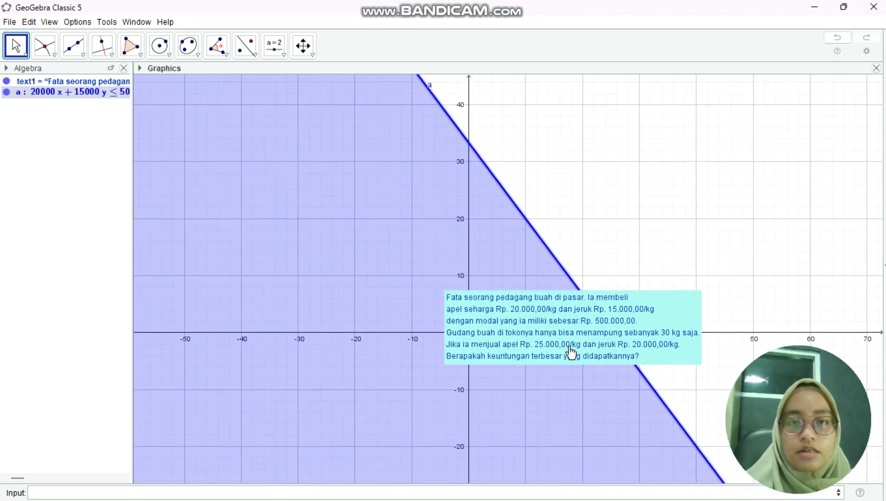
drag(572, 336, 301, 160)
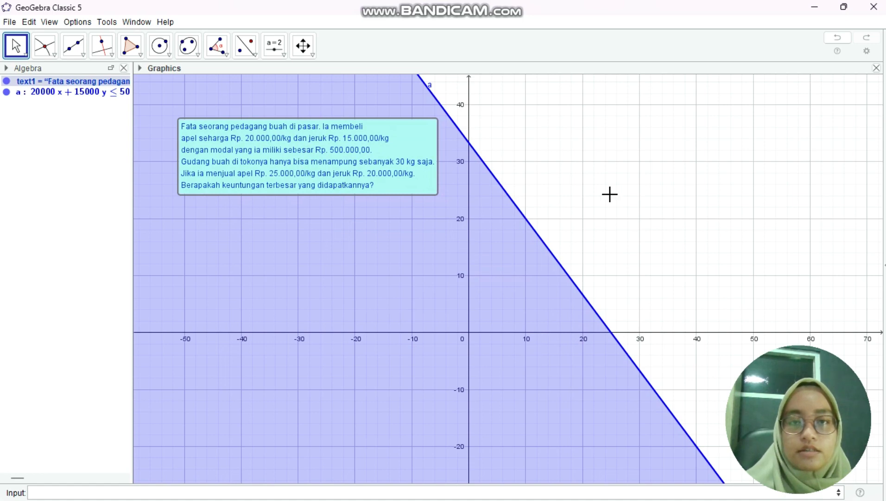
Reposition the problem text so all of it is readable in the graph, directly beside the upper negative-x side of the y-axis
scroll(609, 194, down, 3)
scroll(609, 194, up, 1)
scroll(609, 194, up, 4)
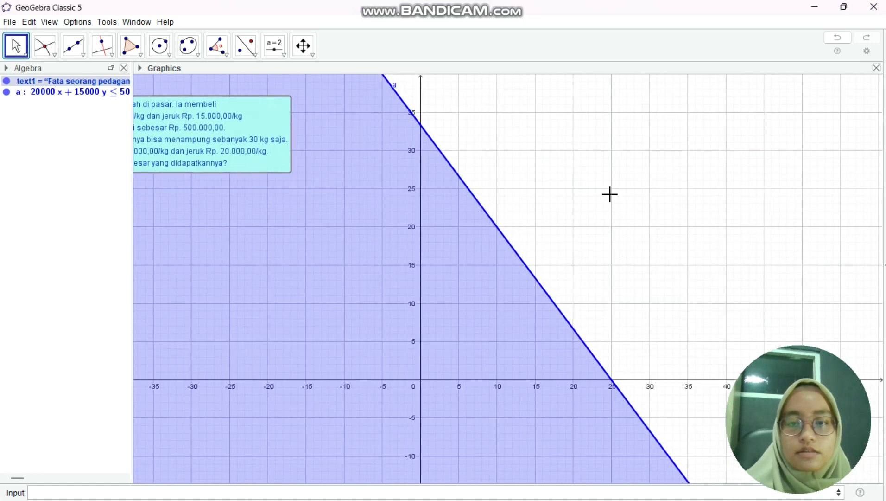
click(401, 226)
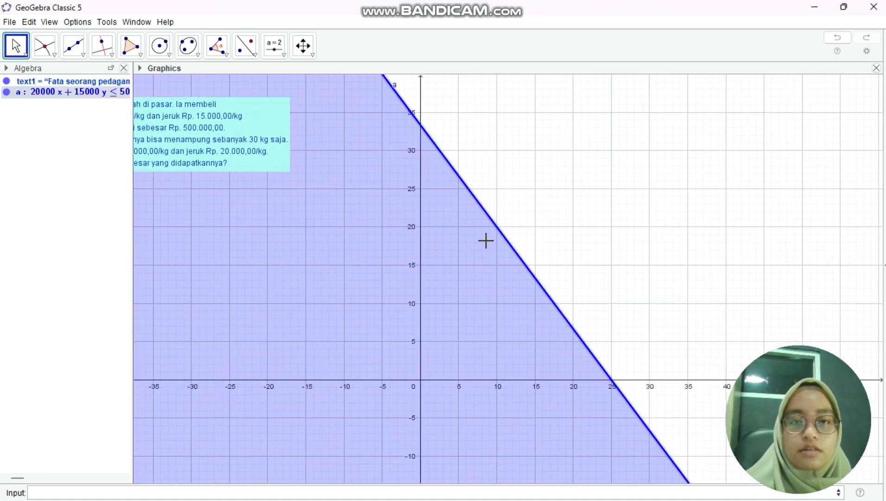
mouse_move(501, 204)
mouse_down()
mouse_move(602, 249)
mouse_move(641, 230)
mouse_move(530, 200)
mouse_move(499, 226)
mouse_move(477, 175)
mouse_up()
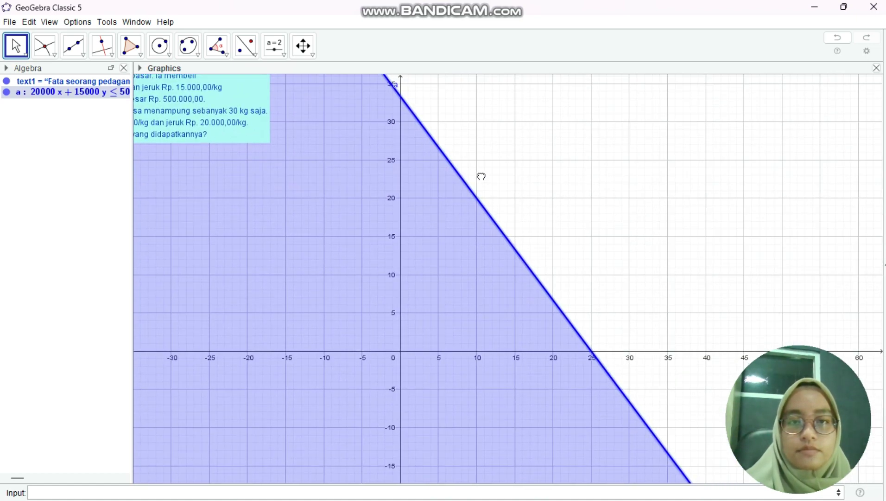
click(191, 90)
drag(318, 147, 318, 117)
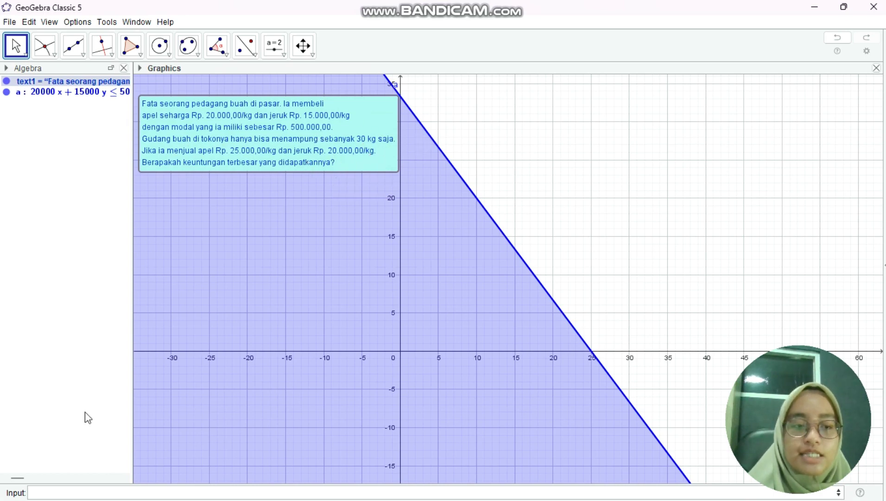
Enter the storage capacity constraint as the inequality x+y≤30
click(49, 492)
text(x)
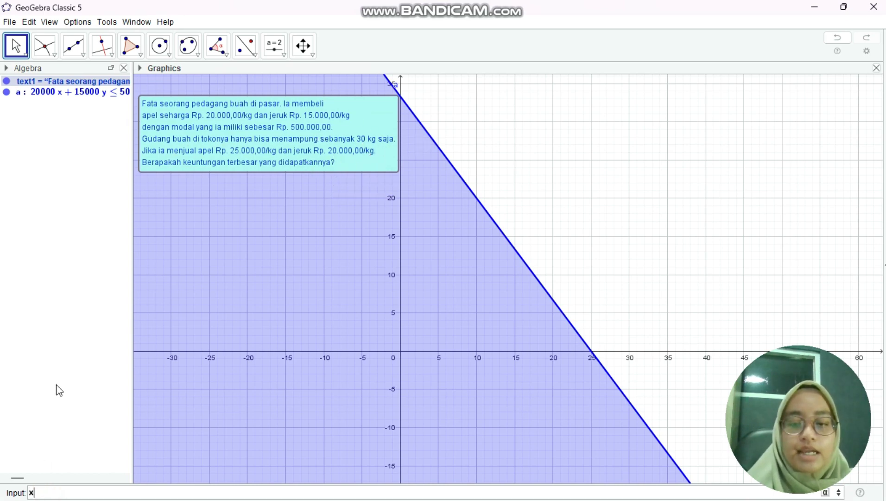
text(+y)
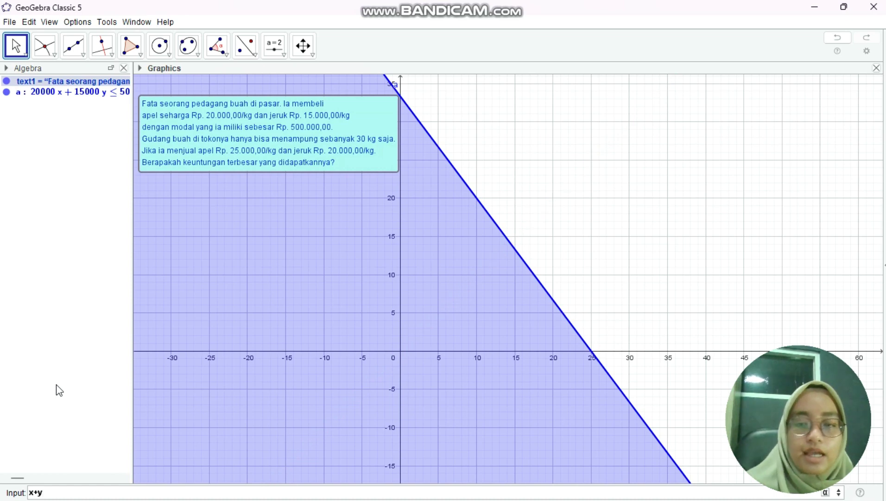
click(829, 493)
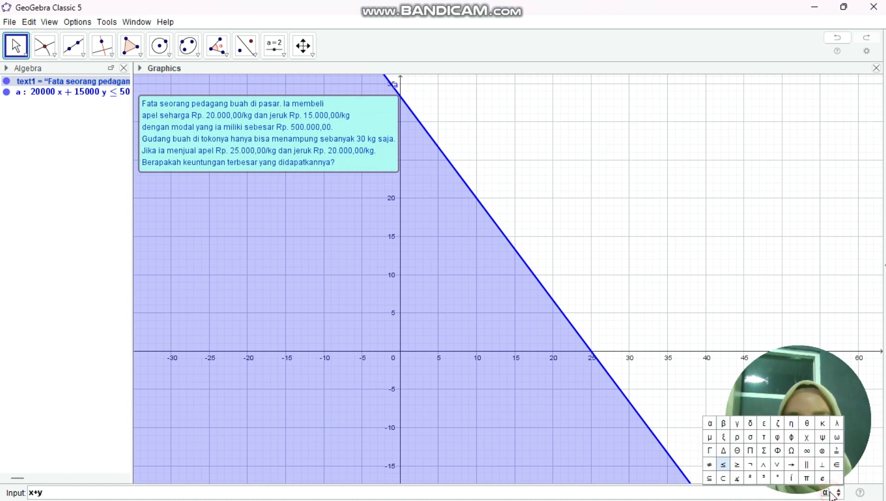
click(724, 463)
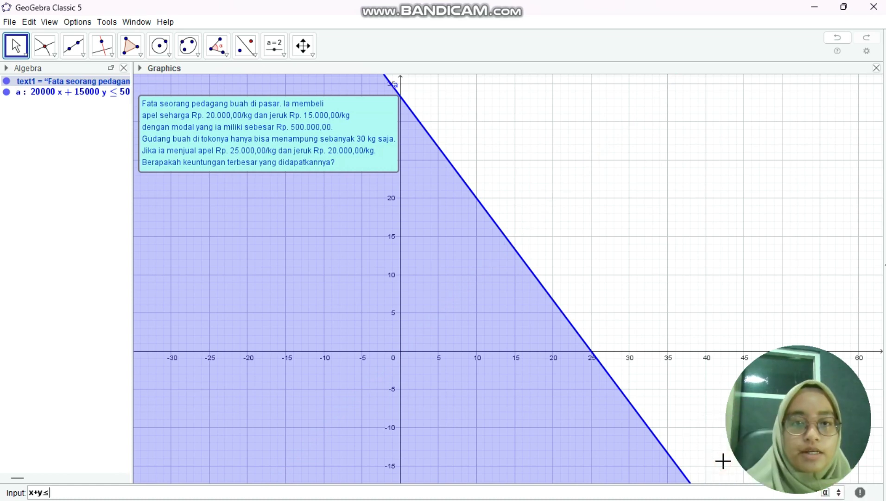
text(30)
key(Return)
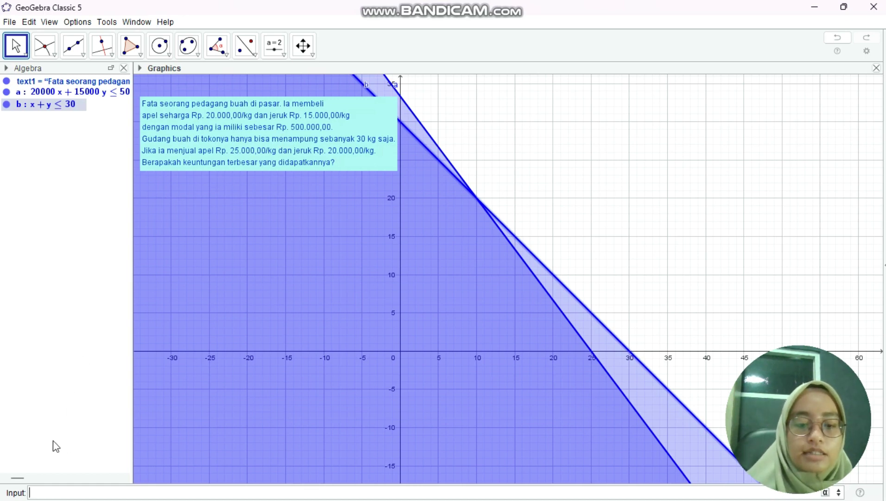
Add the non-negativity constraint x≥0
text(x)
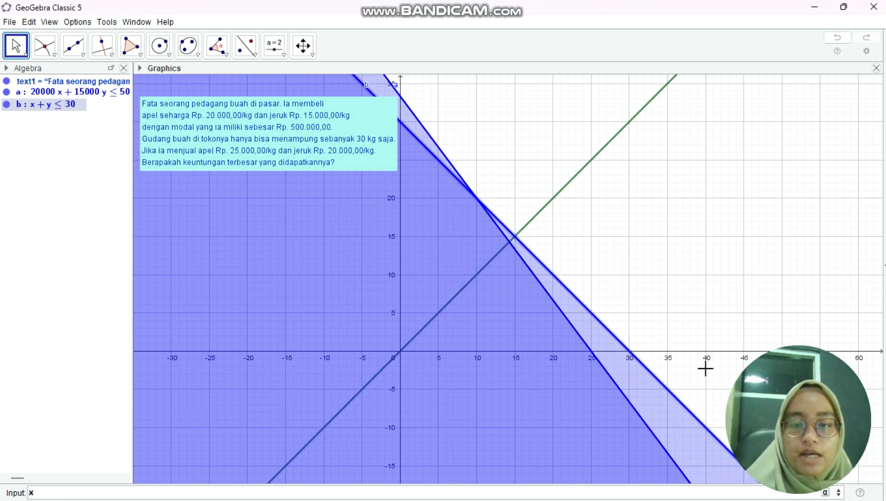
click(825, 492)
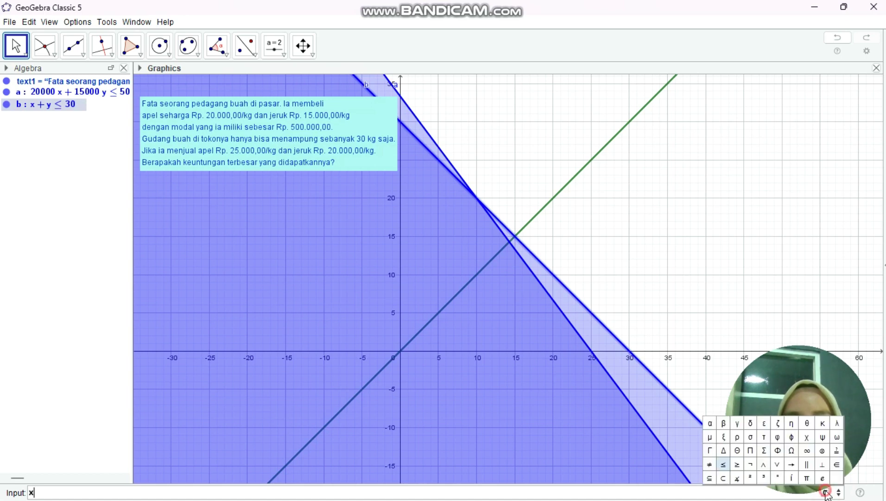
click(736, 466)
text(0)
key(Return)
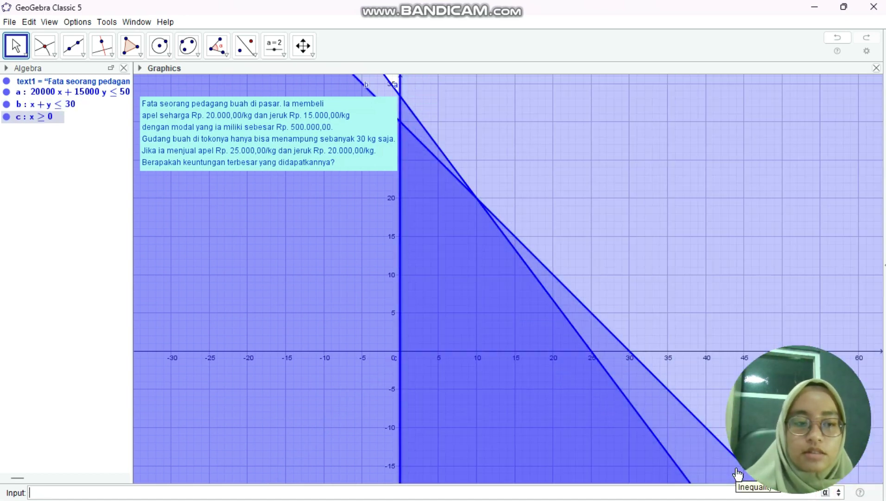
Add the non-negativity constraint y≥0 and clear the selection
text(y)
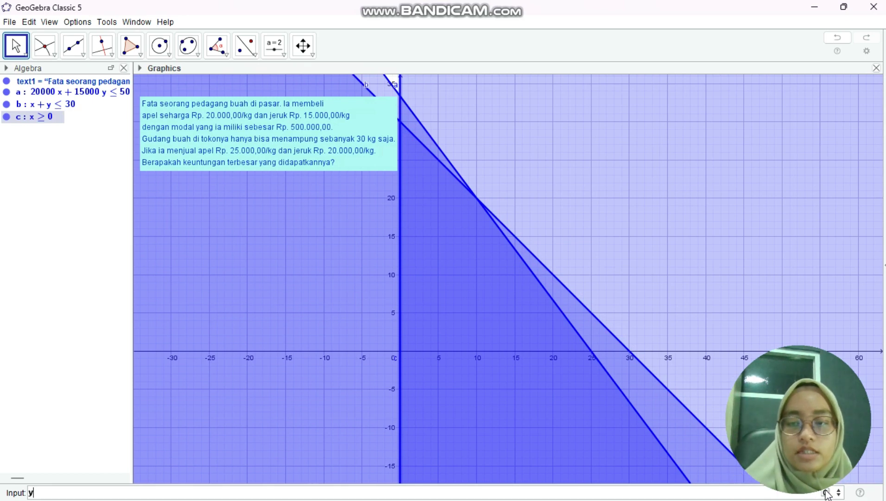
click(826, 493)
click(737, 465)
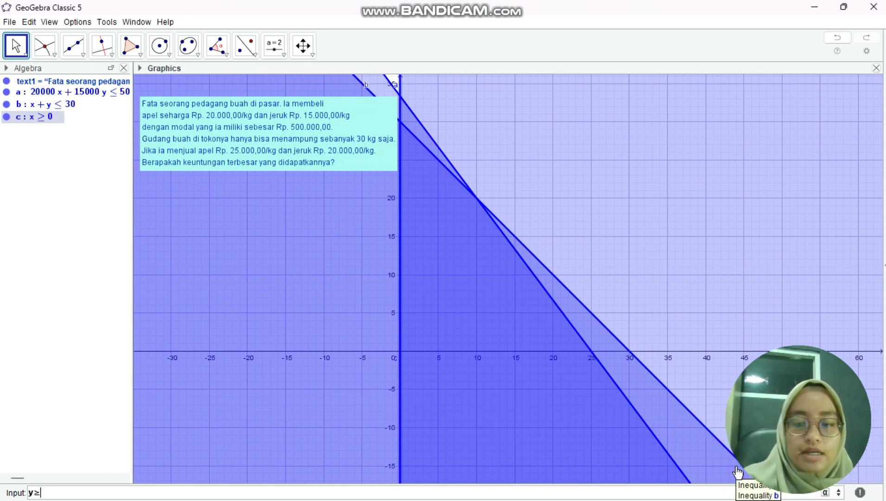
text(0)
key(Return)
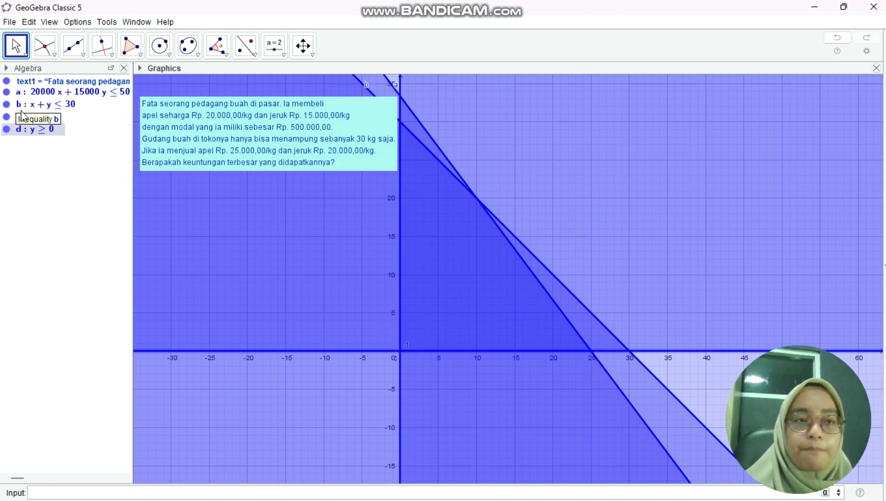
click(43, 149)
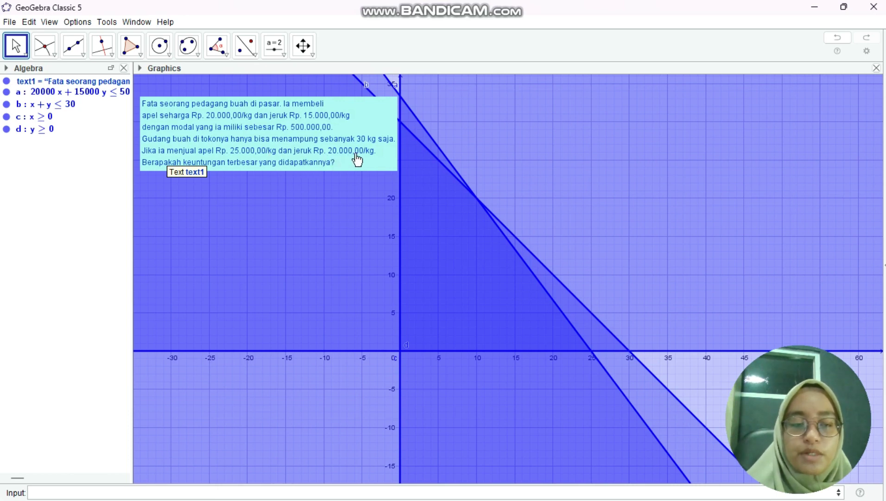
Define the objective function f(x,y)=25000x+20000y and widen the algebra list so the full expressions fit
click(43, 485)
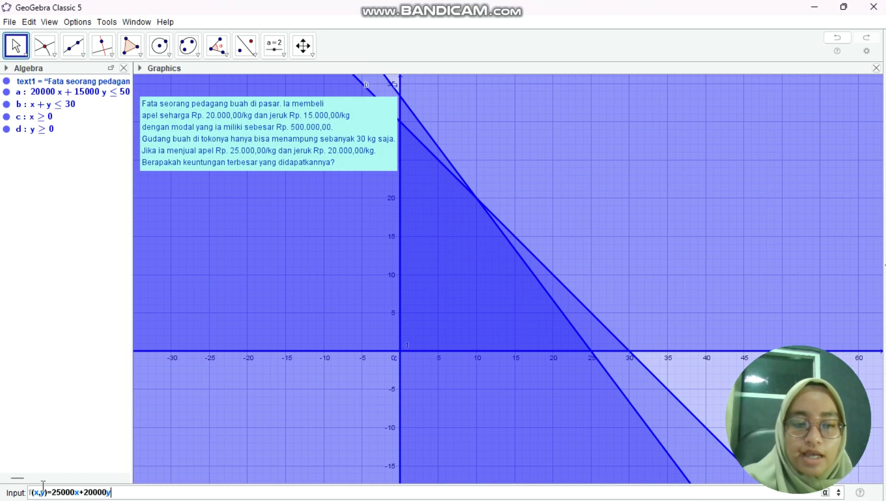
key(Return)
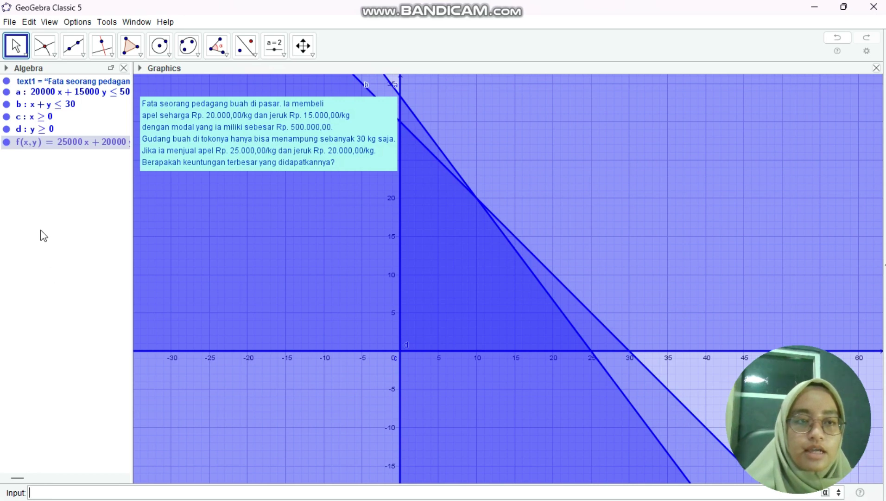
click(59, 170)
click(80, 183)
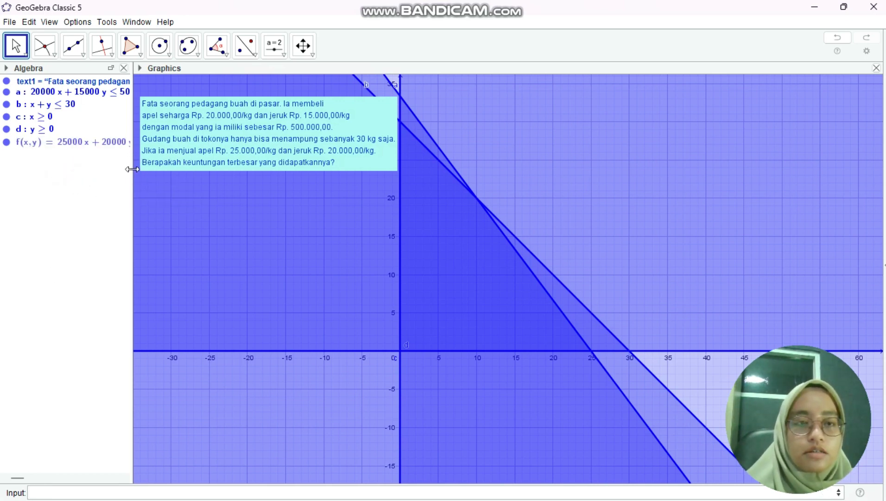
drag(134, 169, 182, 174)
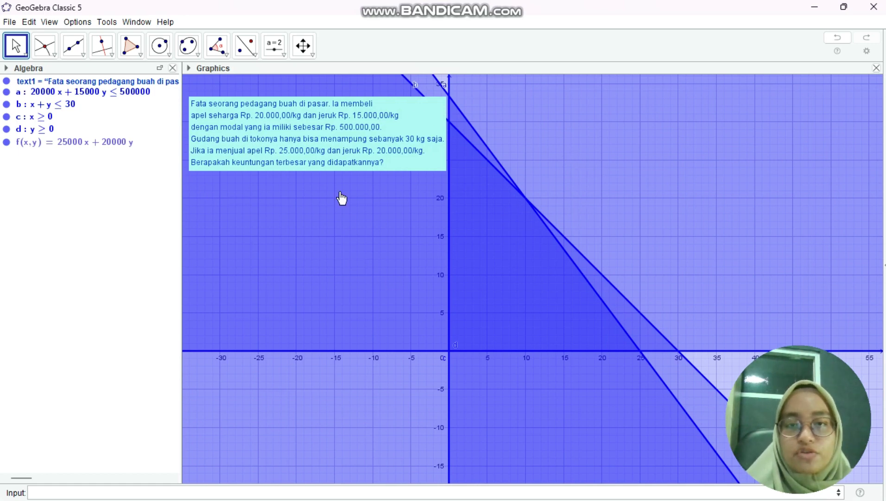
Turn on inverse filling for the capital constraint 20000x+15000y≤500000
click(50, 91)
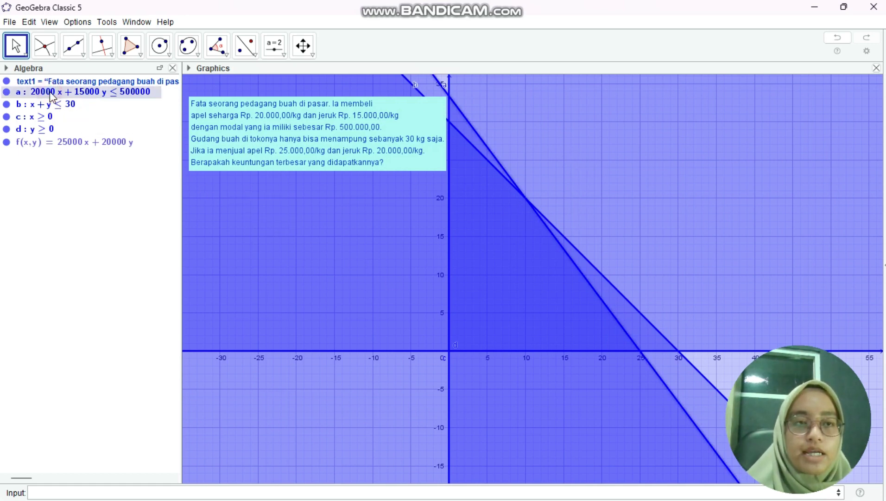
right_click(50, 91)
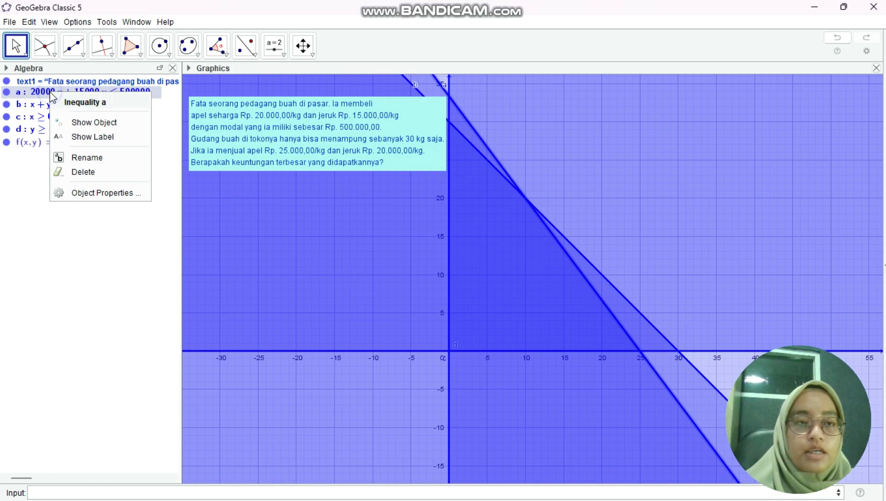
click(77, 193)
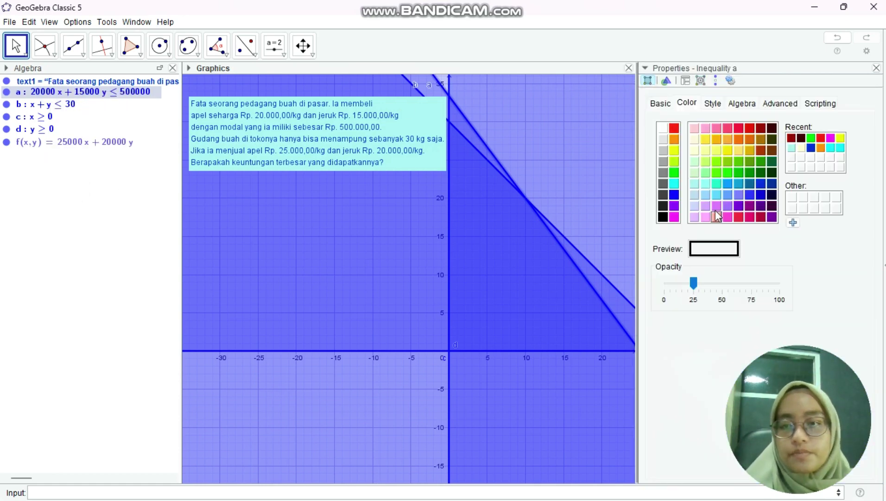
click(712, 105)
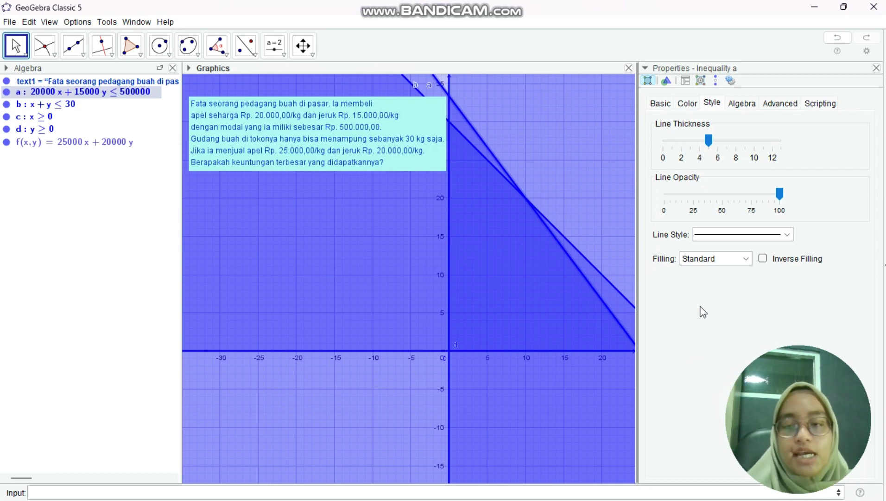
click(763, 258)
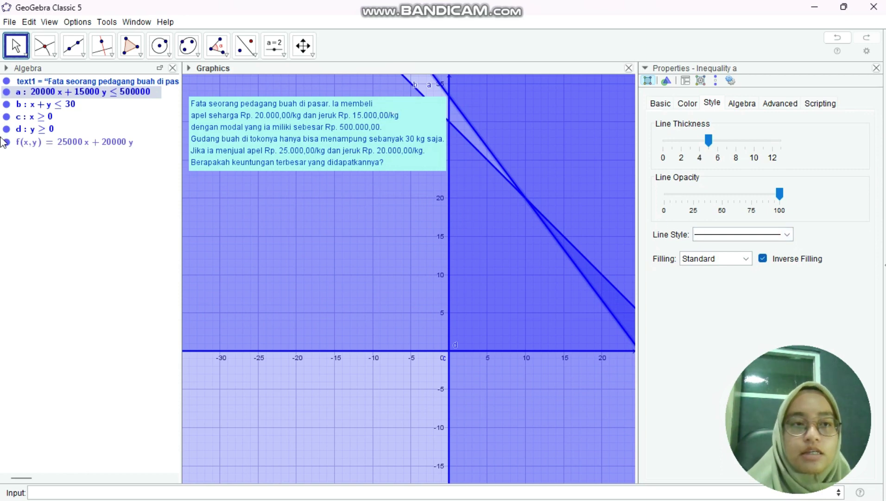
Colour the storage constraint x+y≤30 yellow and turn on its inverse filling
click(70, 105)
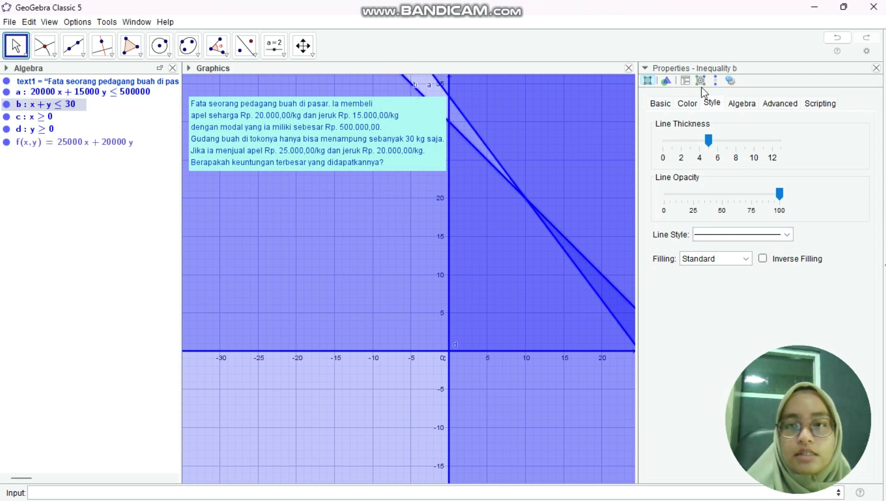
click(688, 103)
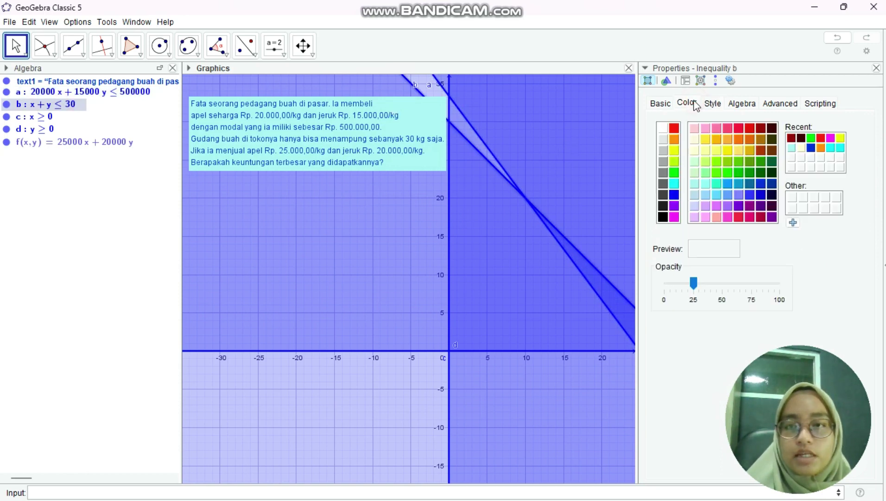
click(675, 150)
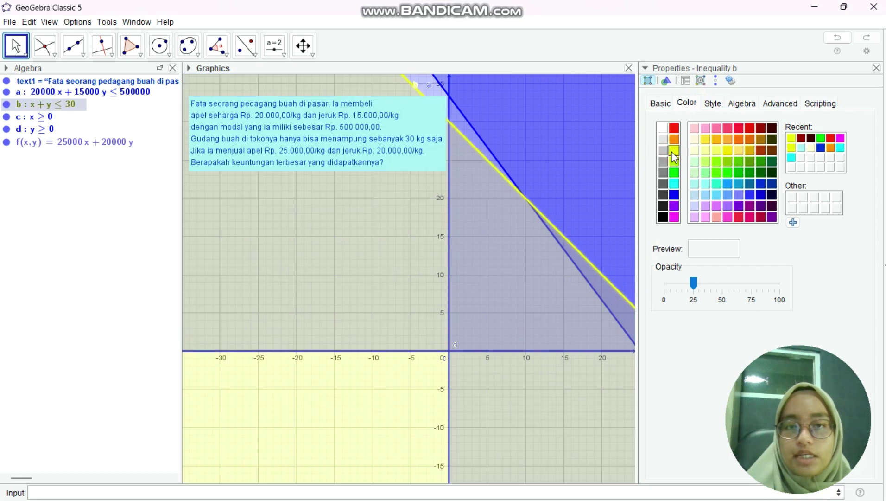
click(712, 103)
click(764, 259)
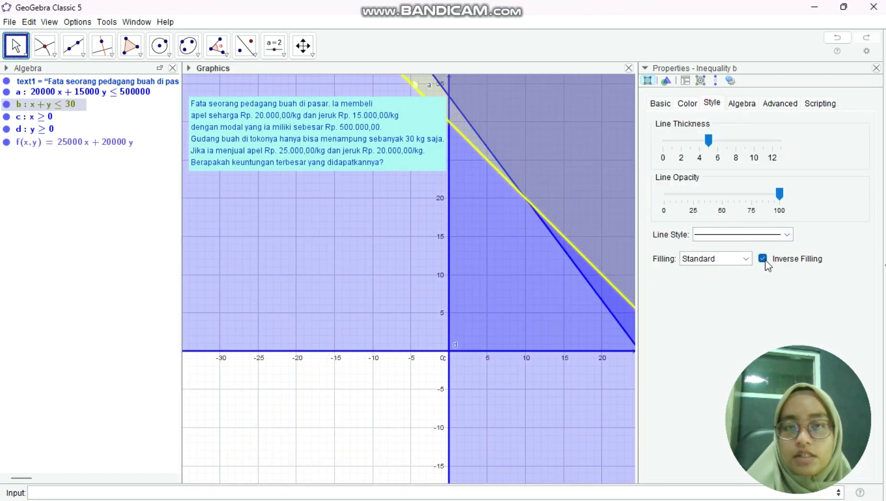
Colour the non-negativity constraint x≥0 green and turn on its inverse filling
click(22, 116)
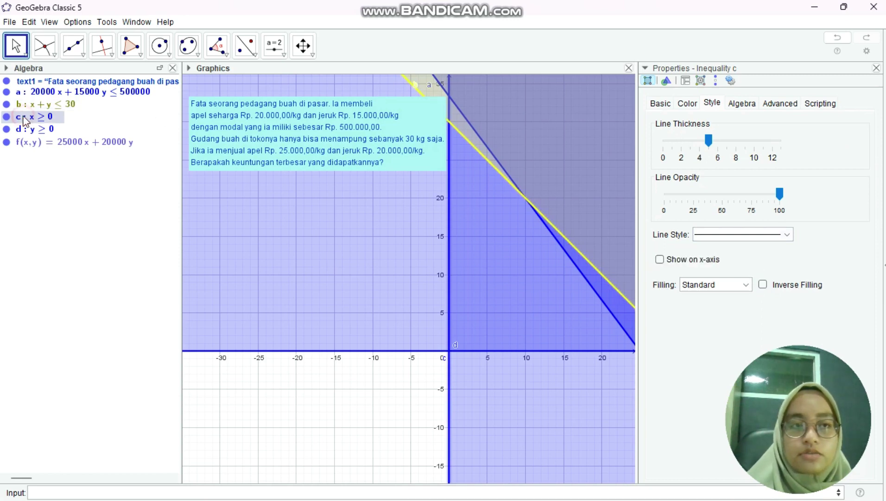
click(687, 103)
click(673, 173)
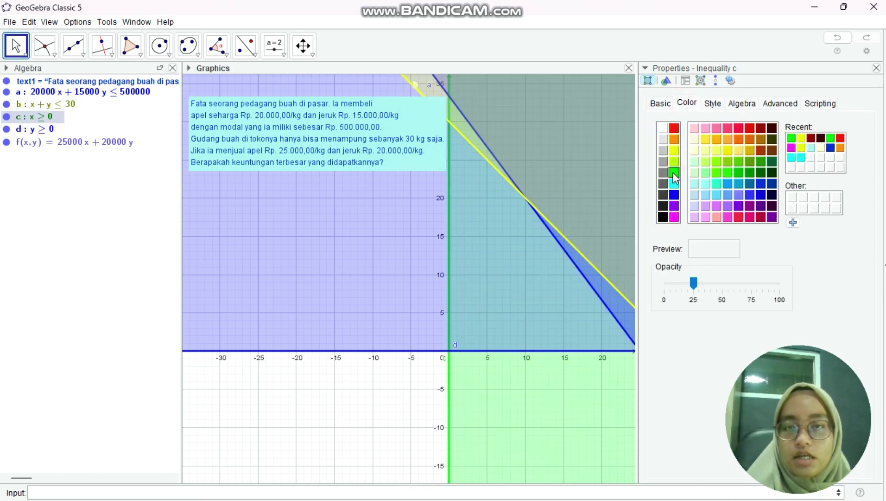
click(709, 103)
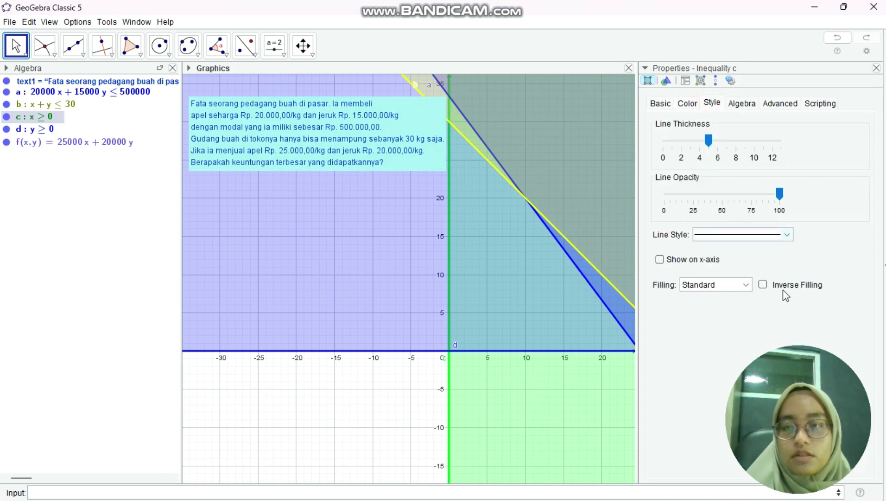
click(763, 285)
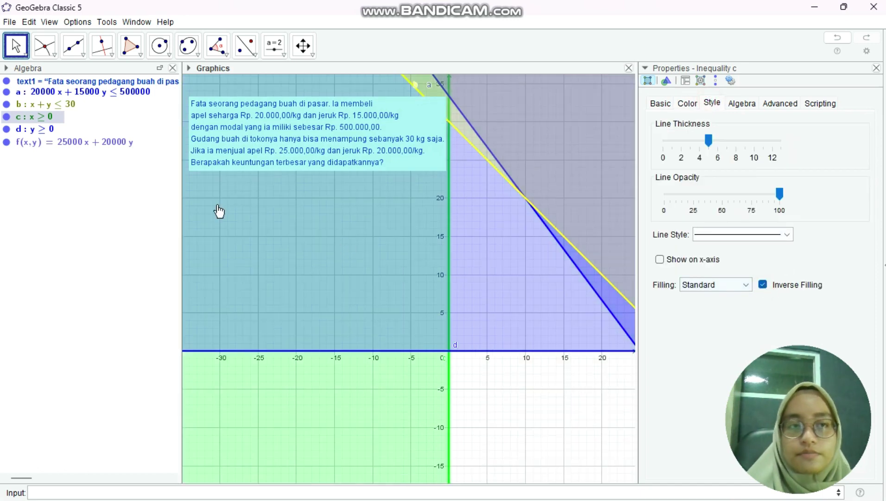
Colour the constraint y≥0 magenta, turn on its inverse filling, and close the object properties
click(39, 130)
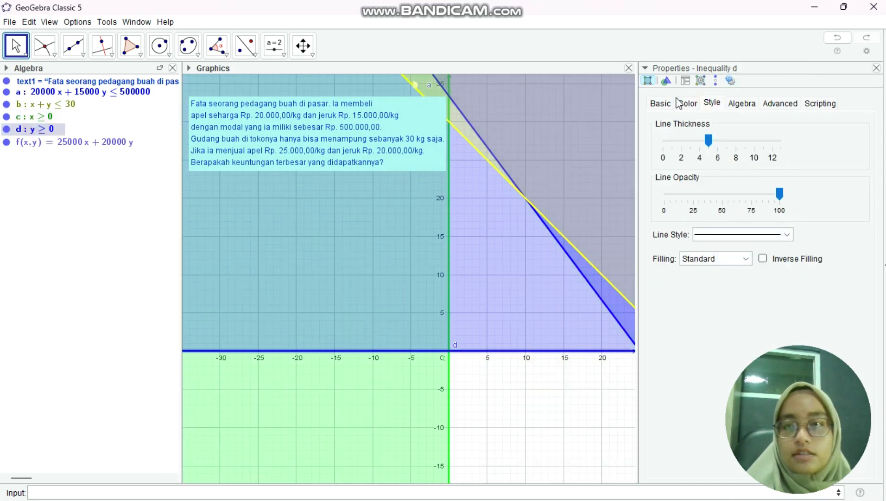
click(687, 104)
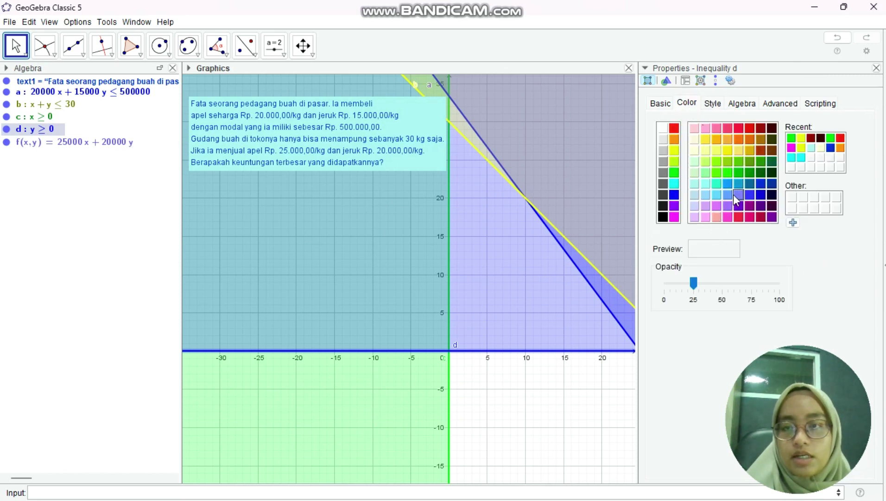
click(675, 216)
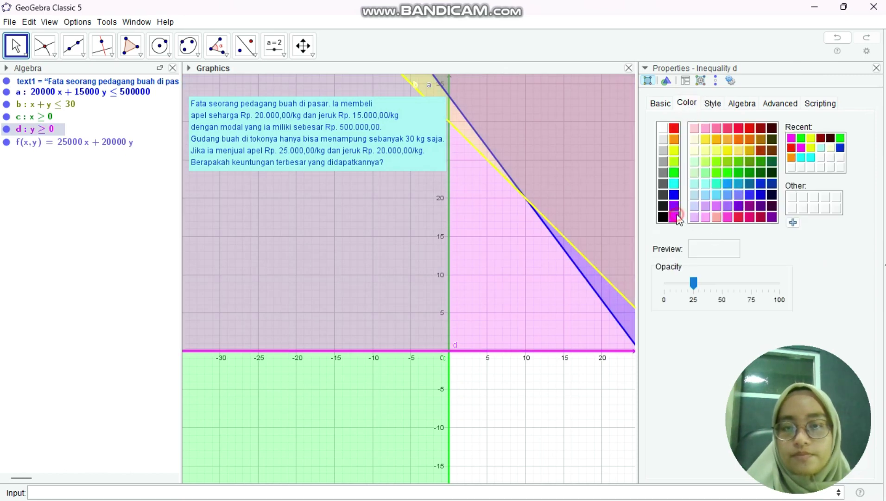
click(713, 105)
click(763, 259)
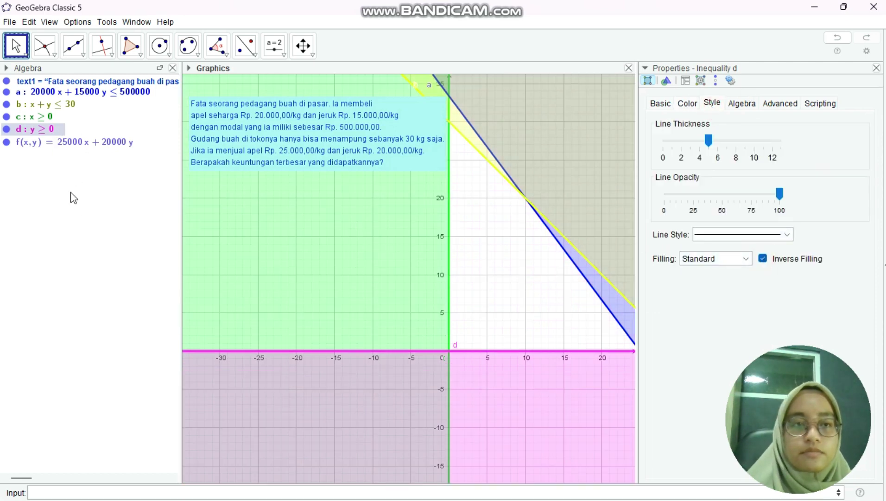
click(80, 214)
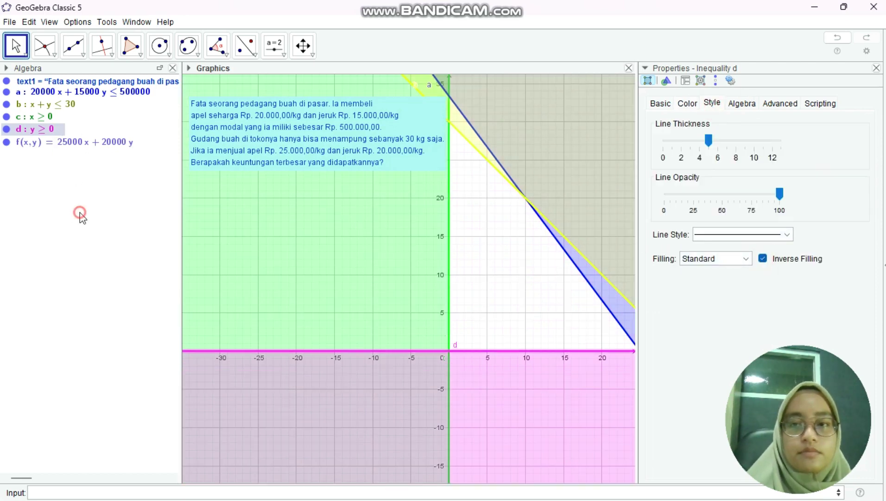
click(876, 68)
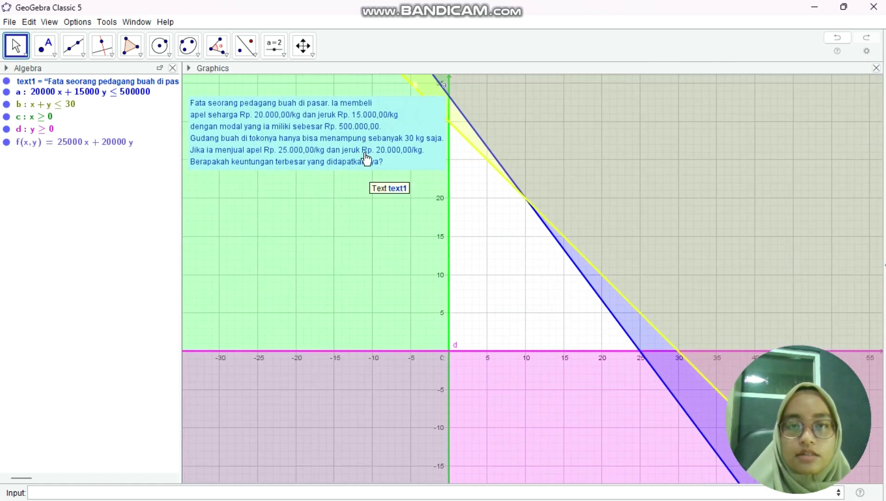
Move the problem text away from the y-axis, into the upper part of the negative-x region
click(378, 249)
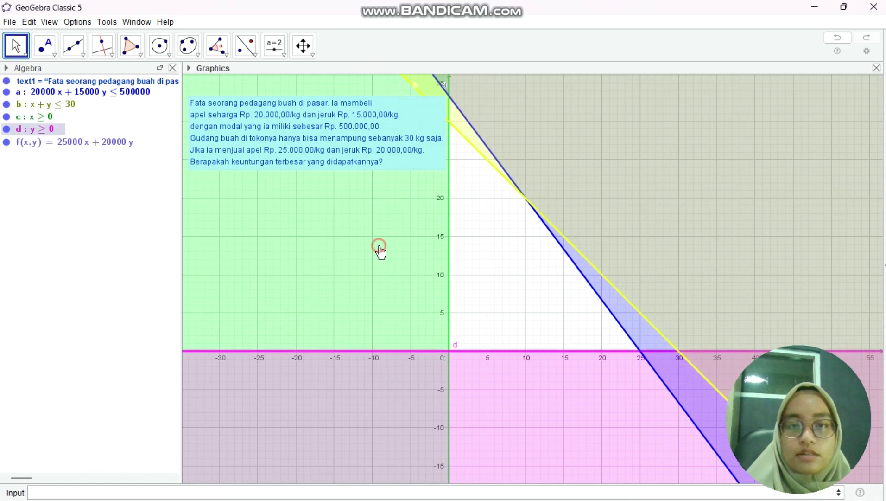
click(311, 48)
drag(607, 185, 664, 212)
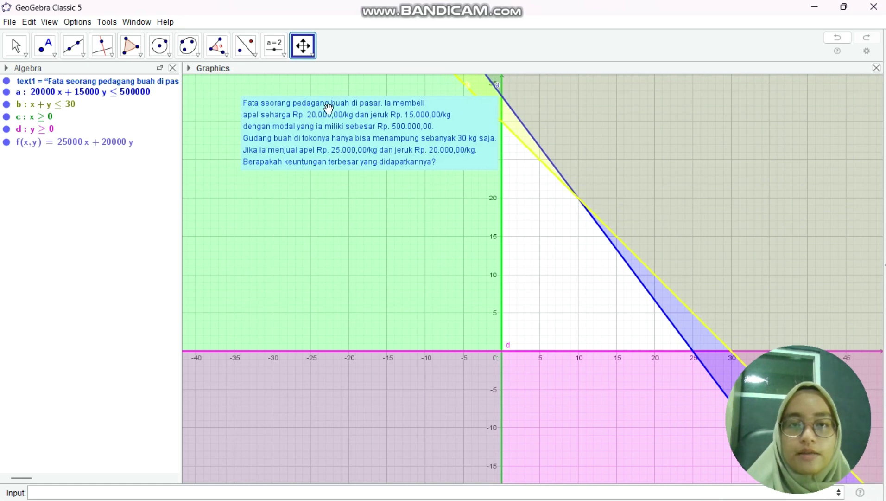
click(21, 42)
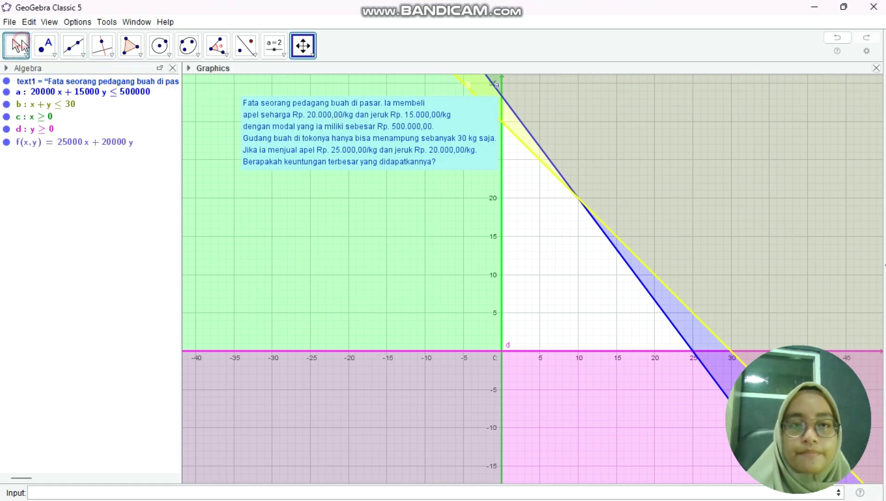
drag(325, 139, 280, 127)
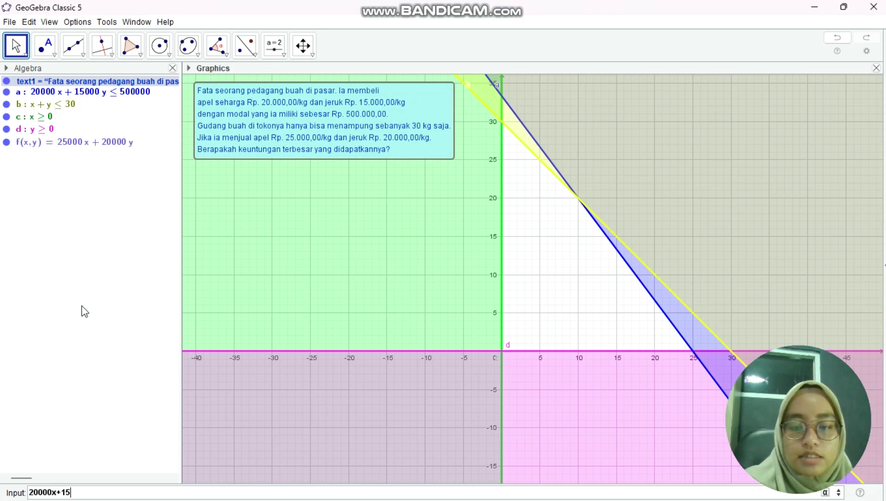
Add the boundary line of the capital constraint as the equation 20000x+15000y=500000
text(000y)
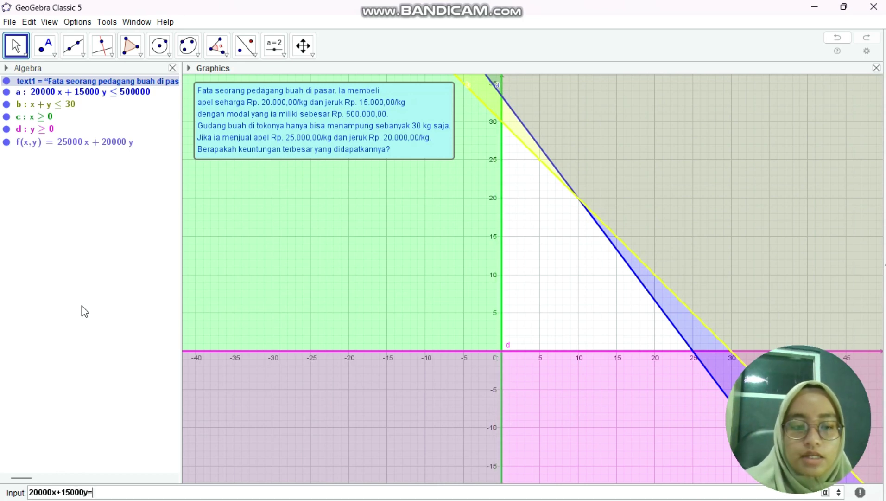
text(=50)
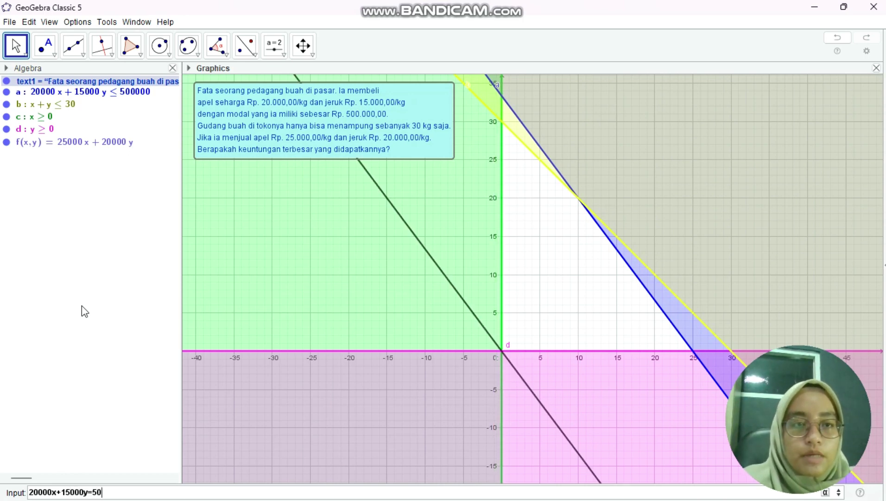
text(0000)
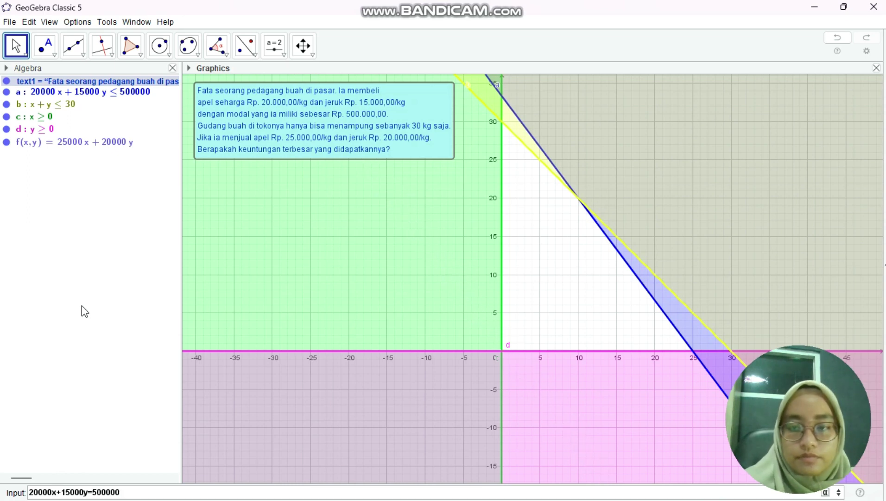
key(Return)
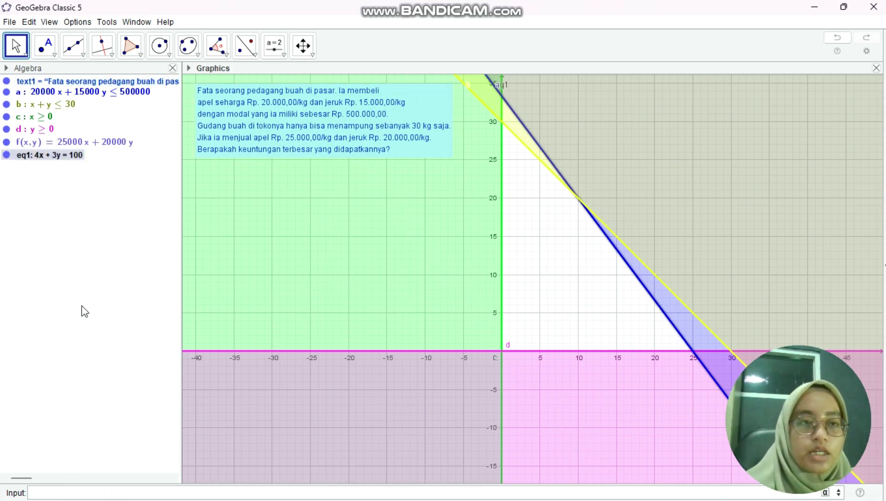
Add the boundary line of the storage constraint as the equation x+y=30
text(x)
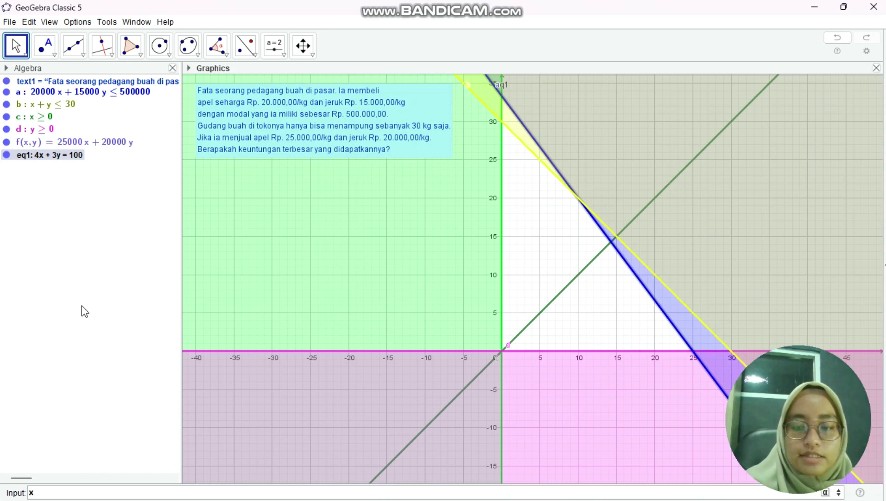
text(+y=30)
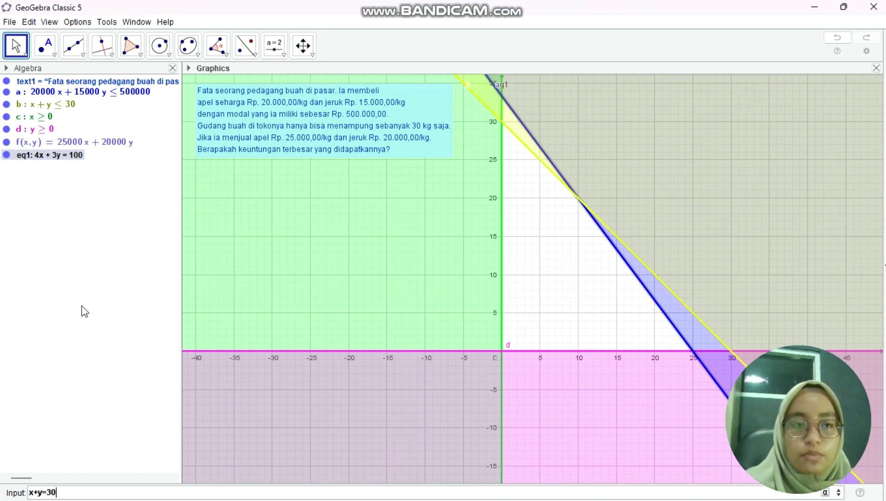
key(Return)
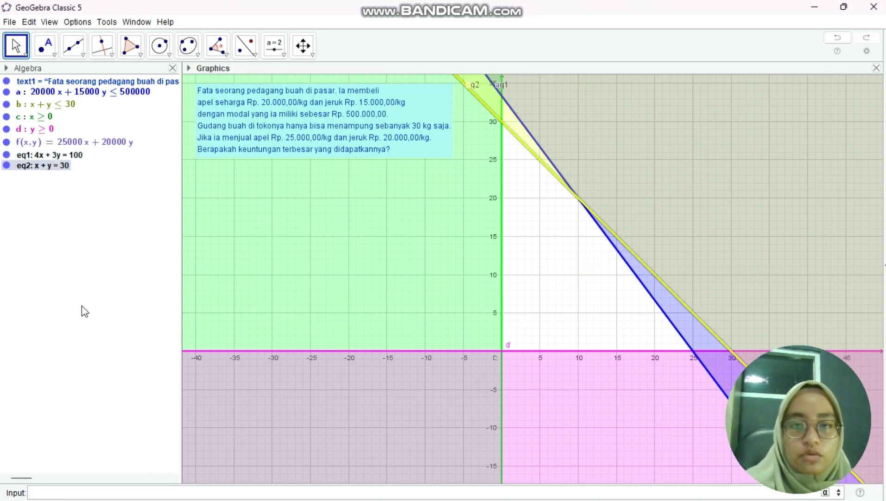
Add the boundary lines of the non-negativity constraints as the equations x=0 and y=0
text(x = )
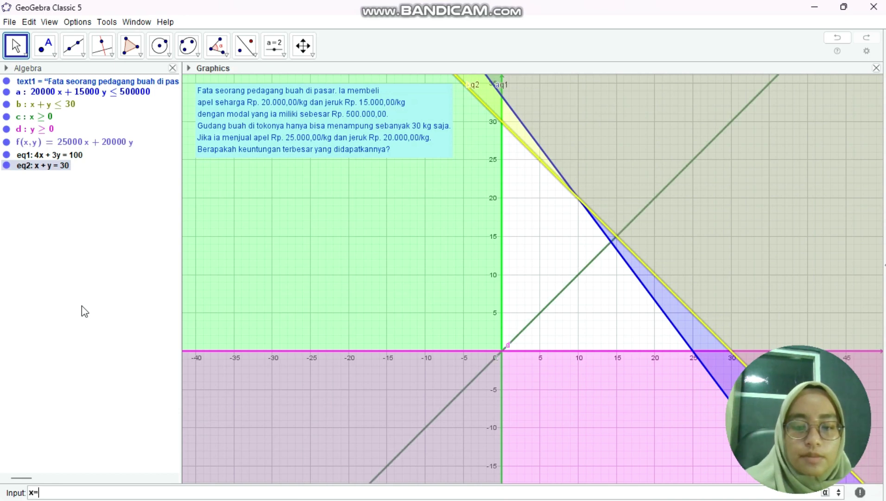
text(0)
key(Return)
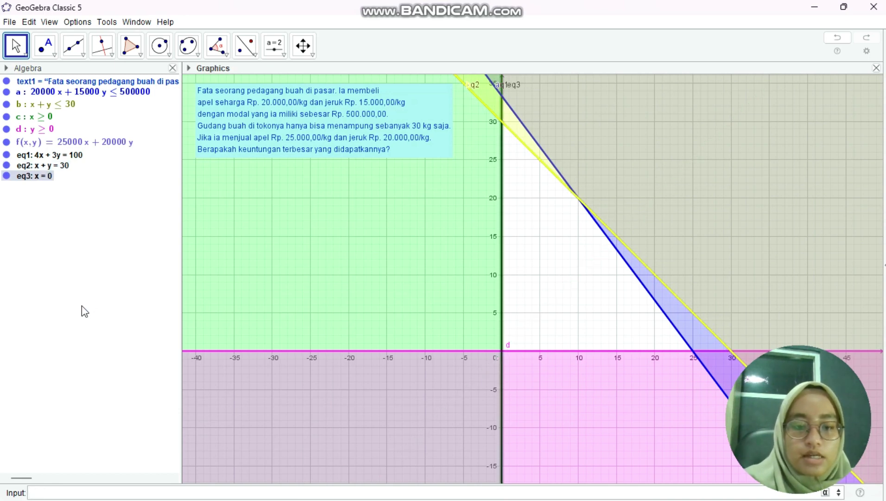
text(y=0)
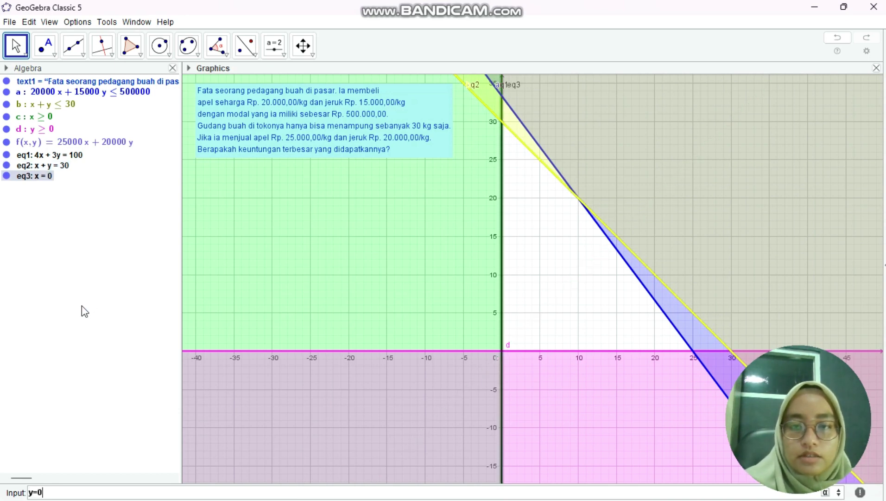
key(Return)
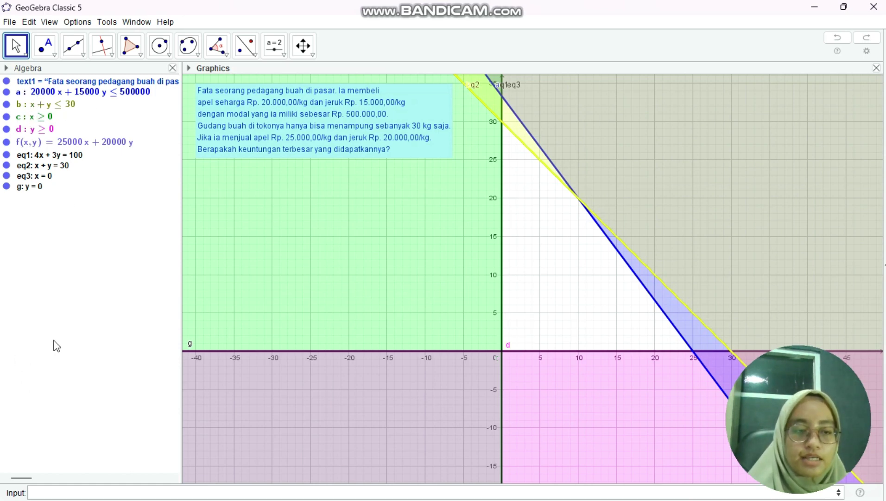
click(59, 492)
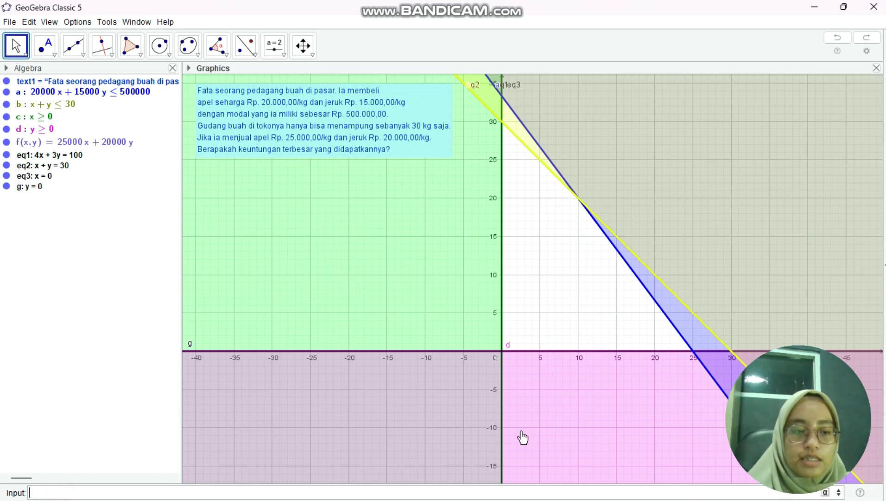
Define the feasible region as the conjunction of all four constraints, a∧b∧c∧d
text(a)
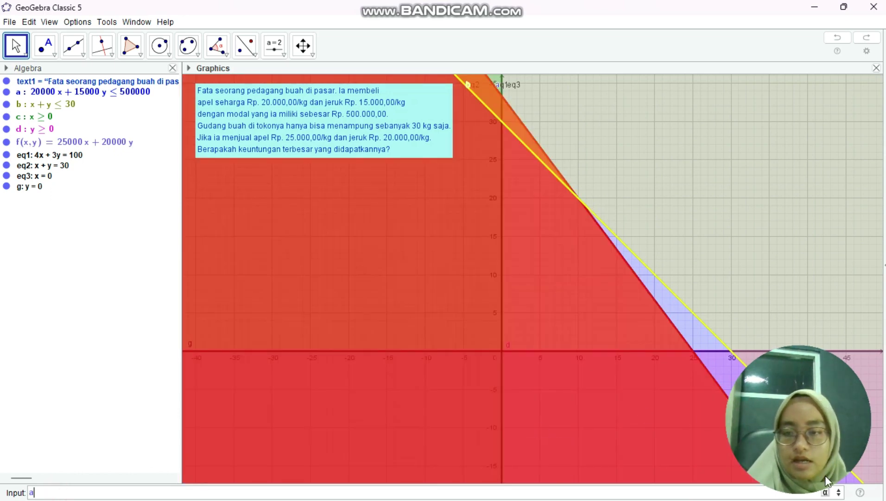
click(825, 492)
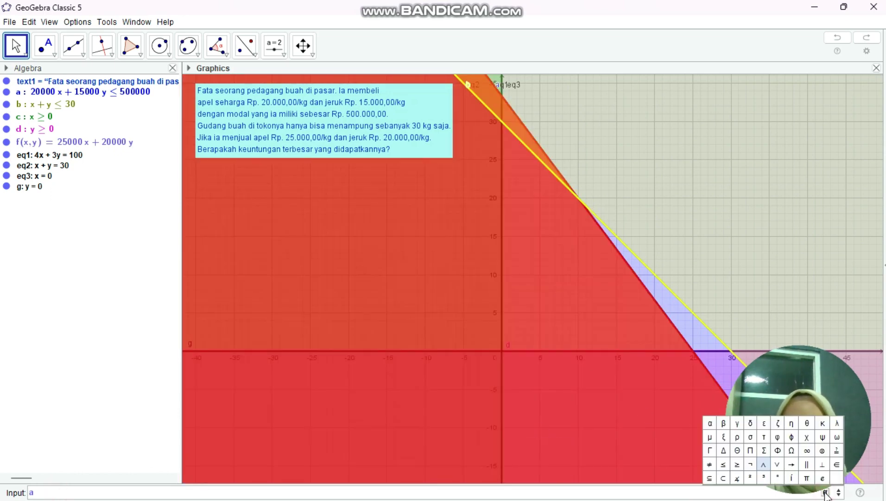
click(764, 464)
text(b)
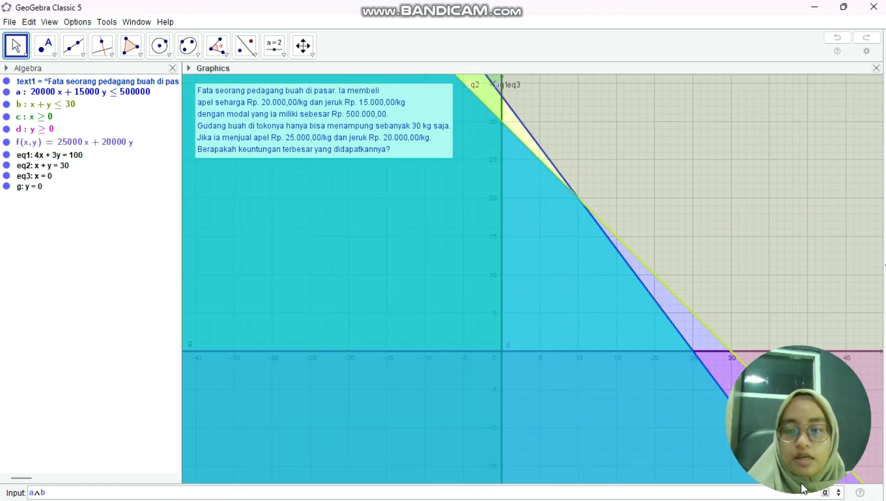
mouse_move(826, 498)
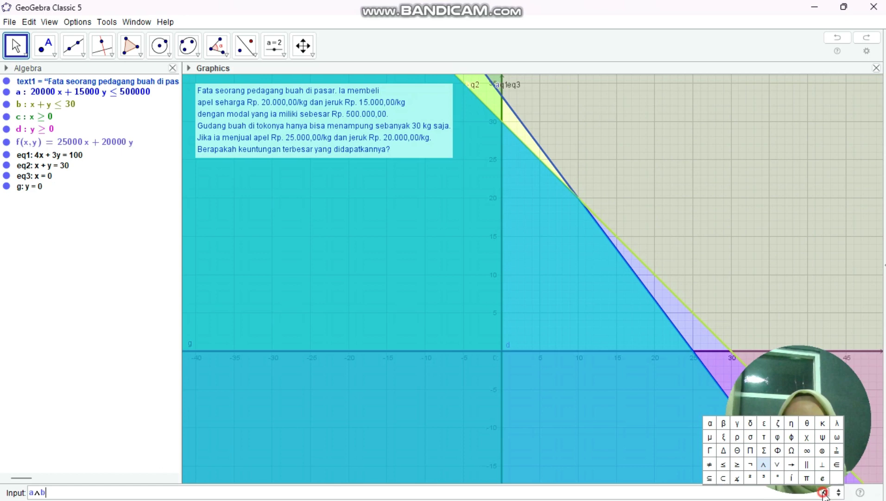
click(764, 464)
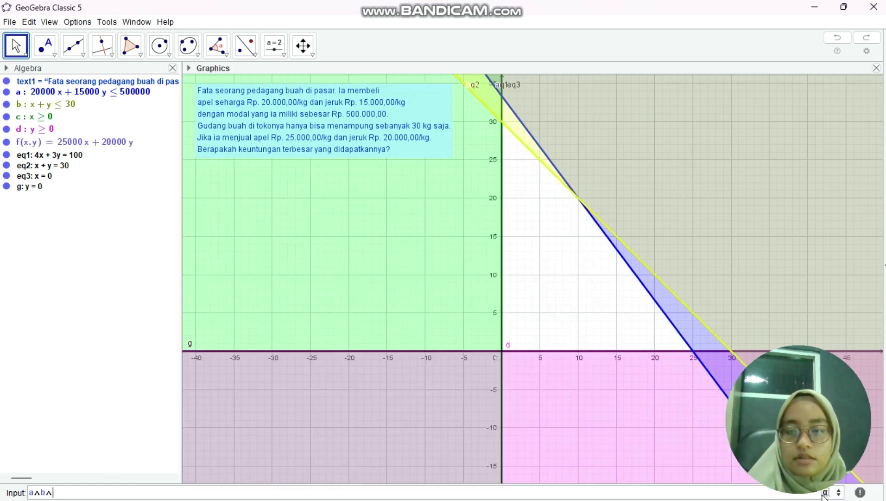
text(c)
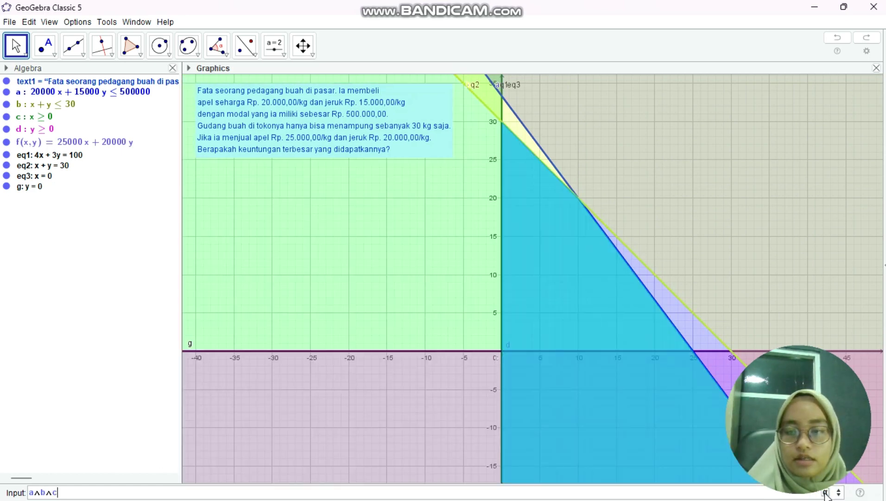
click(825, 493)
click(764, 463)
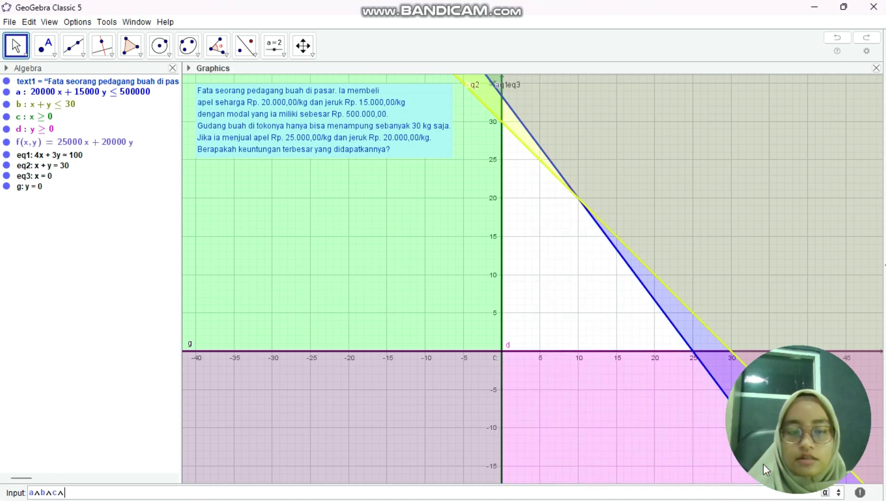
text(d)
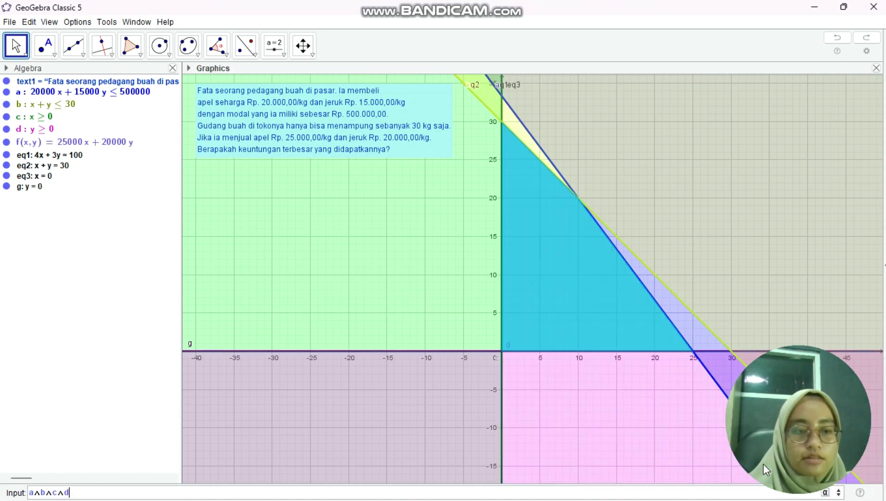
key(Return)
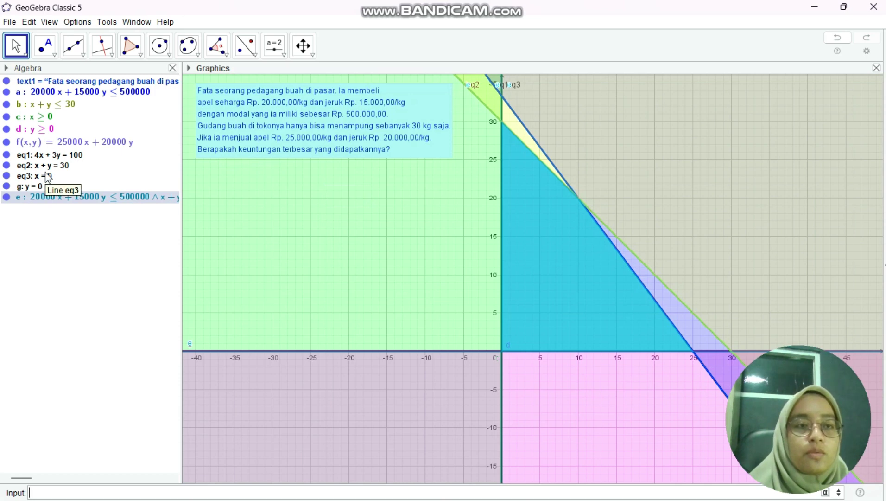
Create intersection points at the feasible region's four corners: (0, 30), (10, 20), (25, 0) and (0, 0)
click(51, 52)
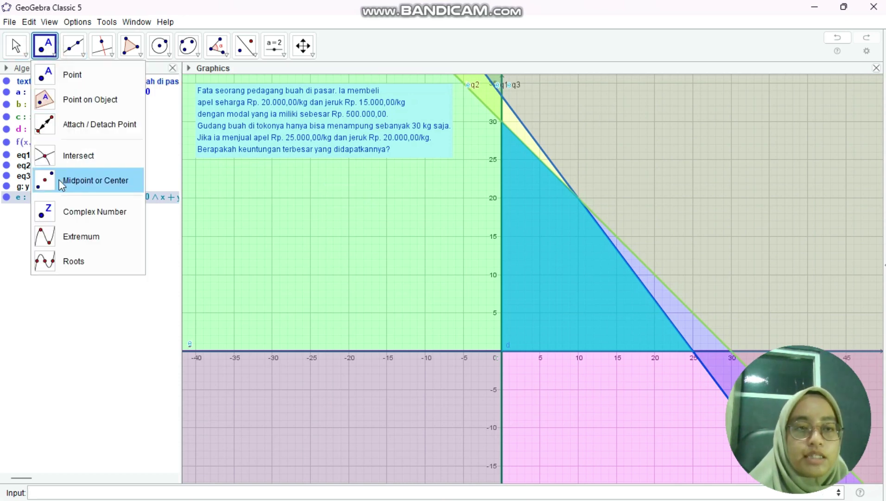
click(94, 150)
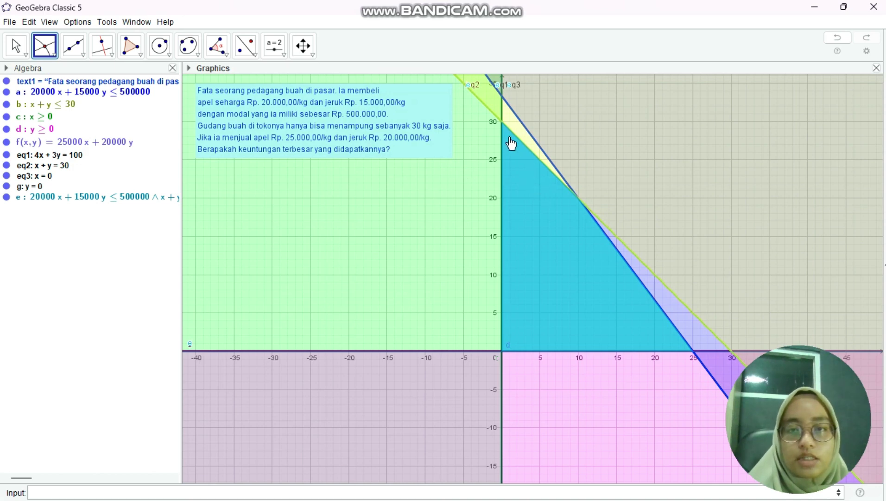
click(502, 122)
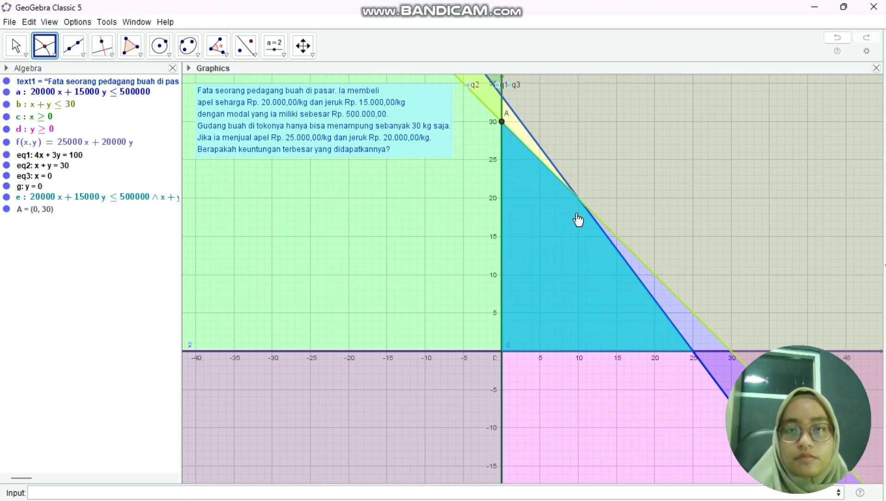
click(578, 198)
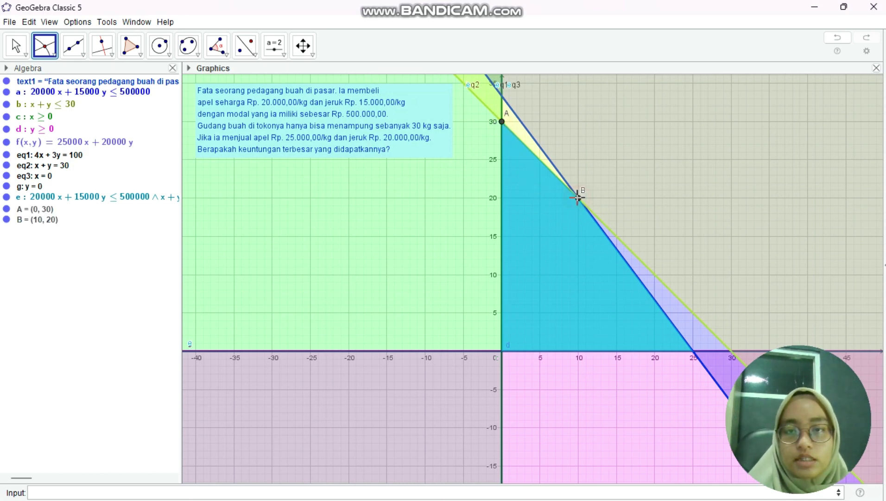
click(694, 350)
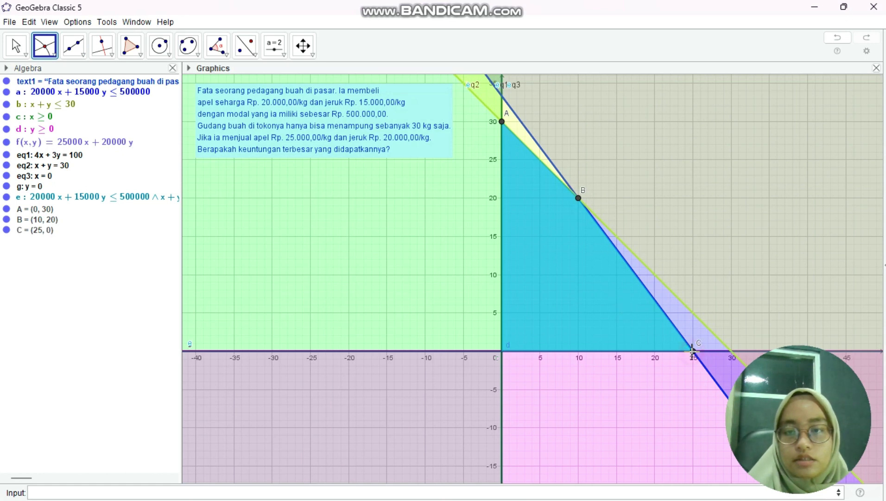
click(502, 351)
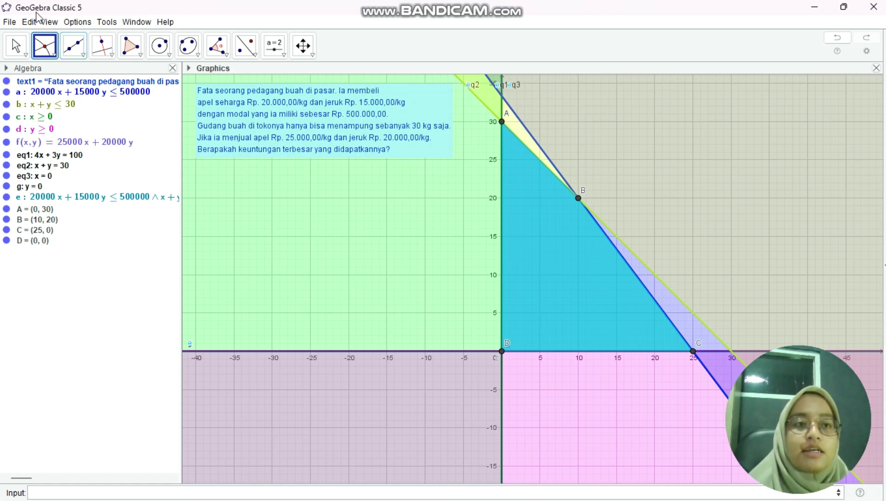
Show the Spreadsheet view and widen it until its edge reaches the y-axis of the graph
click(51, 22)
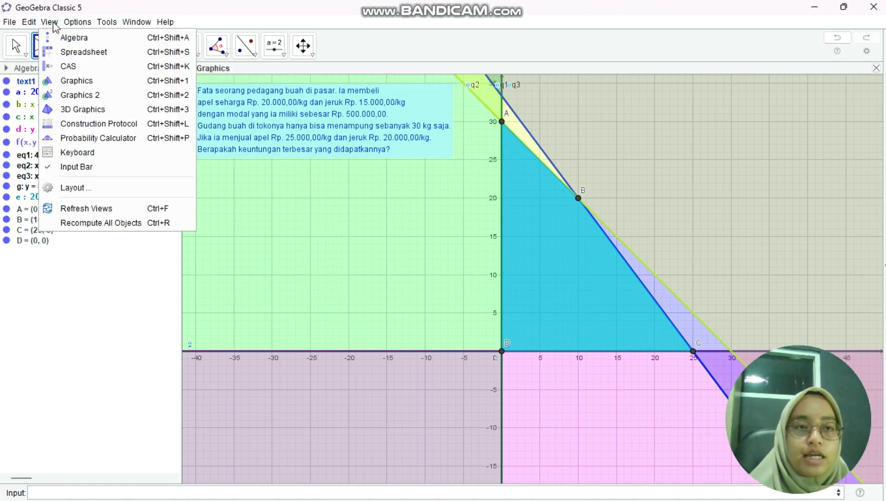
click(69, 52)
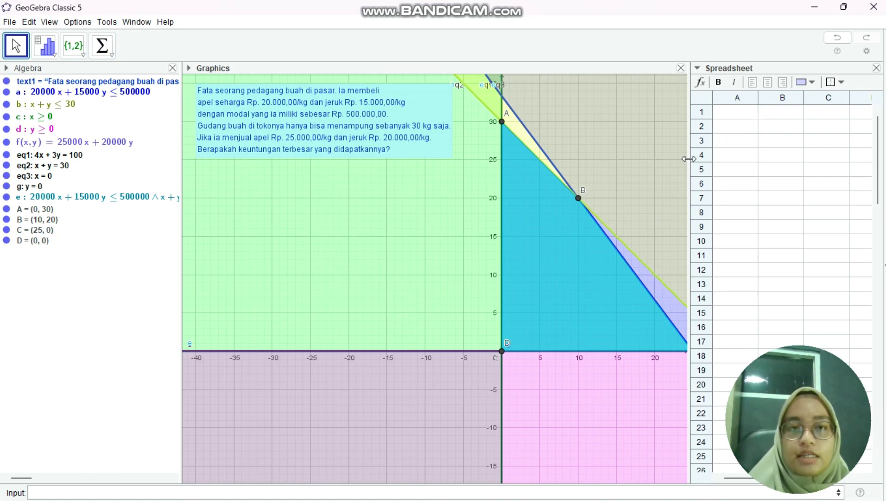
drag(689, 158, 507, 176)
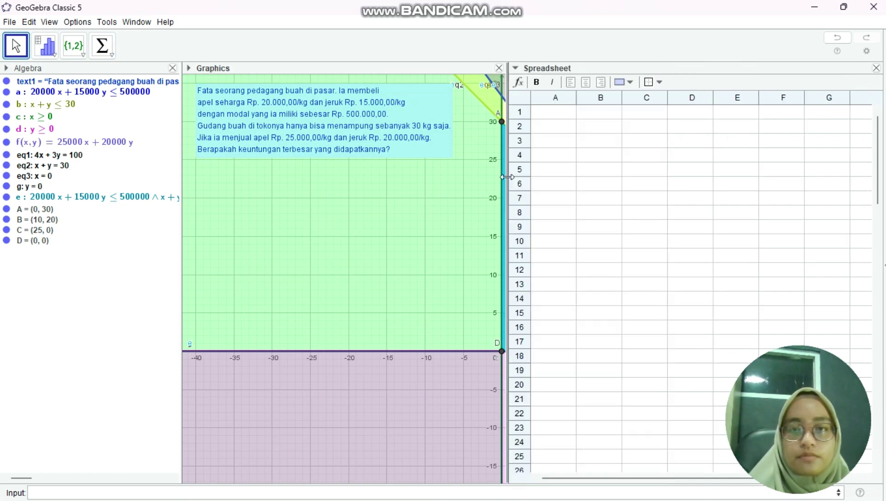
Enter the centred headers "Titik" in A1 and "Nilai Optimum" in B1, widening column B to fit
click(545, 113)
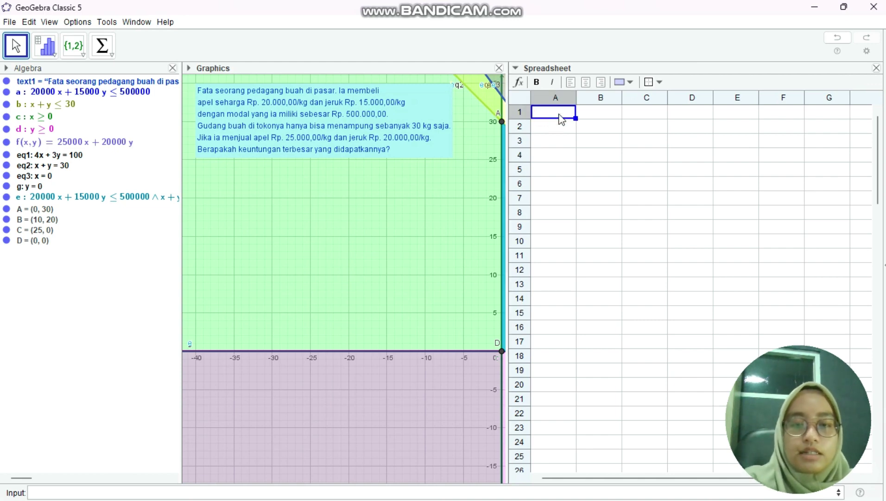
text(Titik)
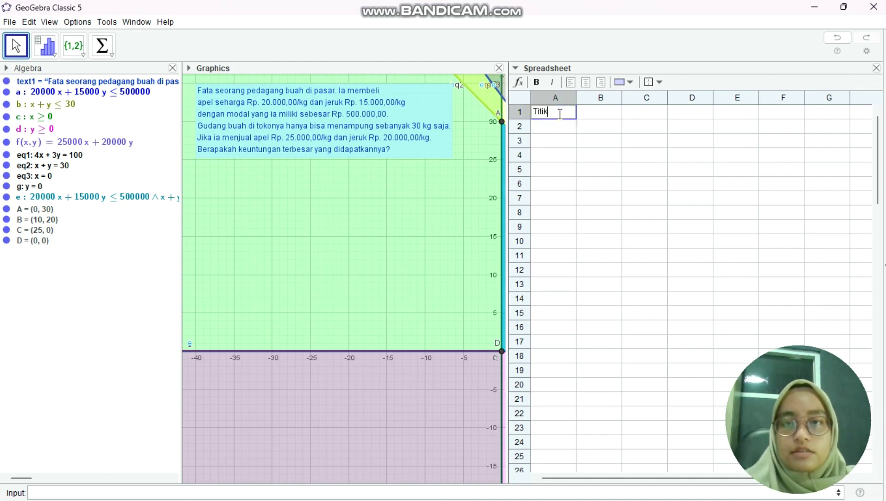
click(585, 83)
click(596, 112)
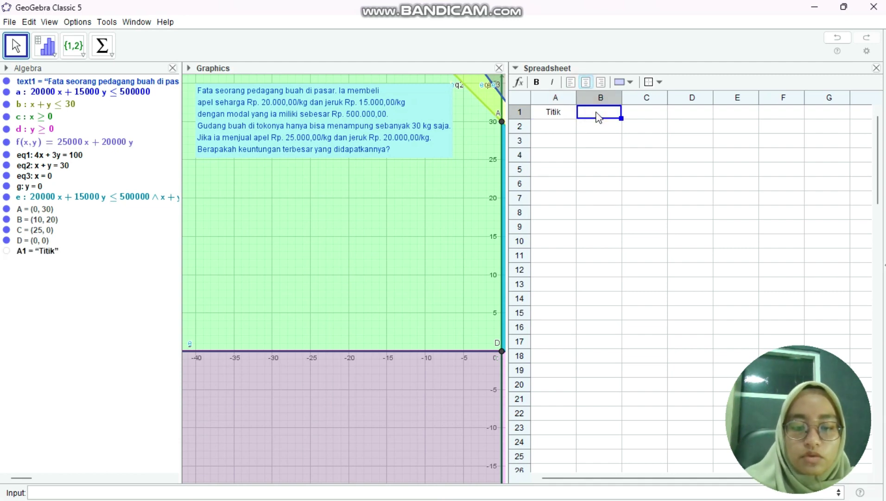
text(Nilai Op)
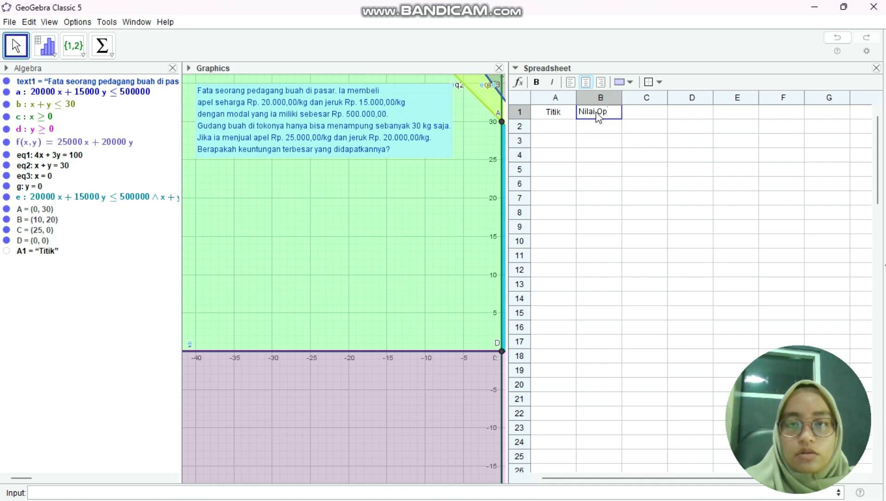
text(timum)
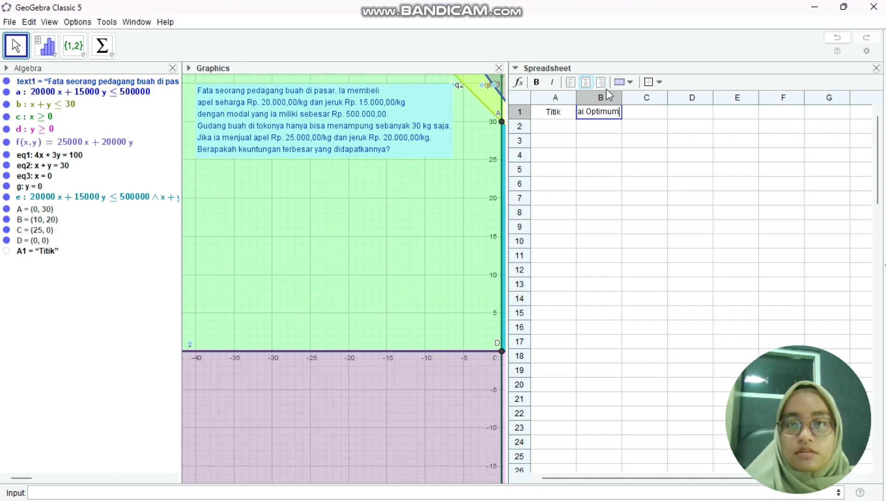
drag(622, 98, 656, 97)
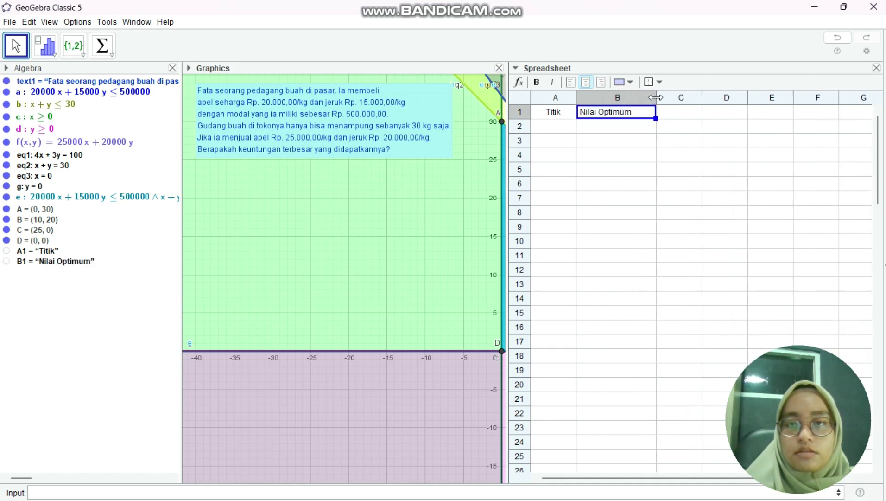
click(586, 82)
click(586, 82)
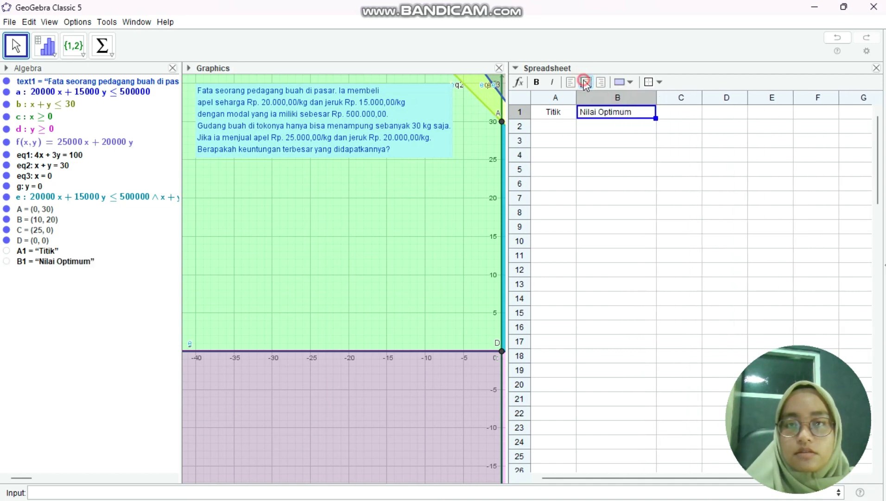
List the corner points A, B, C and D in cells A2 to A5 under the "Titik" header
click(556, 128)
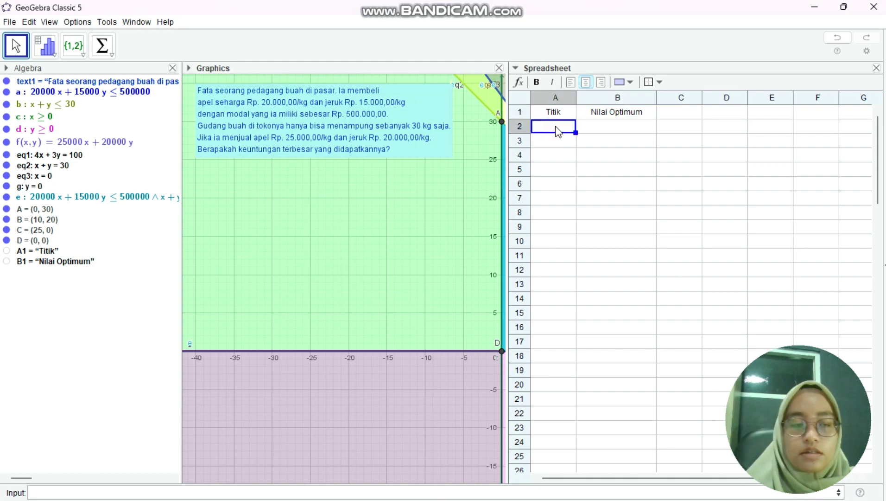
text(A)
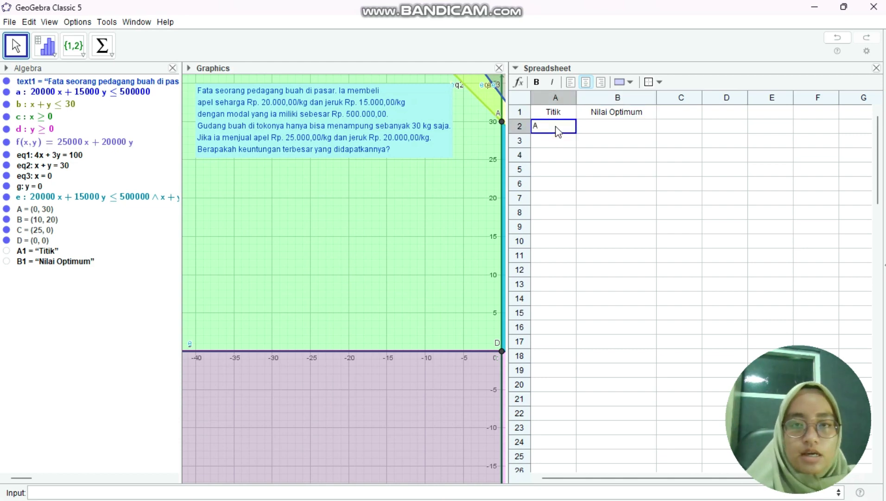
key(Return)
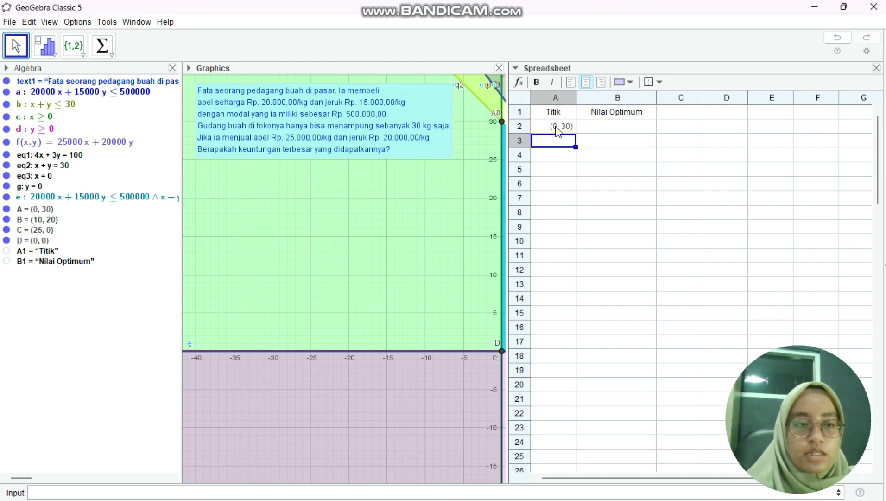
text(B)
key(Return)
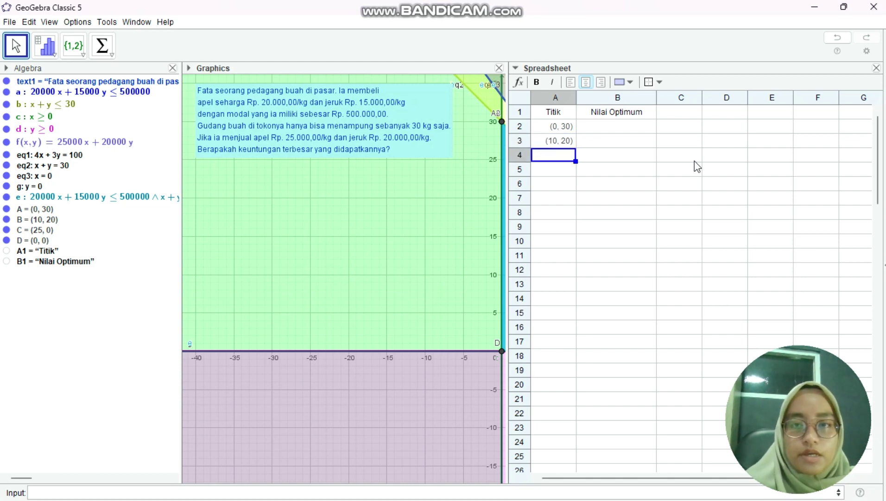
text(C)
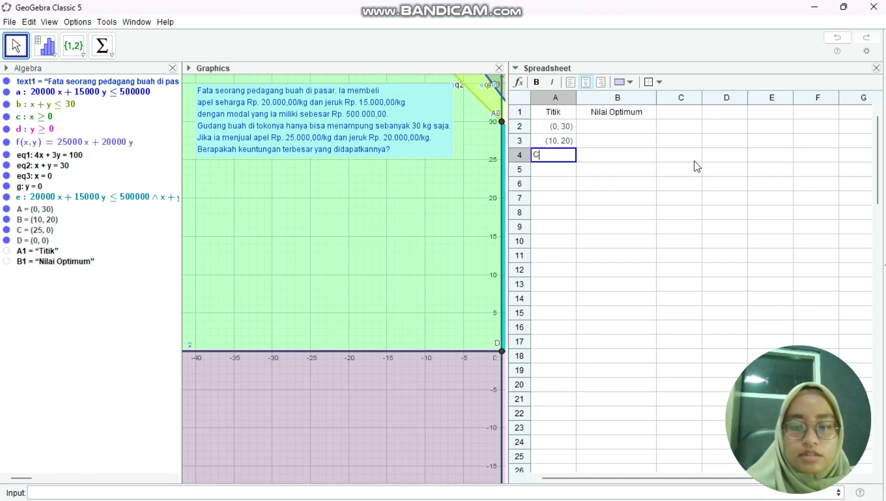
key(Return)
text(D)
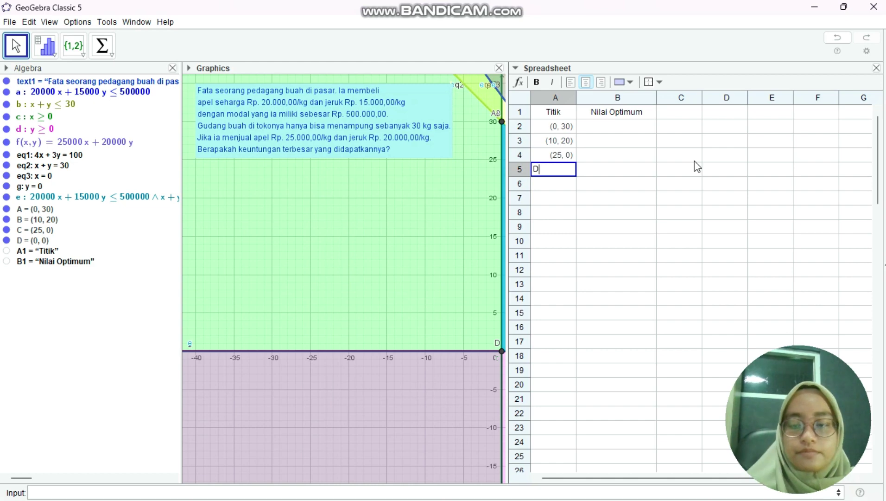
key(Return)
Evaluate the objective function at the first corner point by entering f(A) in cell B2
click(617, 126)
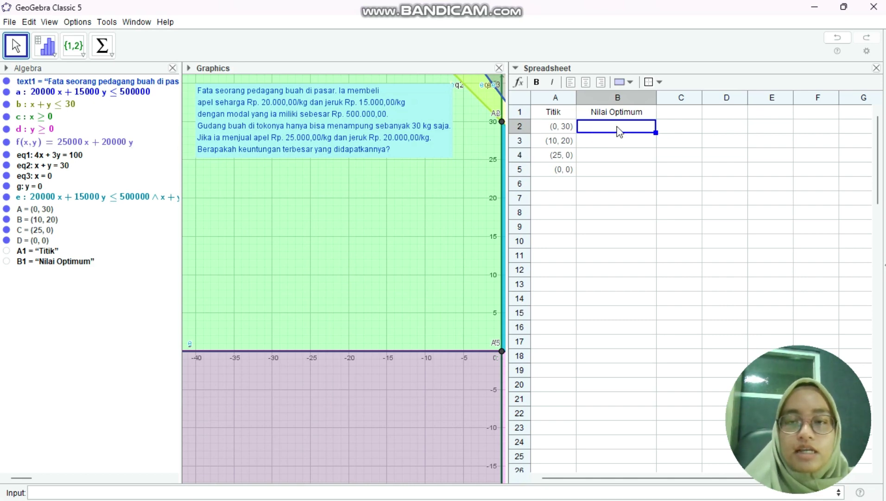
text(f)
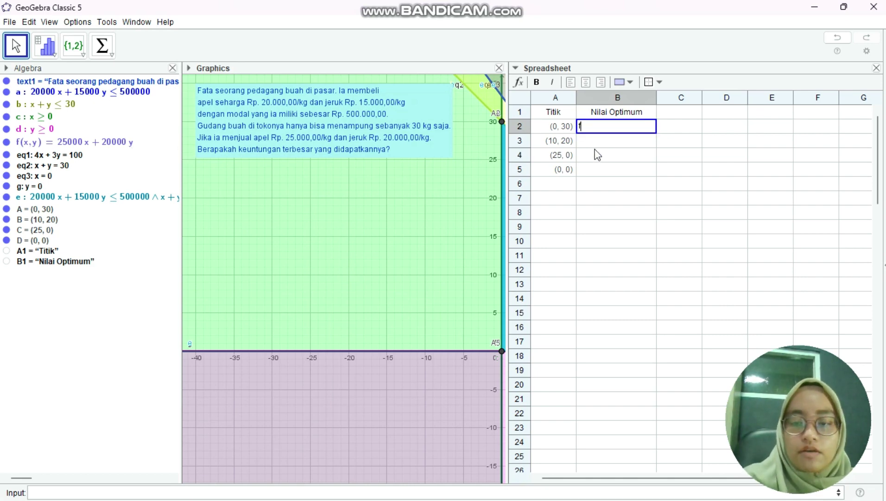
text(()
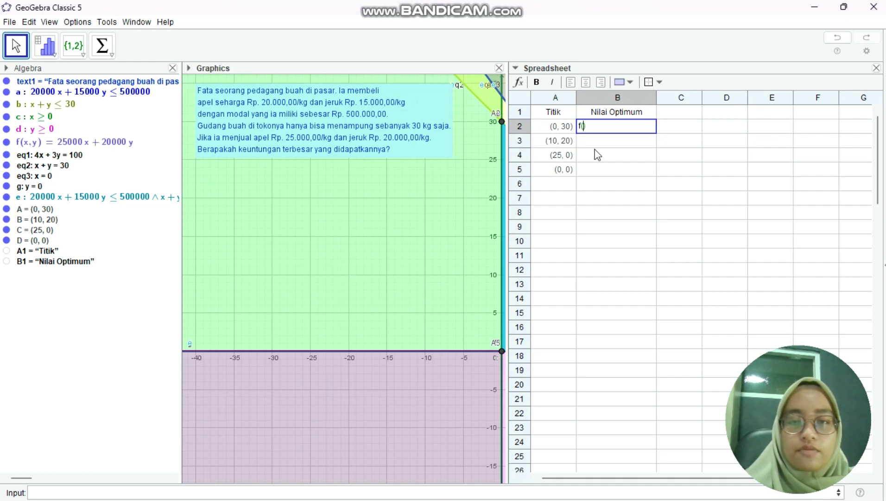
text(A)
key(Return)
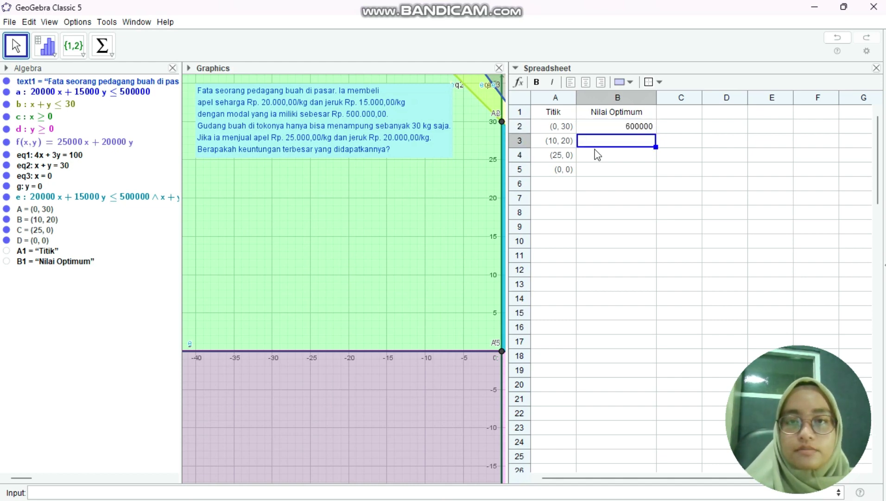
Evaluate the objective function at the remaining corner points by entering f(B), f(C) and f(D) in cells B3 to B5
text(f)
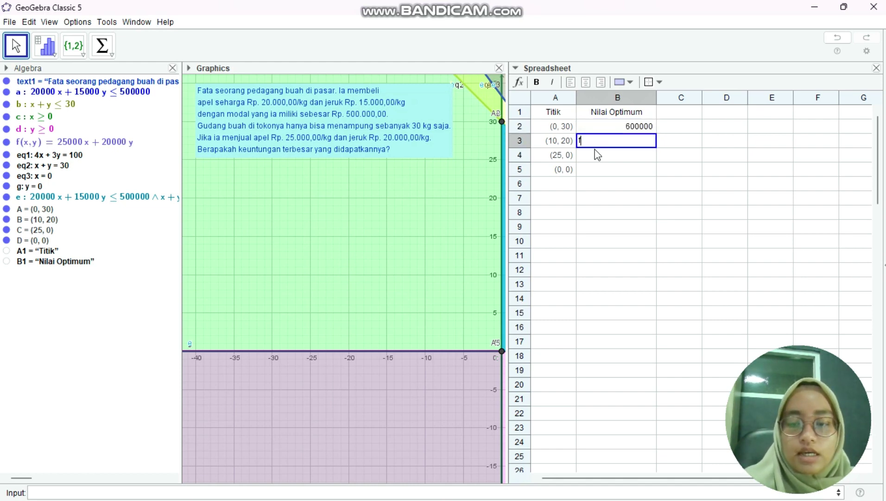
text(()
text(A3)
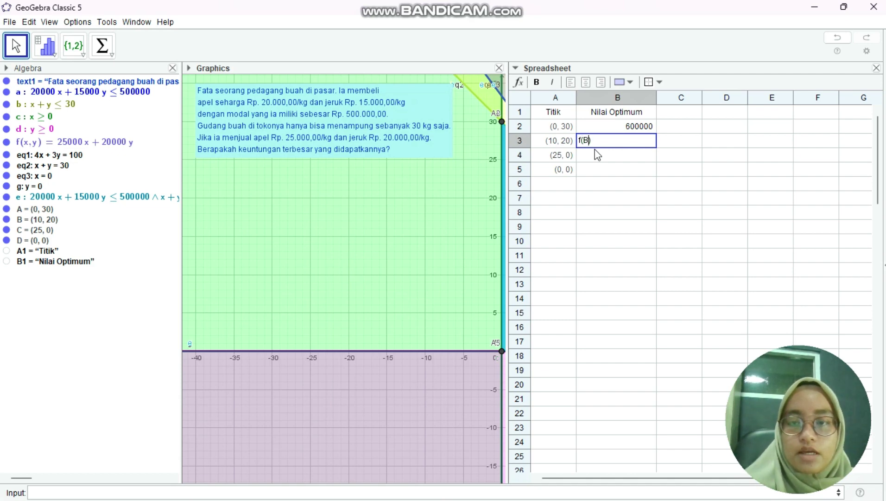
key(Return)
text(f)
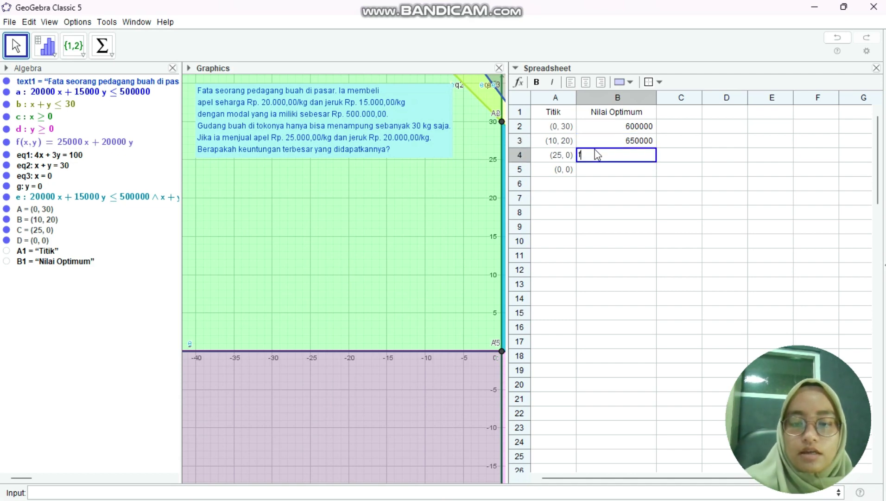
text(()
text(A4)
key(Return)
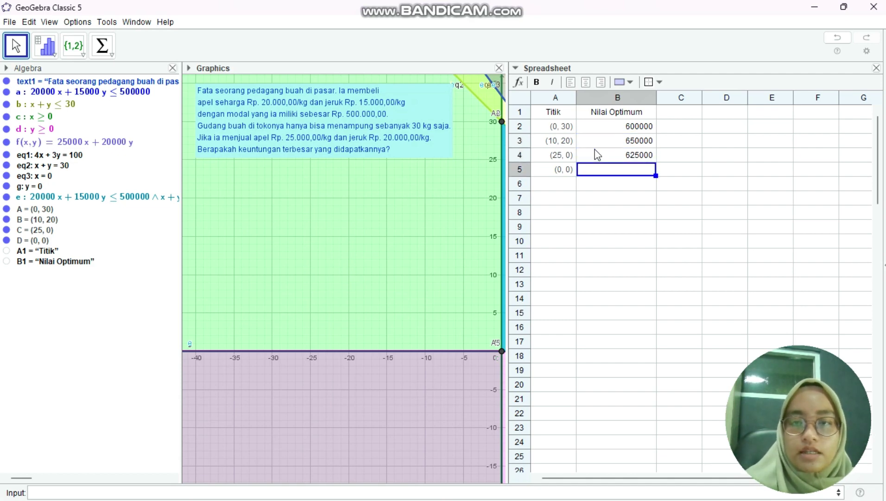
text(f)
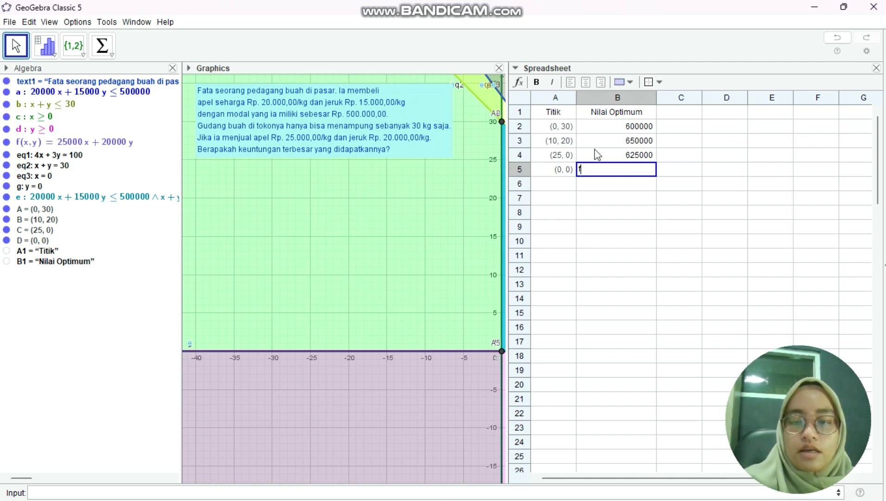
text(()
text(A5)
key(Return)
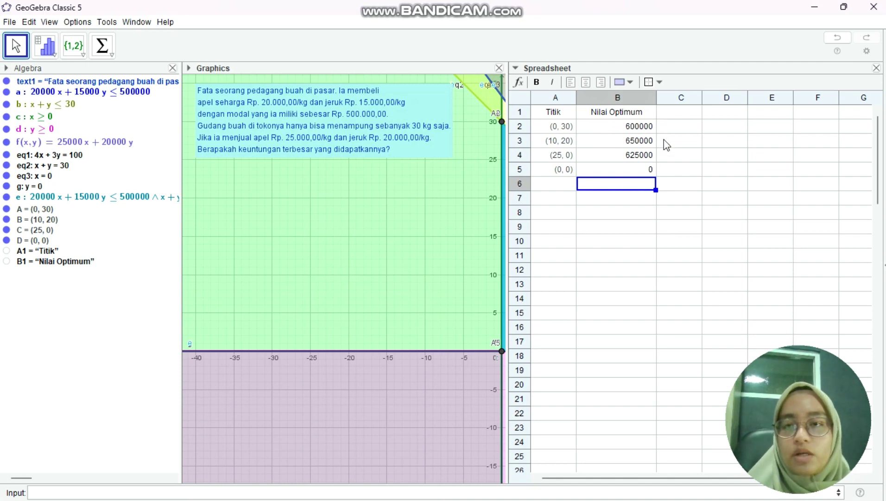
Compare the objective values in B2 to B5 and match the largest one to its corner point
drag(684, 131, 629, 128)
click(629, 128)
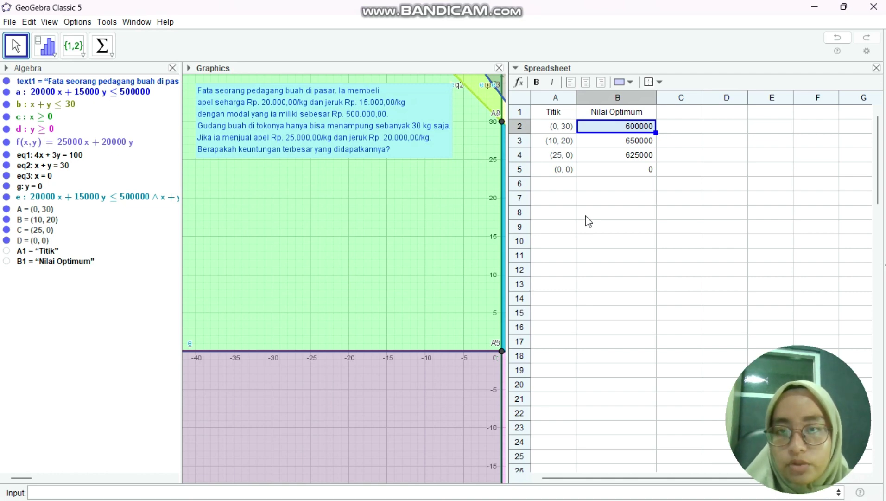
key(Down)
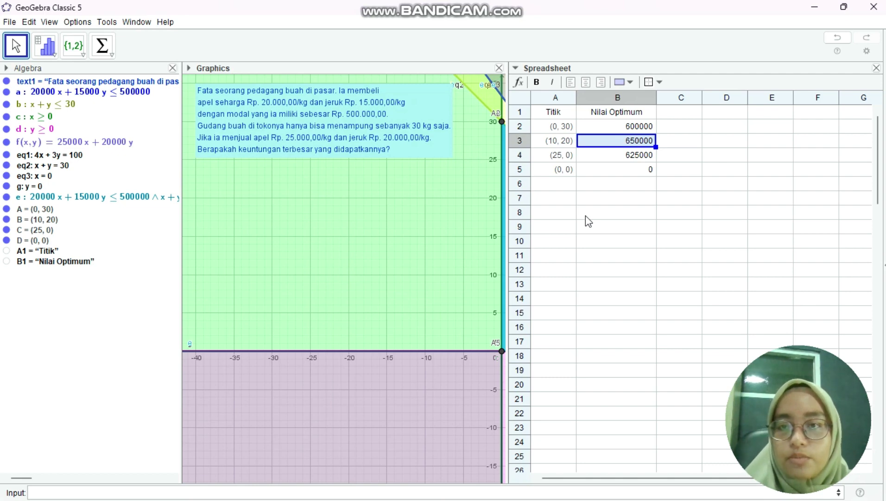
key(Down)
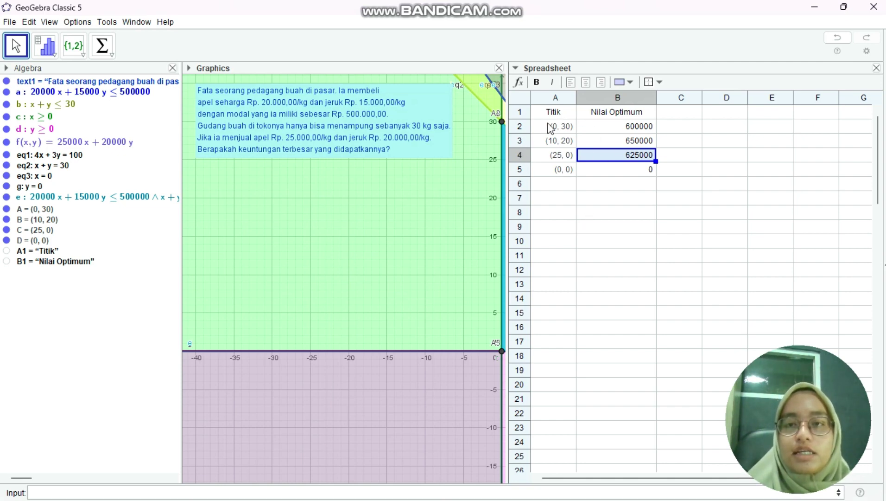
click(619, 170)
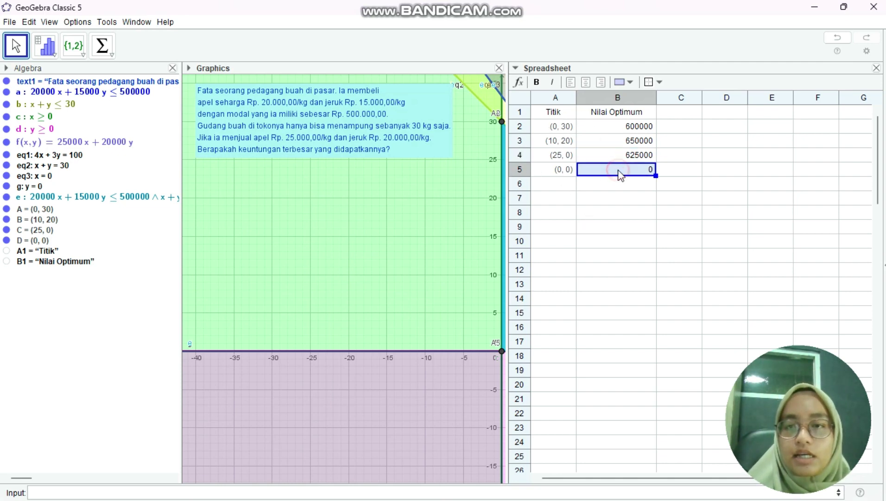
drag(561, 141, 620, 149)
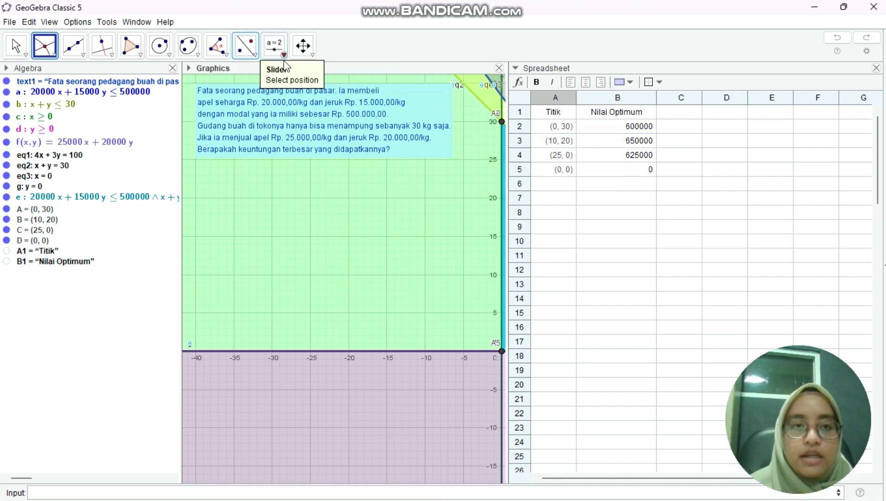
Start a text below the problem statement with the first line "Untuk mendapatkan keuntungan terbesar," followed by the seller's name and "harus"
click(283, 50)
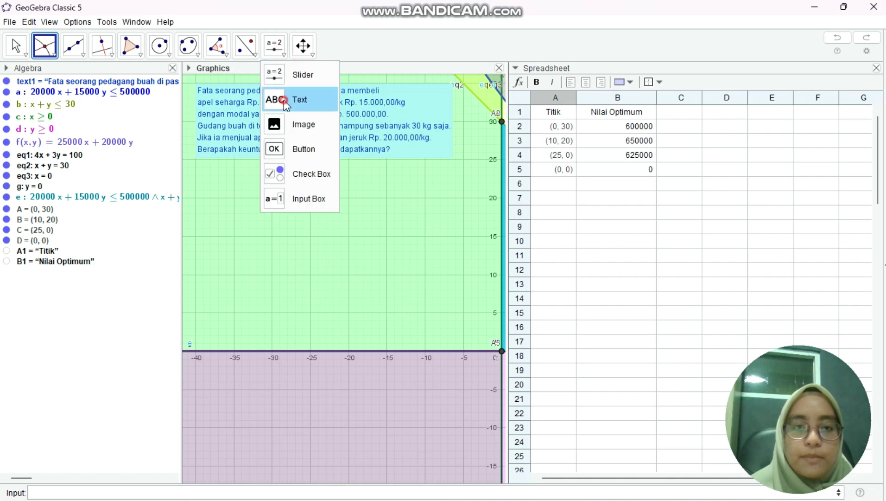
click(284, 99)
click(248, 204)
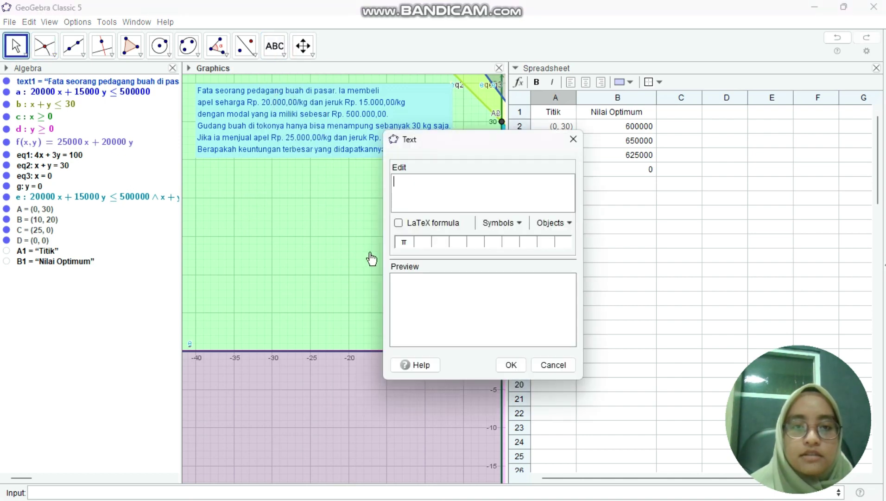
text(Untuk )
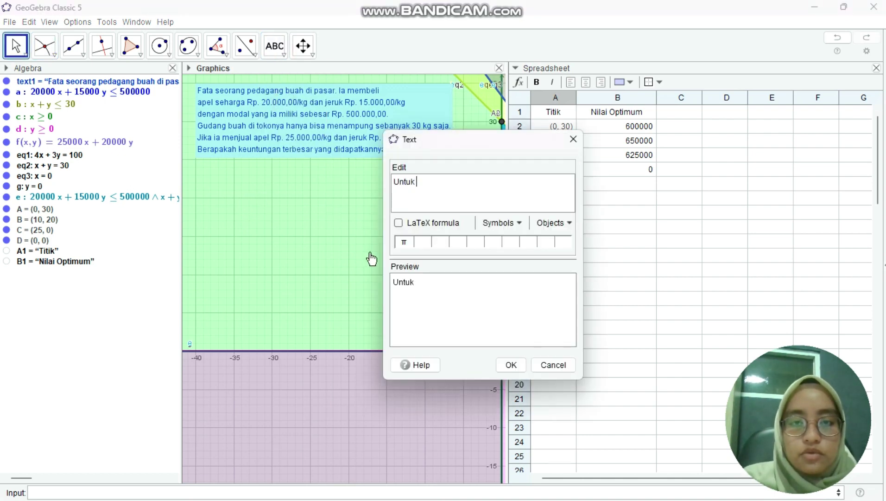
text(mendapatkan)
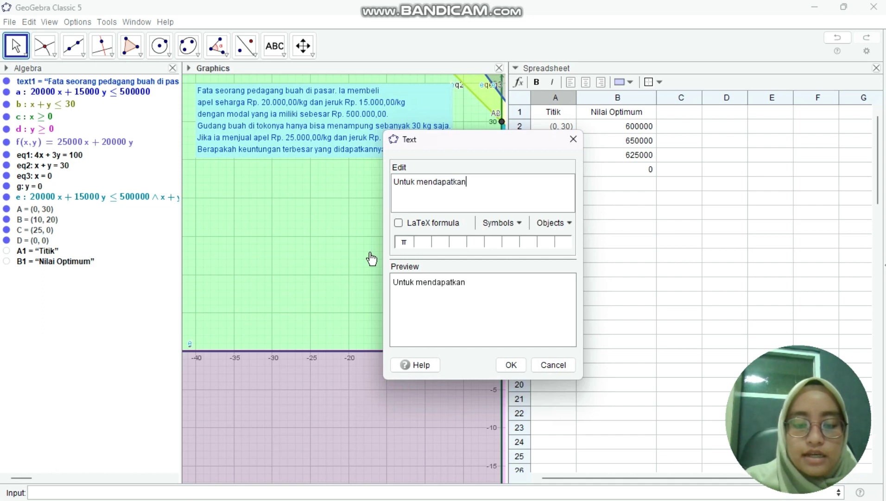
text( keuntungan terbesar)
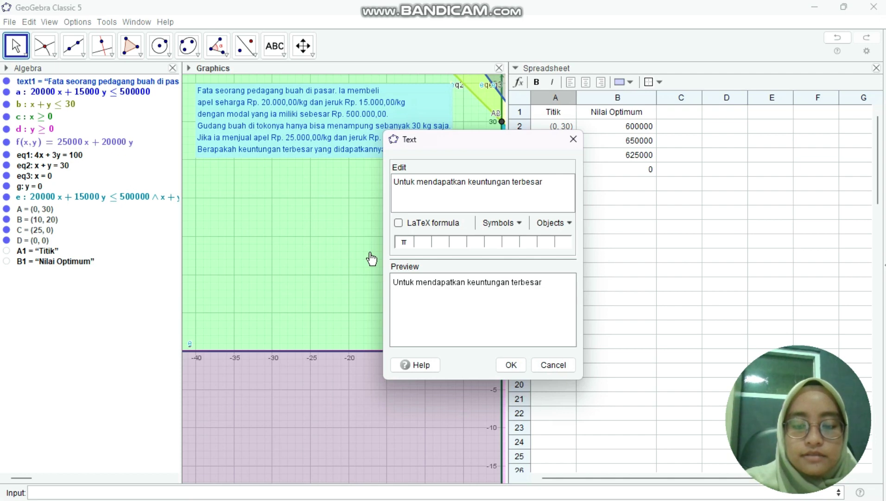
text(,)
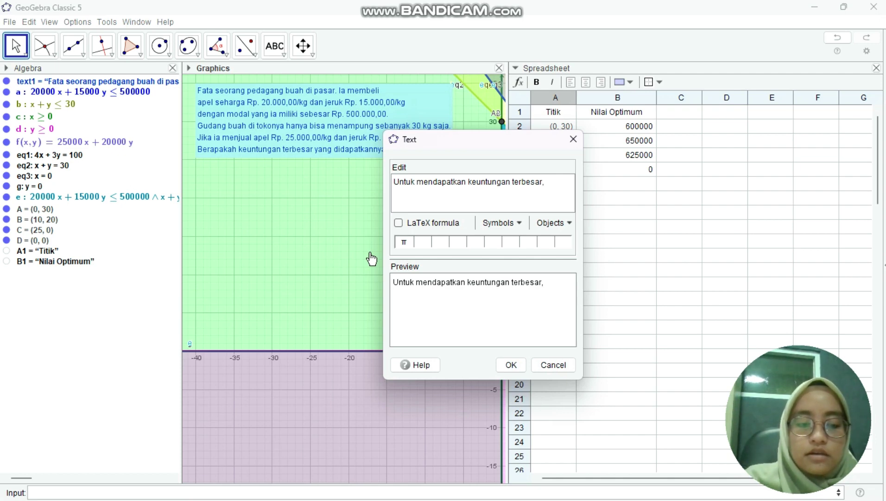
text( Fata harus)
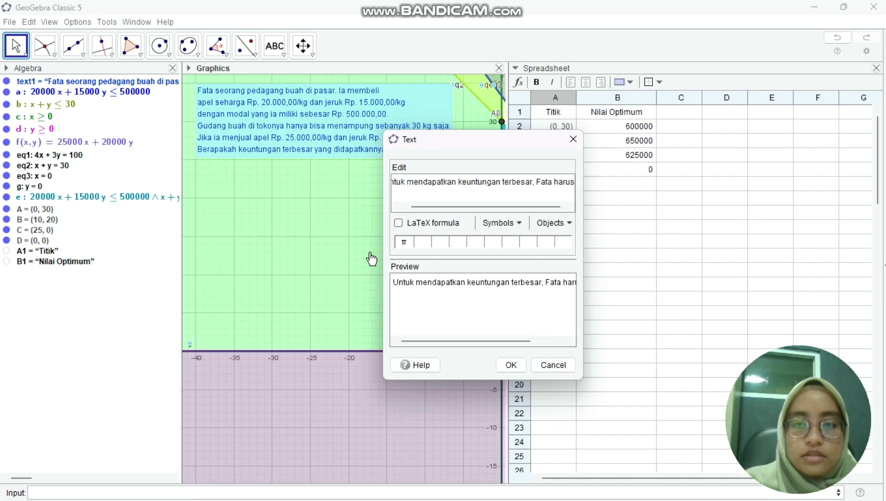
text( m)
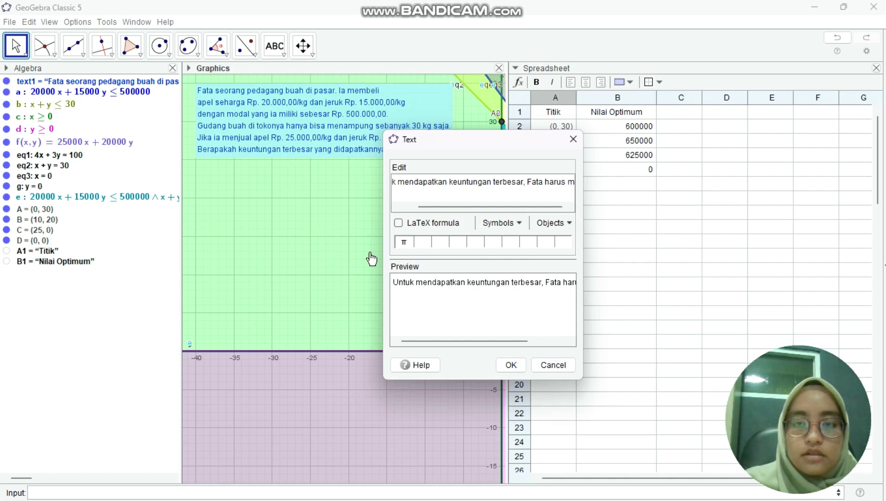
key(BackSpace)
key(Return)
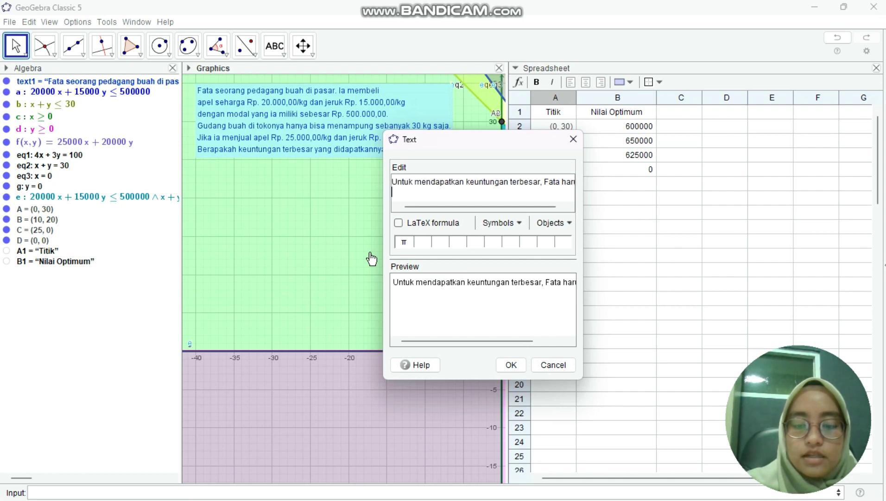
Complete the text with the second line "membeli dan menjual apel sebanyak 10 kg dan jeruk sebanyak 20 kg." and place it in the graph
text(memb)
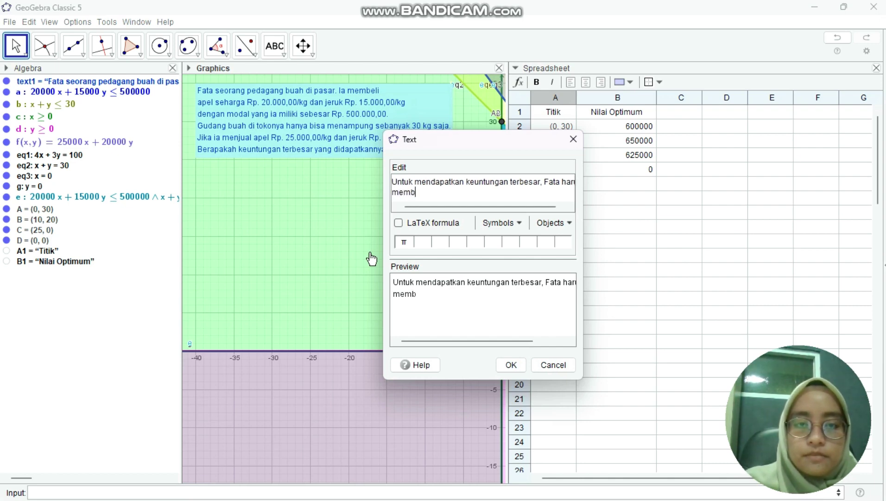
text(eli dan menjual)
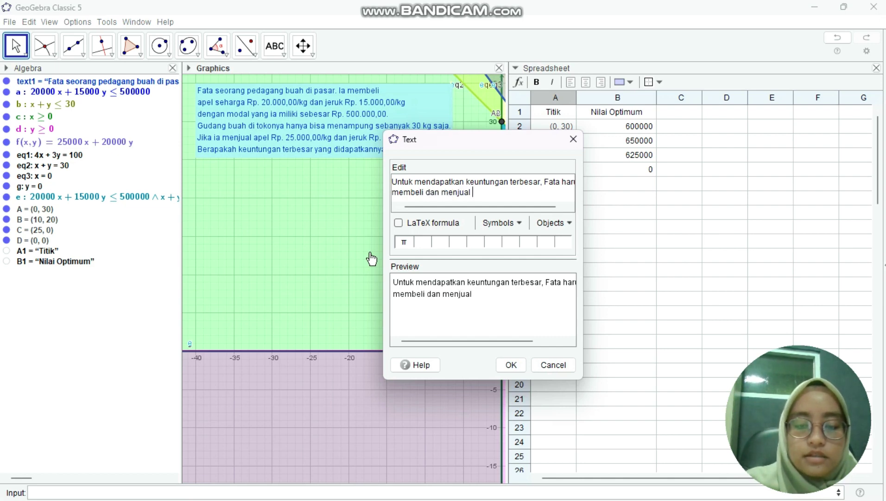
text( apel sebn)
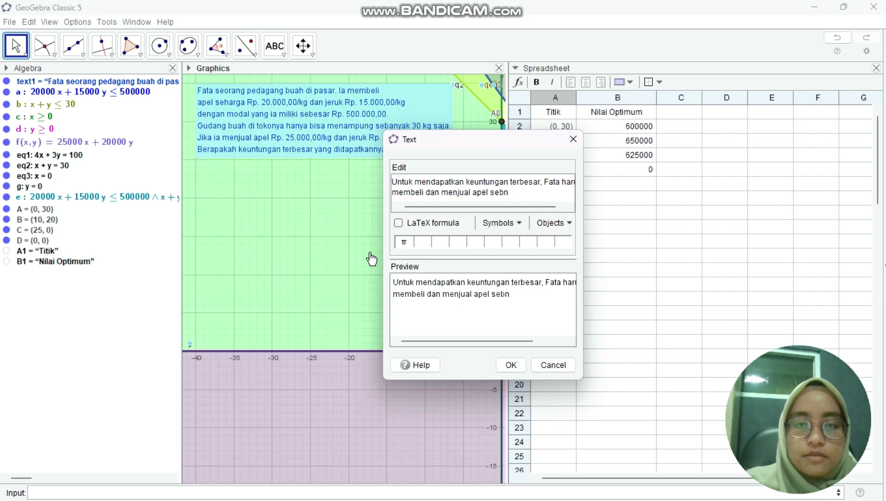
key(BackSpace)
text(anyak)
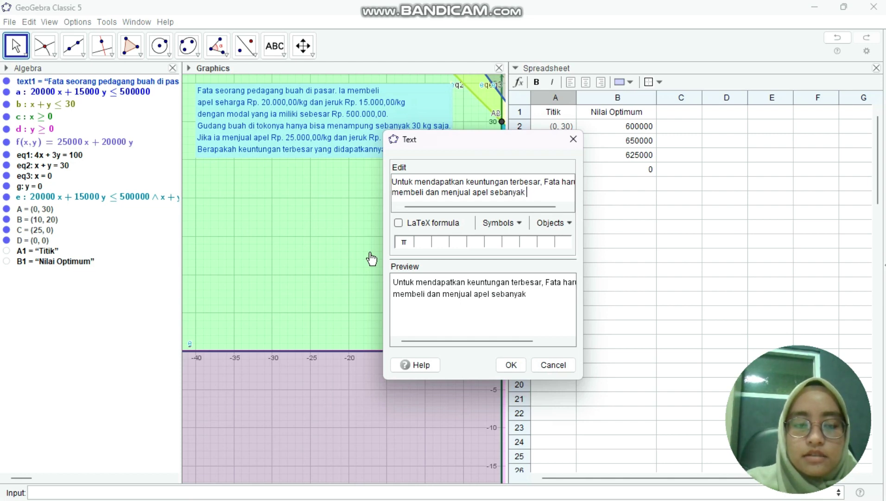
text( 10)
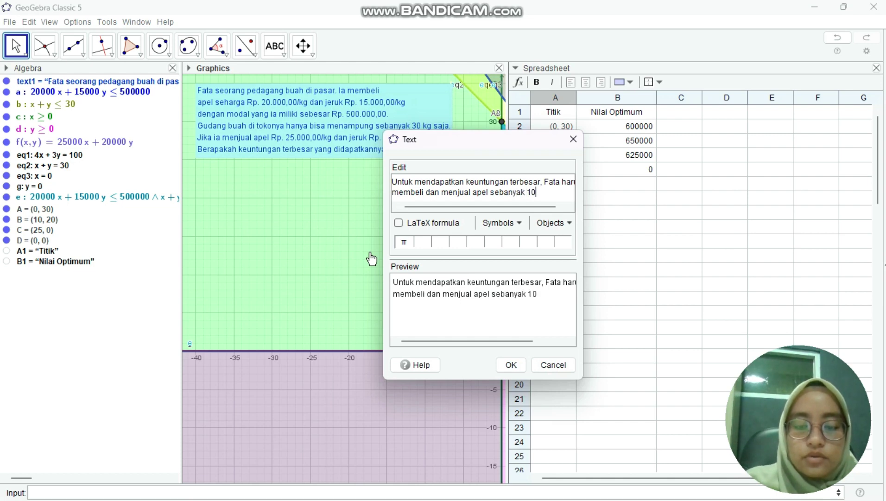
text( kg da)
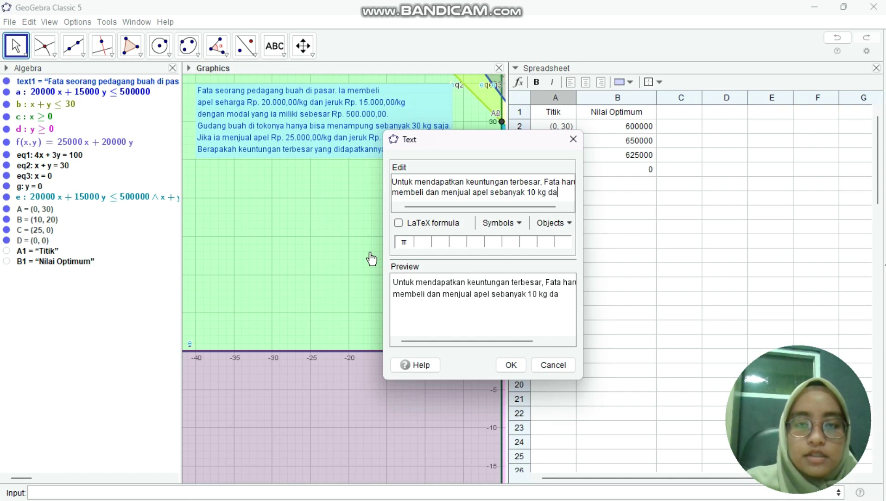
text(n jeruk)
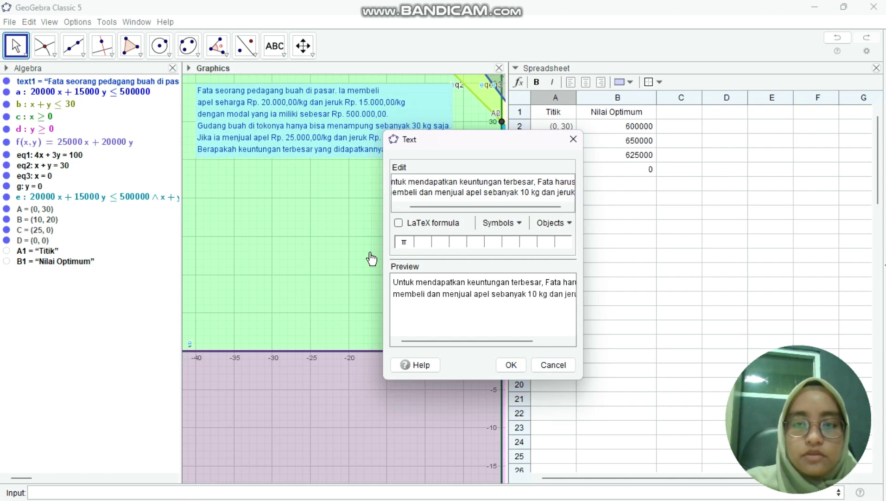
text( seban)
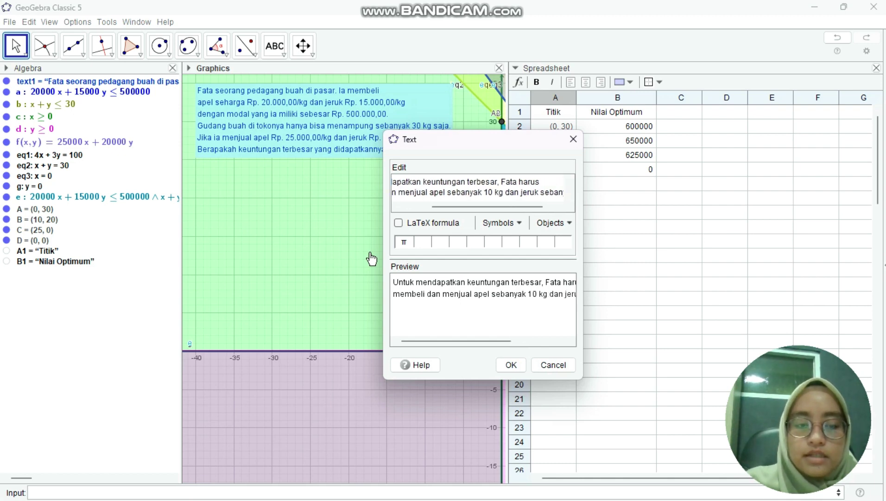
text(yak 20 kg)
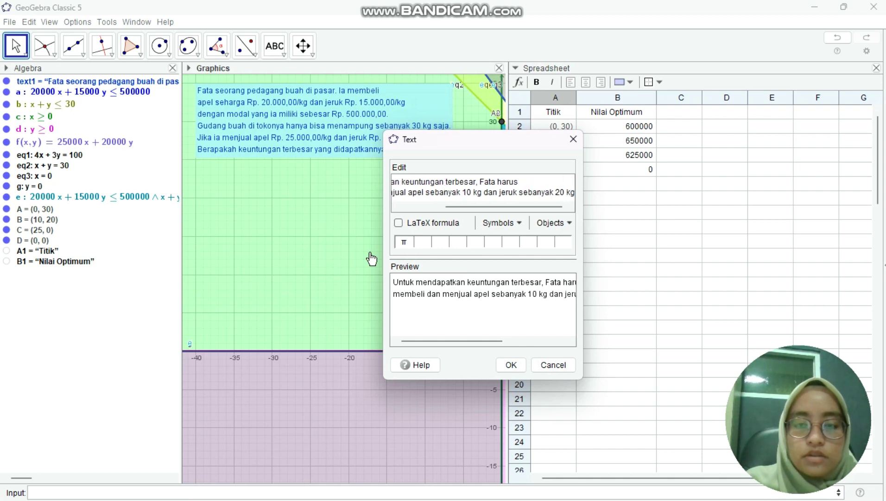
text(.)
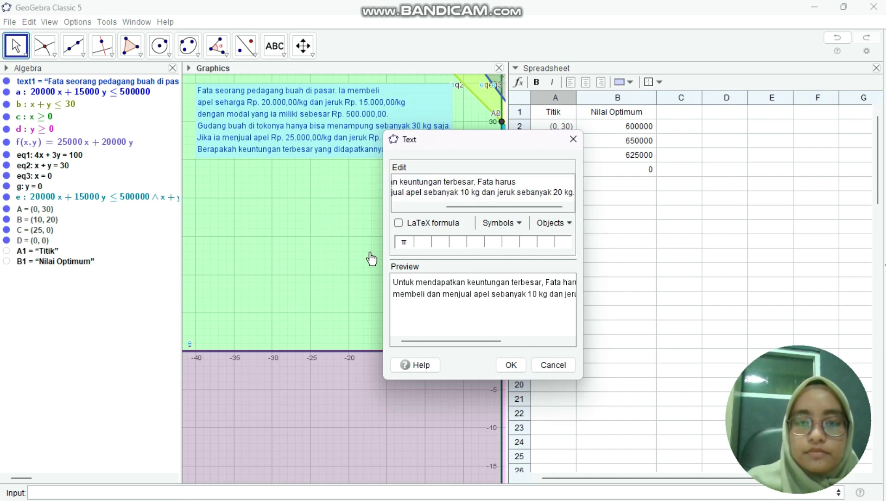
click(511, 364)
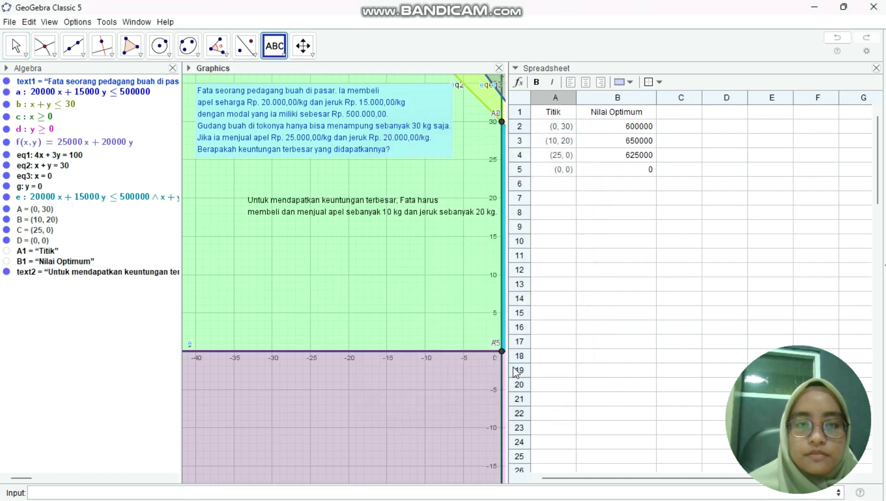
click(306, 198)
click(564, 369)
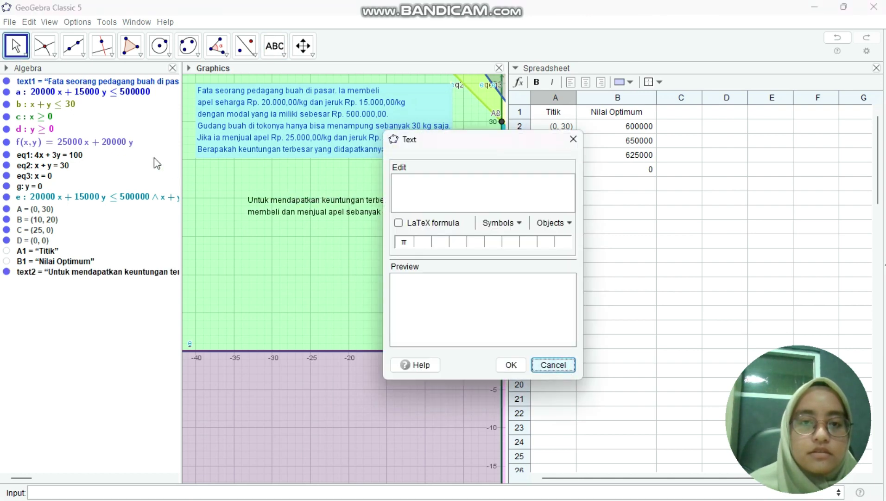
click(540, 364)
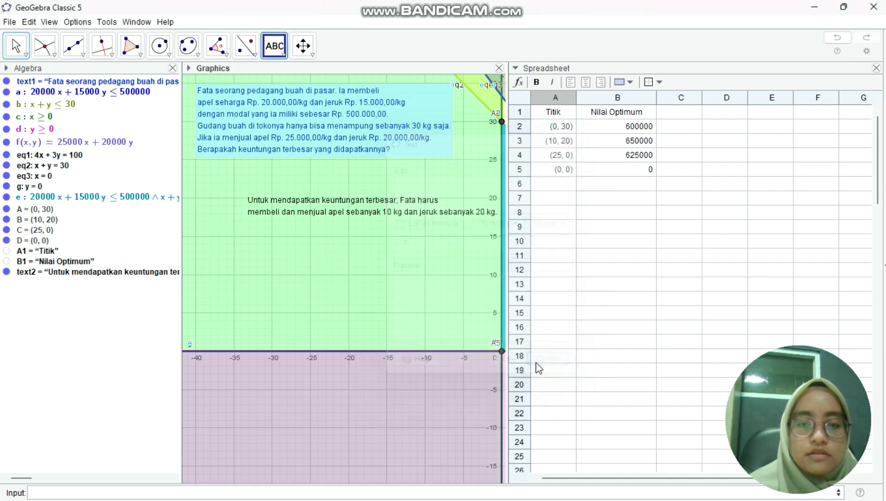
Move the conclusion text directly beneath the problem statement, lining up their starting edges
click(15, 47)
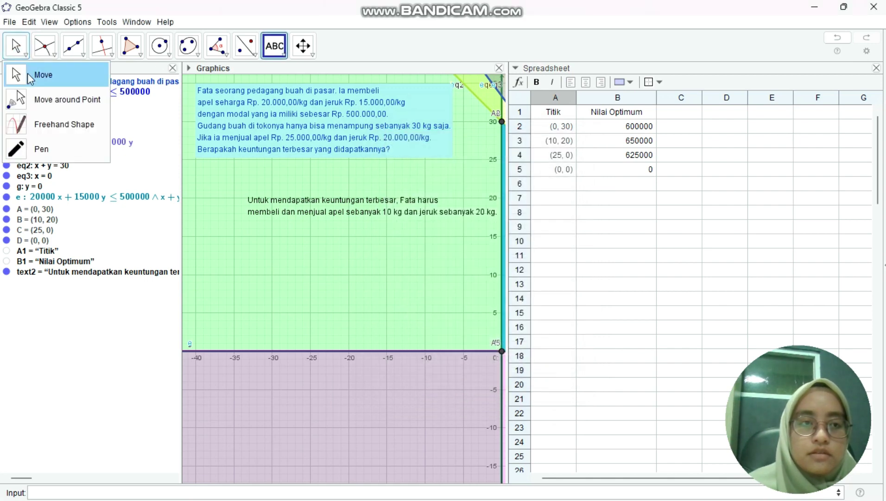
click(27, 75)
drag(273, 209, 236, 198)
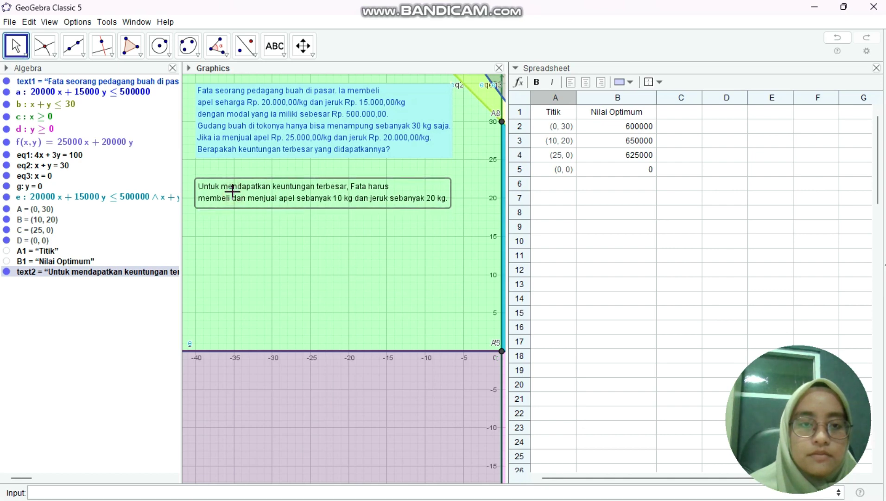
click(324, 257)
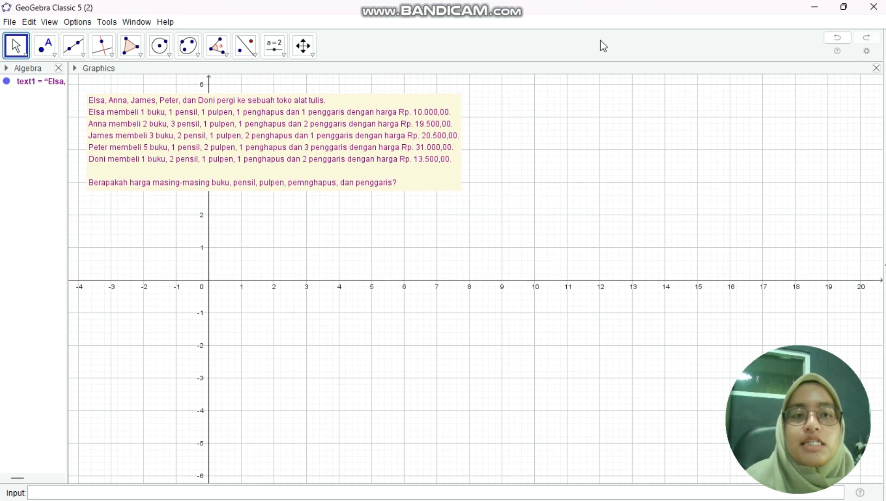
Show the Spreadsheet view beside the stationery price problem and widen it until columns A to H are visible
click(48, 22)
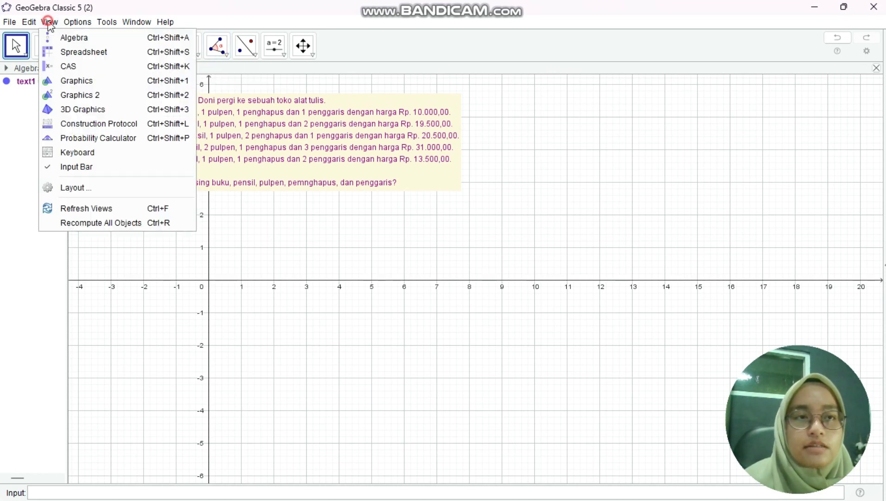
click(54, 53)
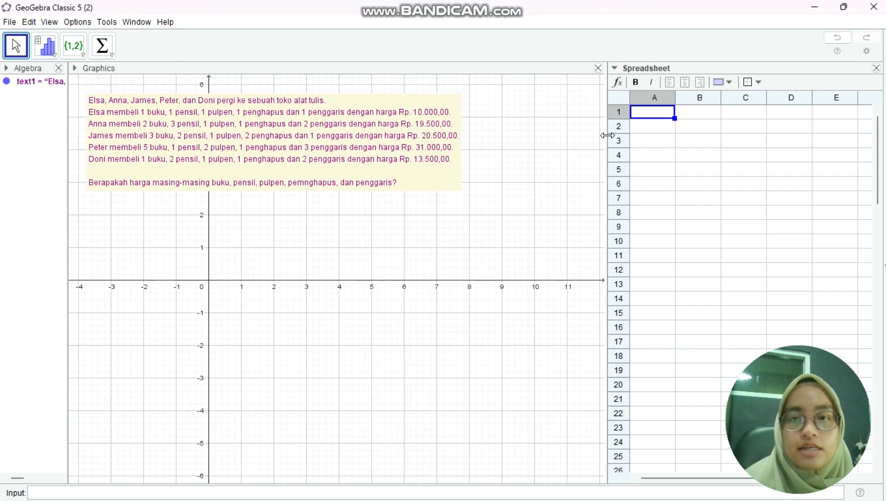
drag(607, 135, 476, 149)
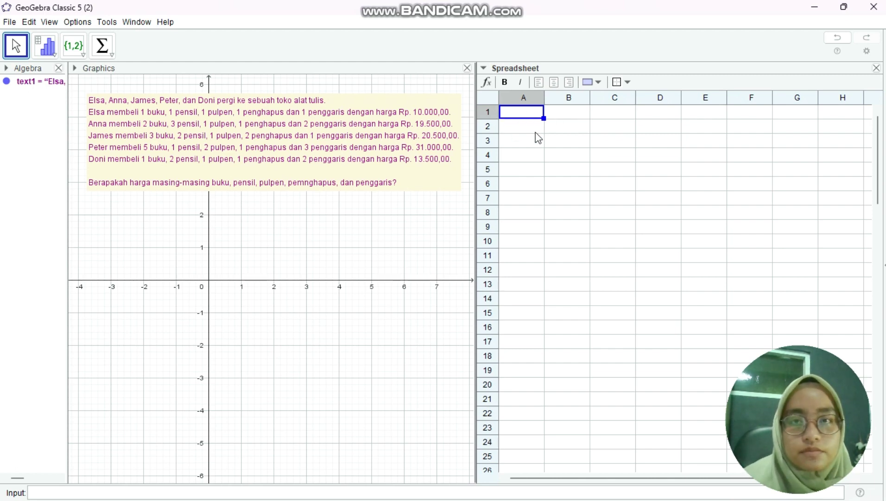
Enter the first purchase in row 1: quantities 1, 1, 1, 1, 1 in A1 to E1 and total 10000 in F1
text(1)
key(Tab)
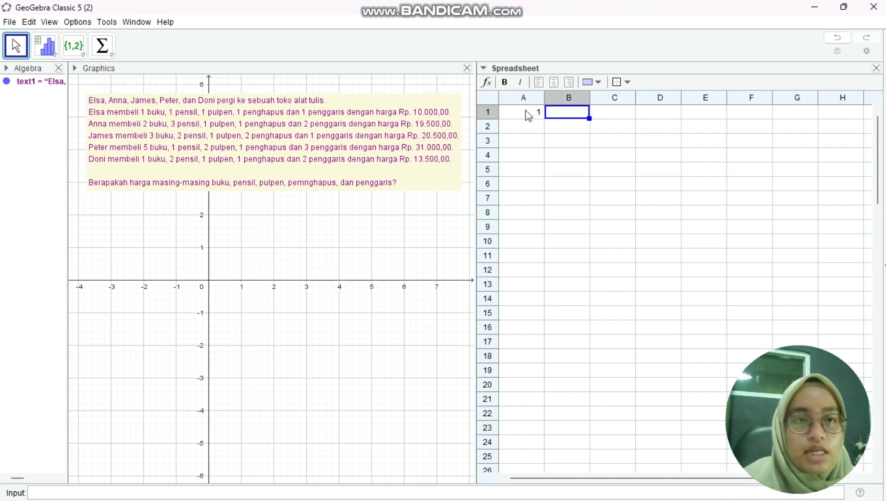
text(1)
key(Tab)
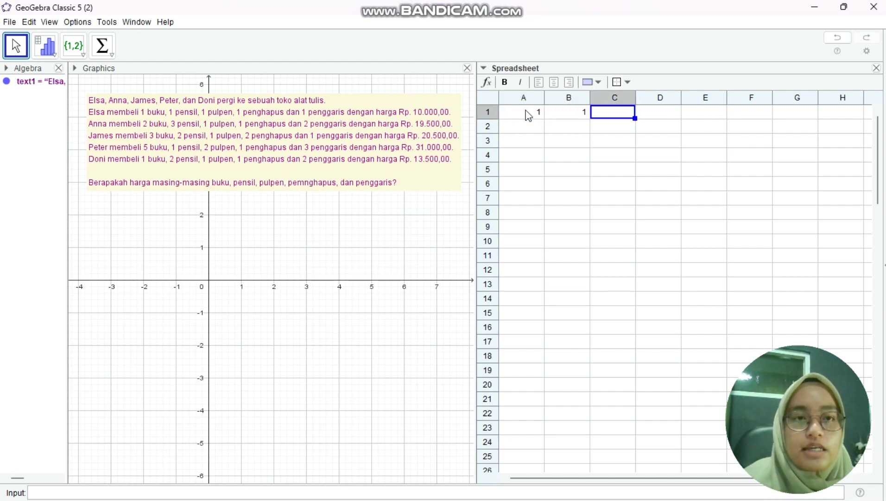
text(1)
key(Tab)
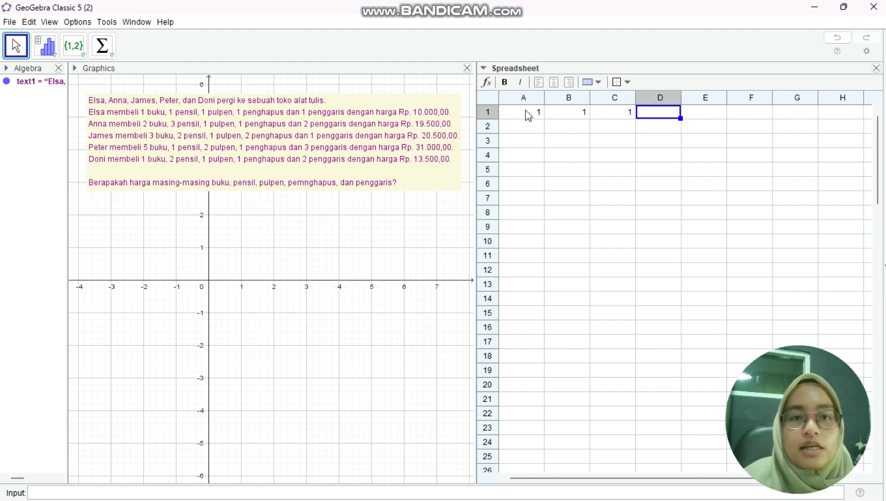
text(1)
key(Tab)
text(1)
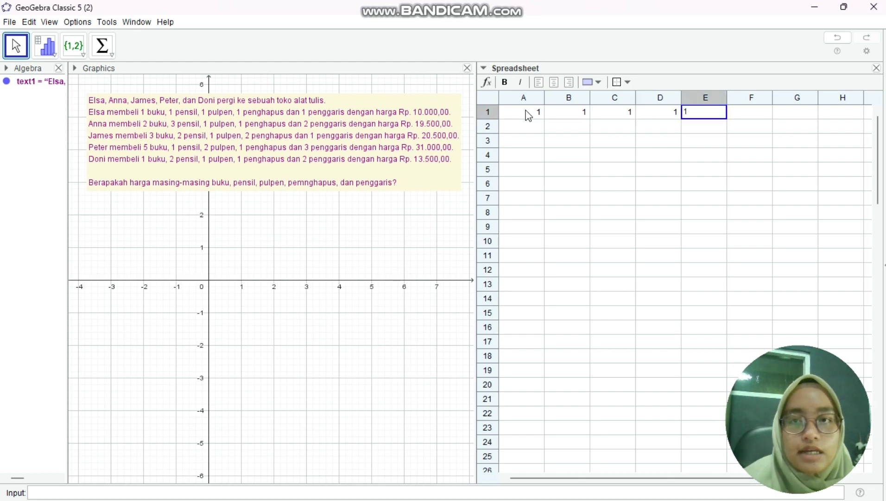
key(Tab)
text(10000)
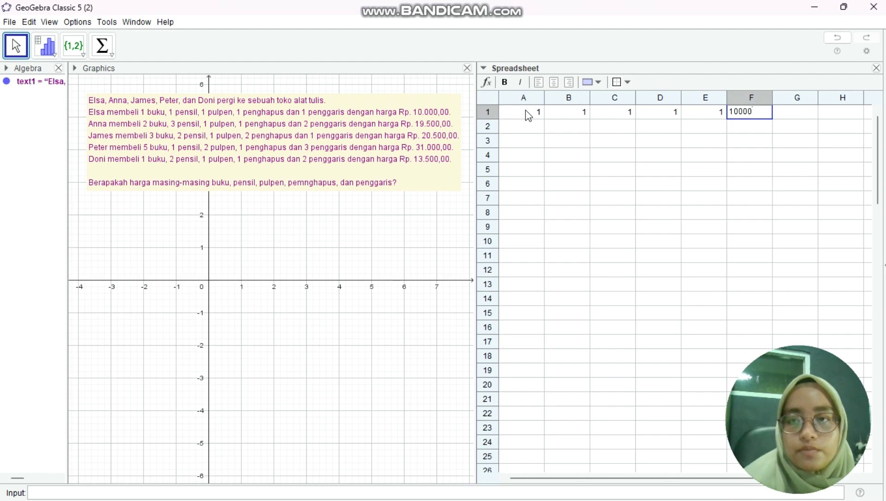
key(Return)
Enter the second purchase in row 2: quantities 2, 3, 1, 1, 2 in A2 to E2 and total 19500 in F2
key(Left)
key(Left)
key(Left)
key(Left)
key(Left)
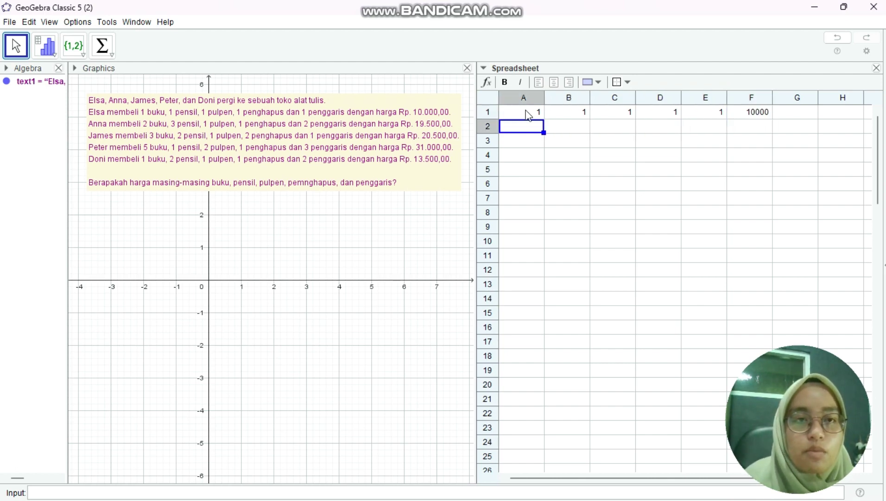
text(2)
key(Tab)
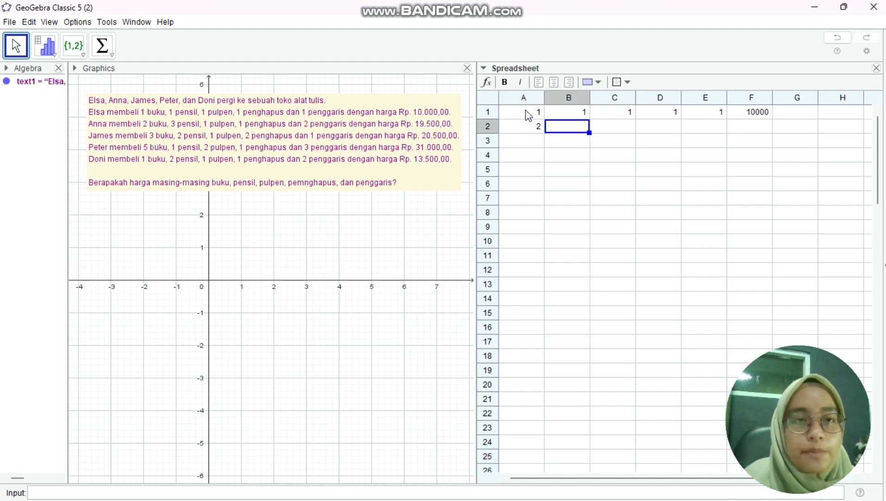
text(3)
key(Tab)
text(1)
key(Tab)
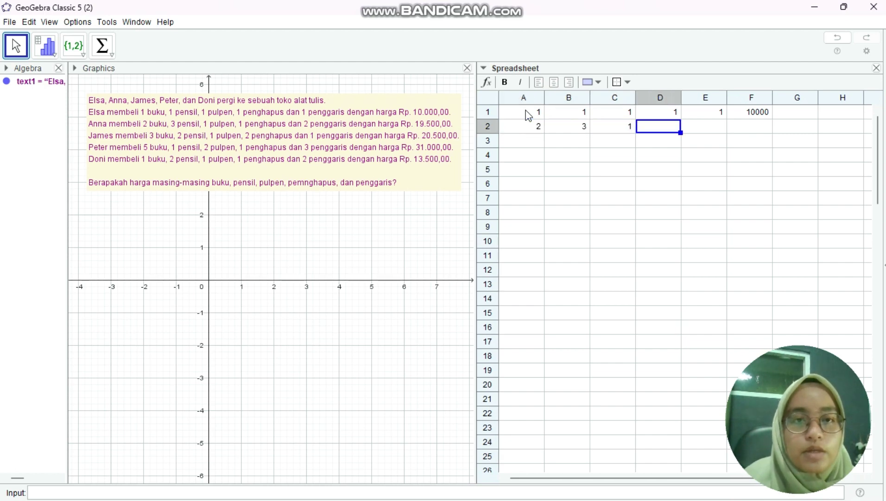
text(1)
key(Tab)
text(2)
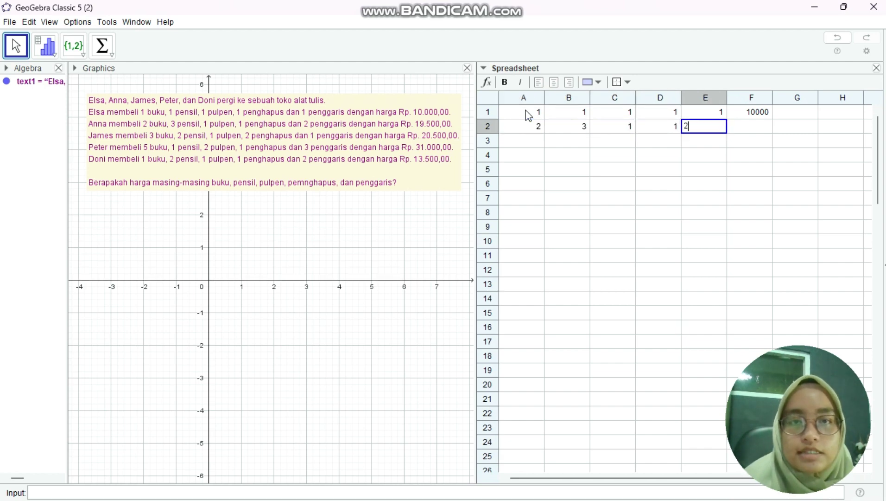
key(Tab)
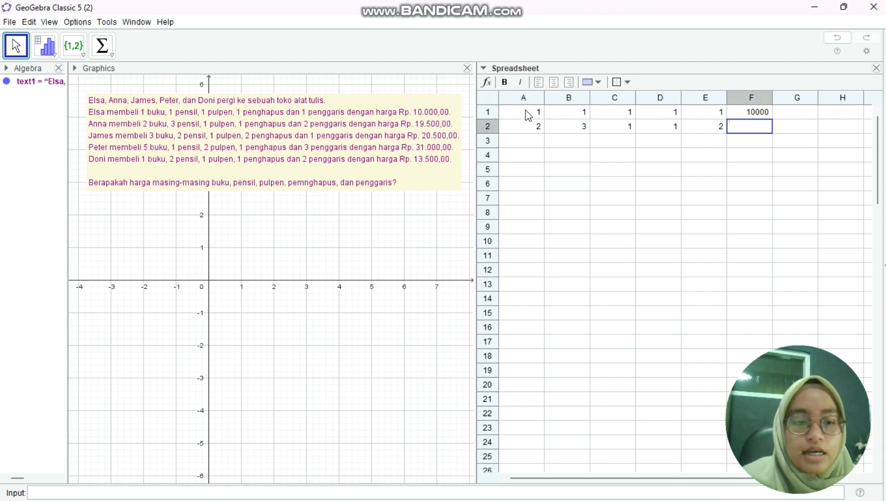
text(19)
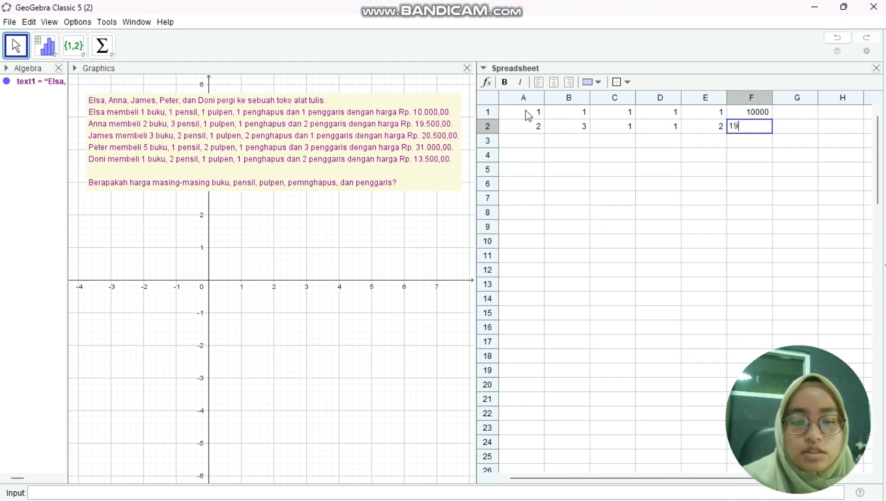
text(500)
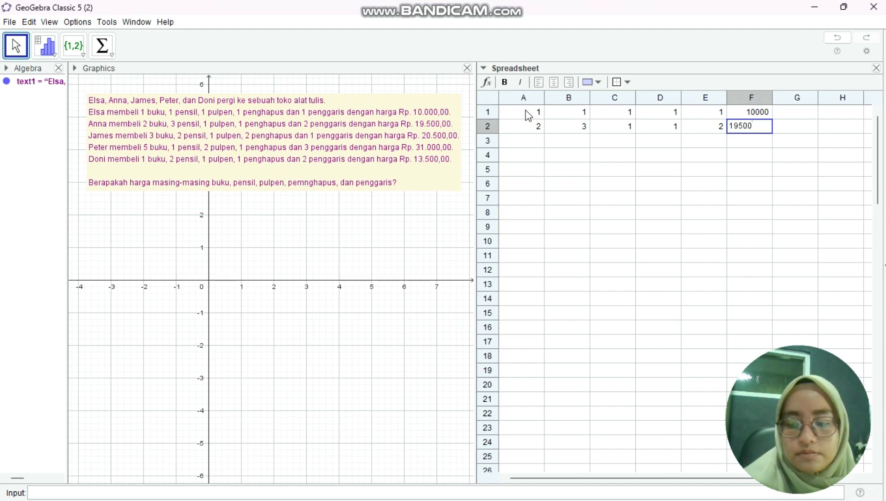
key(Return)
Enter the third purchase in row 3: quantities 3, 2, 1, 2, 1 in A3 to E3 and total 20500 in F3
key(Left)
key(Left)
key(Left)
key(Left)
key(Left)
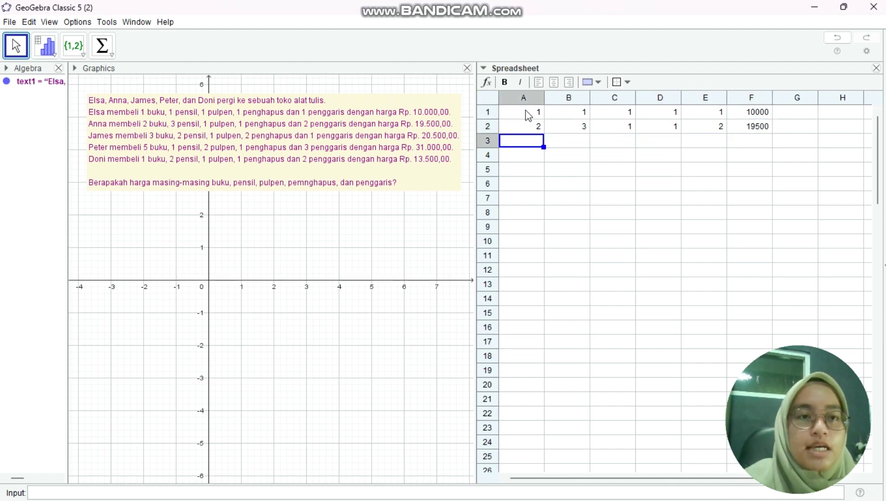
text(3)
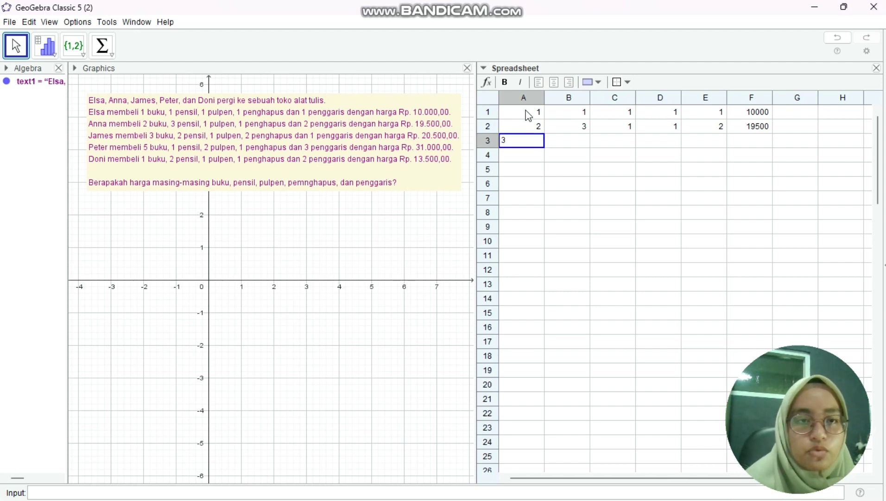
key(Tab)
text(2)
key(Tab)
text(1)
key(Tab)
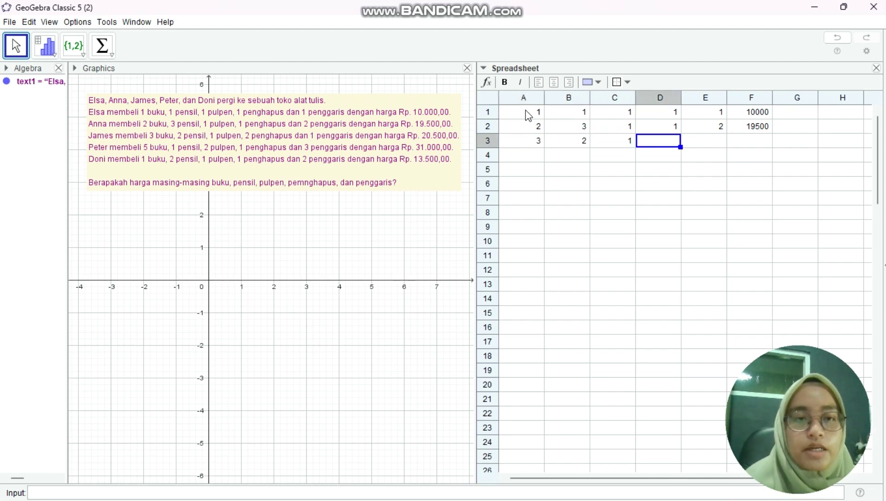
text(2)
key(Tab)
text(1)
key(Tab)
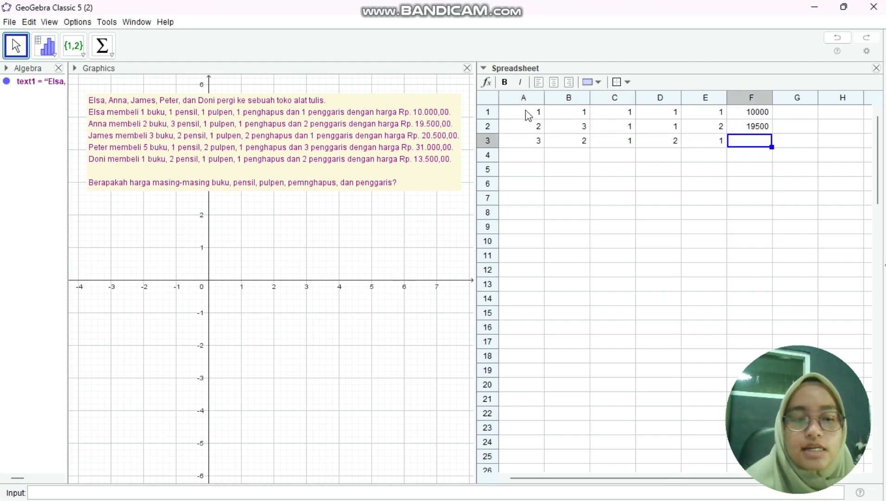
text(20500)
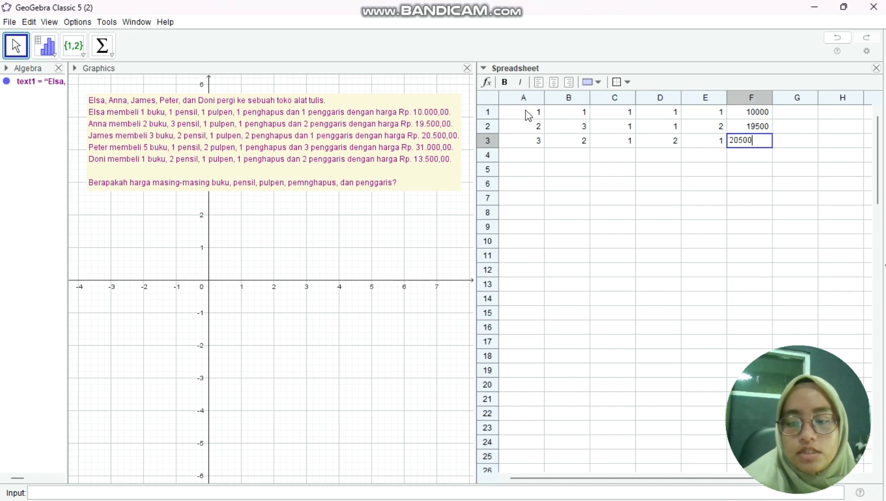
key(Return)
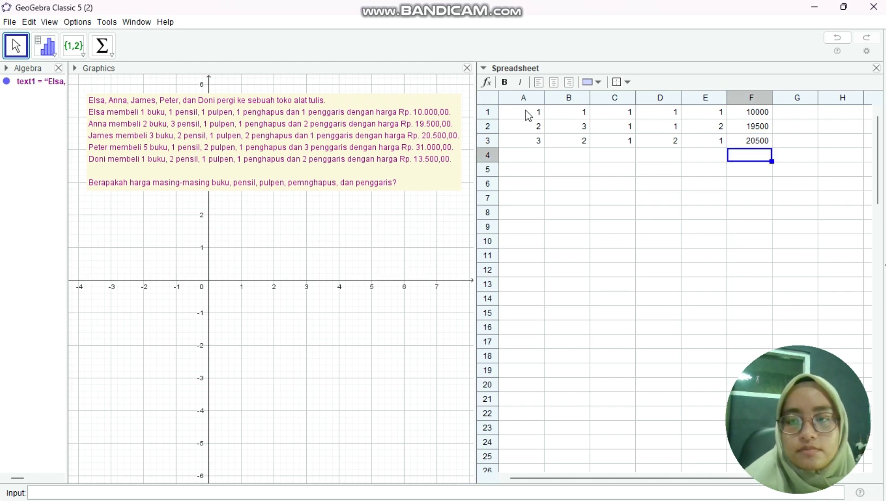
Enter the fourth purchase in row 4: quantities 5, 1, 2, 1, 3 in A4 to E4 and total 31000 in F4
key(Left)
key(Left)
key(Left)
key(Left)
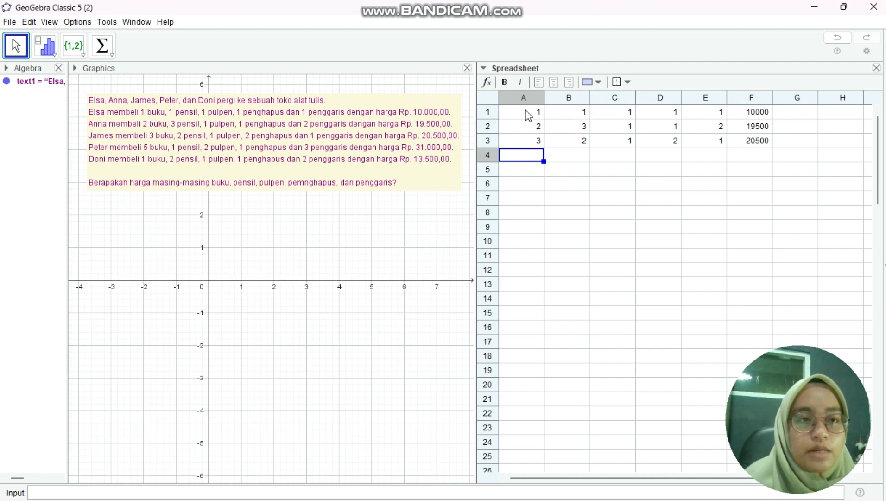
text(5)
key(Tab)
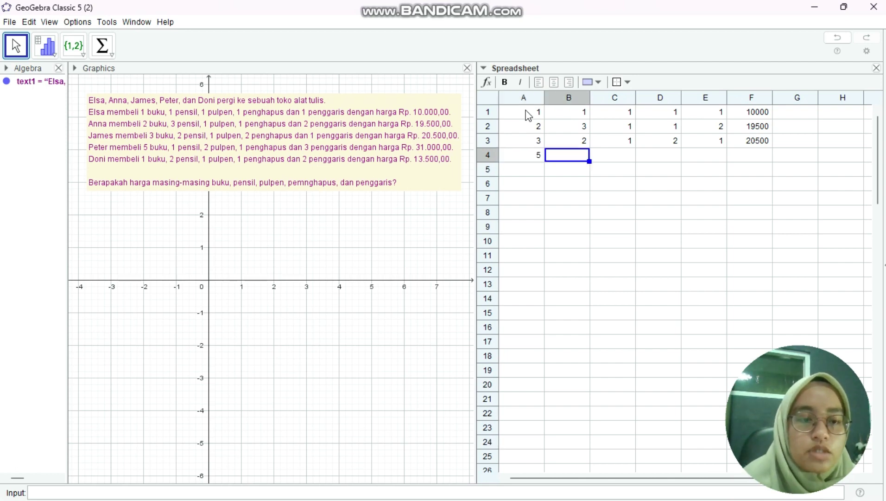
text(1)
key(Tab)
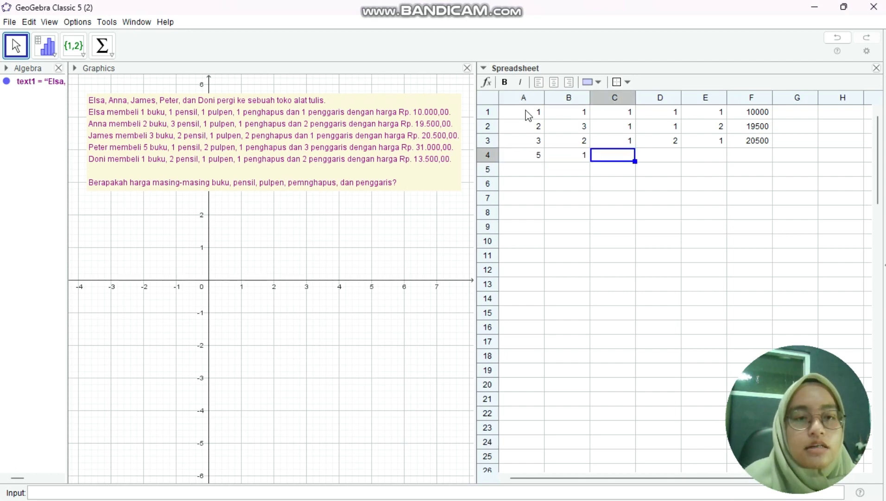
text(2)
key(Tab)
text(1)
key(Tab)
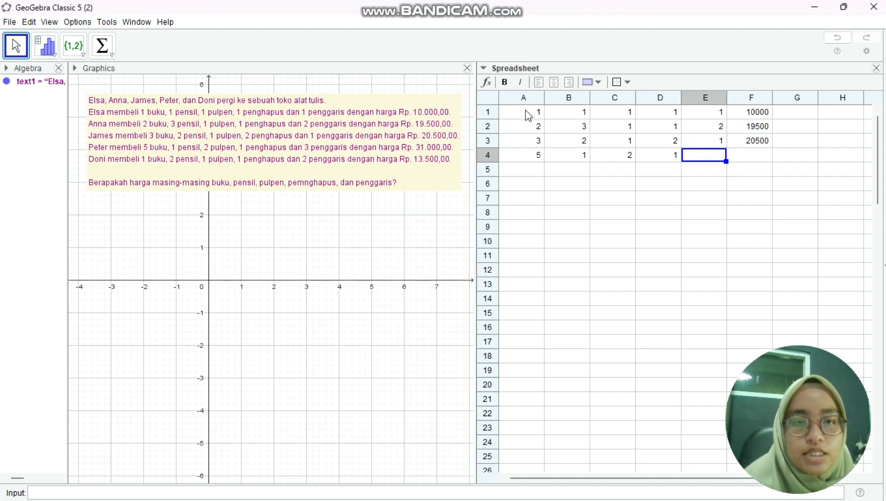
text(3)
key(Tab)
text(31)
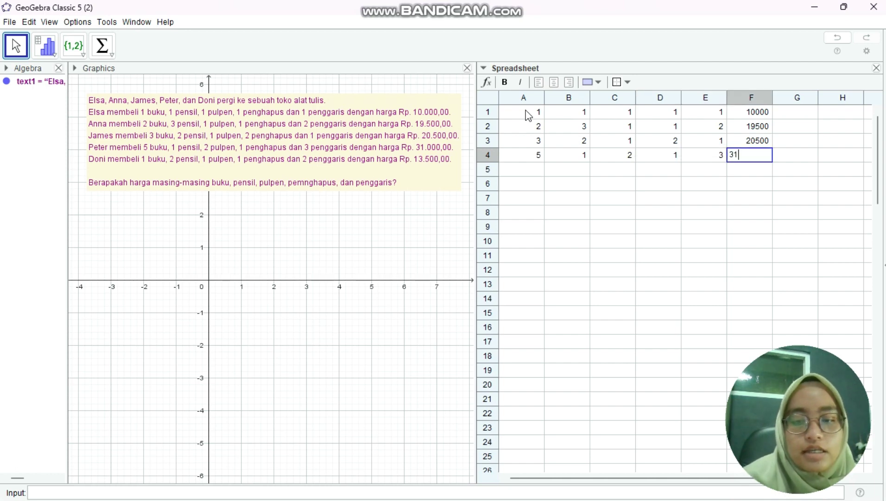
text(000)
key(Return)
Enter the fifth purchase in row 5: quantities 1, 2, 1, 1, 2 in A5 to E5 and total 13500 in F5
key(Left)
key(Left)
key(Left)
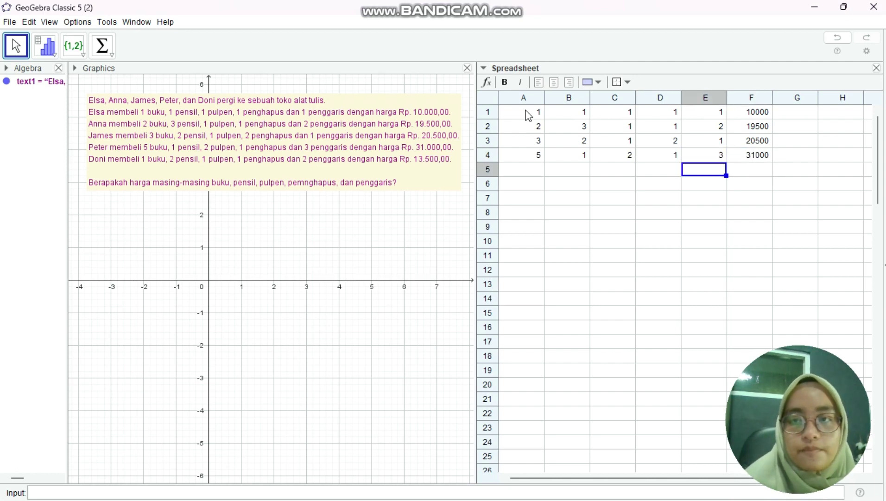
key(Left)
key(Left)
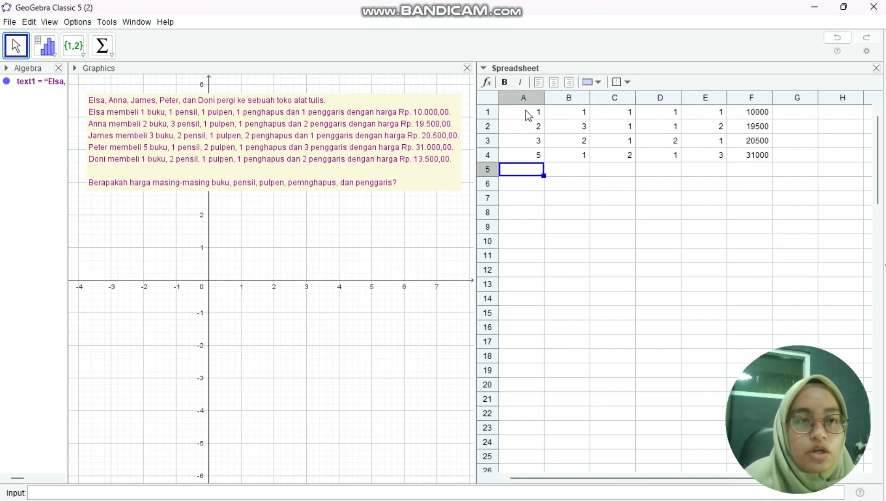
text(1)
key(Right)
text(2)
key(Right)
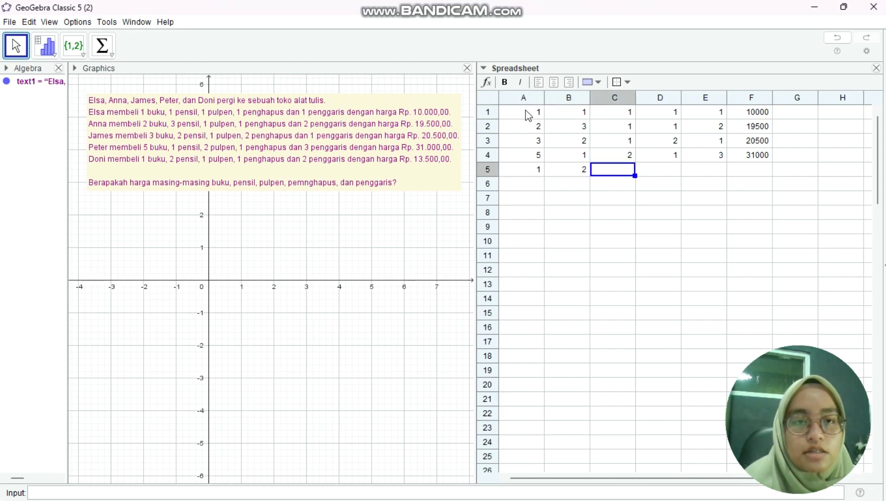
text(1)
key(Right)
text(1)
key(Right)
text(2)
key(Right)
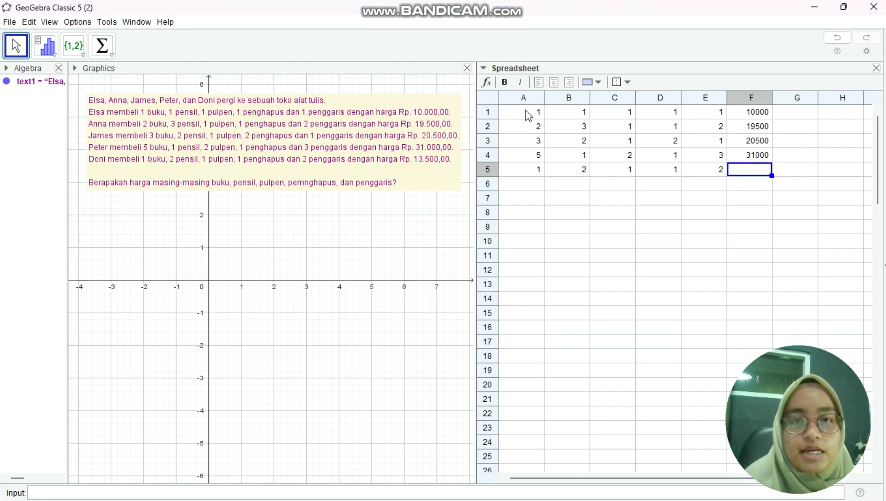
text(13)
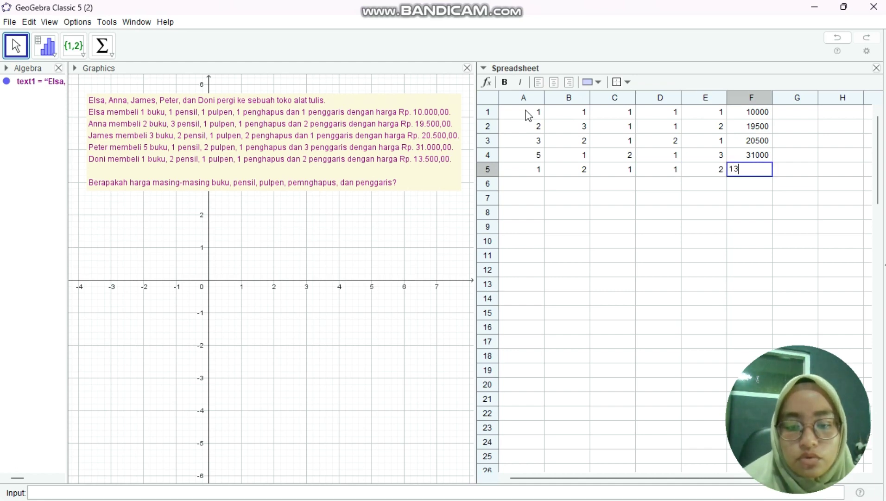
text(500)
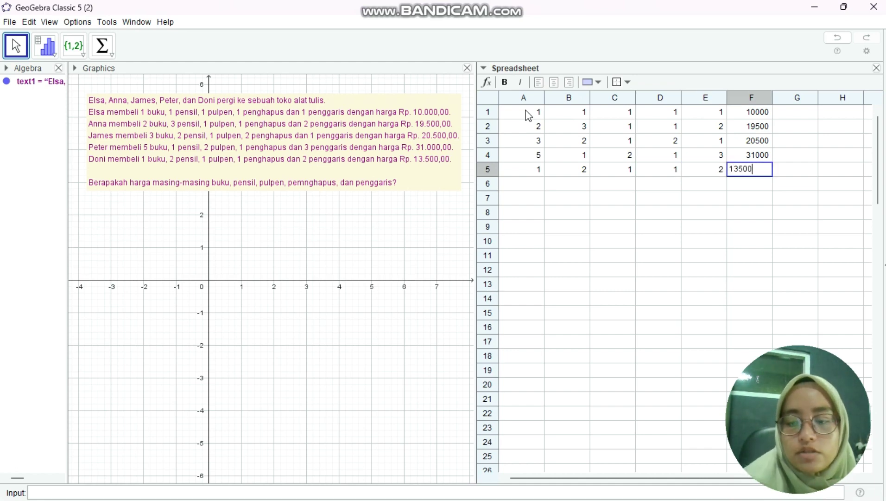
key(Return)
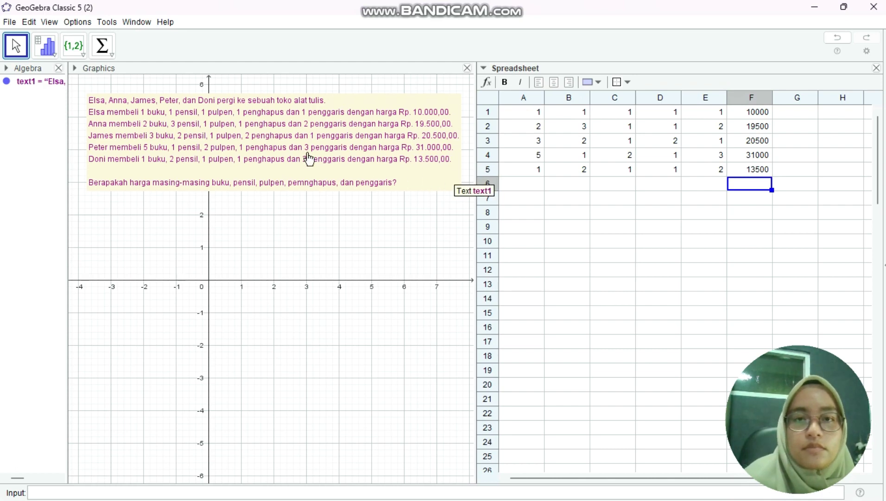
Widen the Algebra view across most of the Graphics view's space
drag(65, 187, 373, 219)
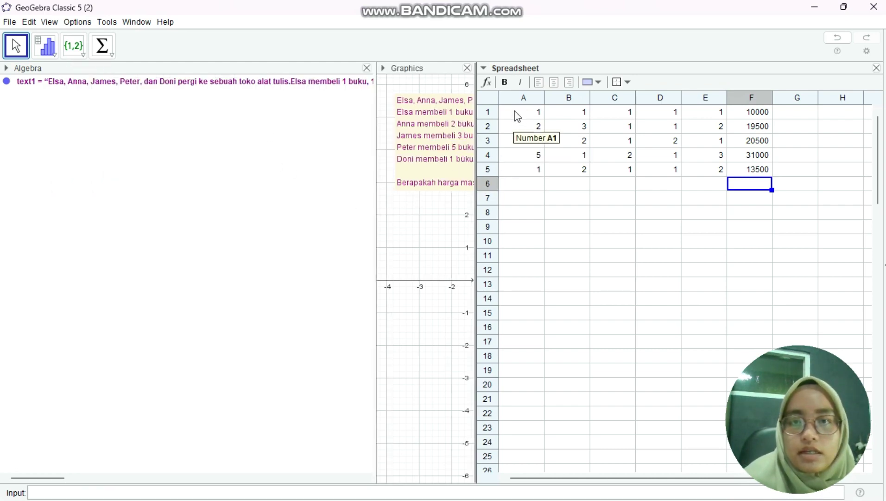
Widen the Graphics view to read the full stationery problem text, and restore the wide Algebra view
drag(516, 114, 700, 173)
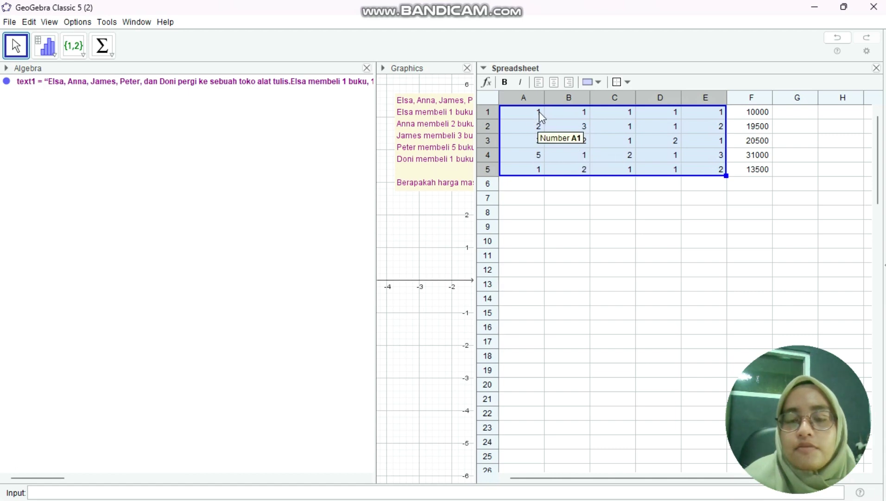
click(376, 142)
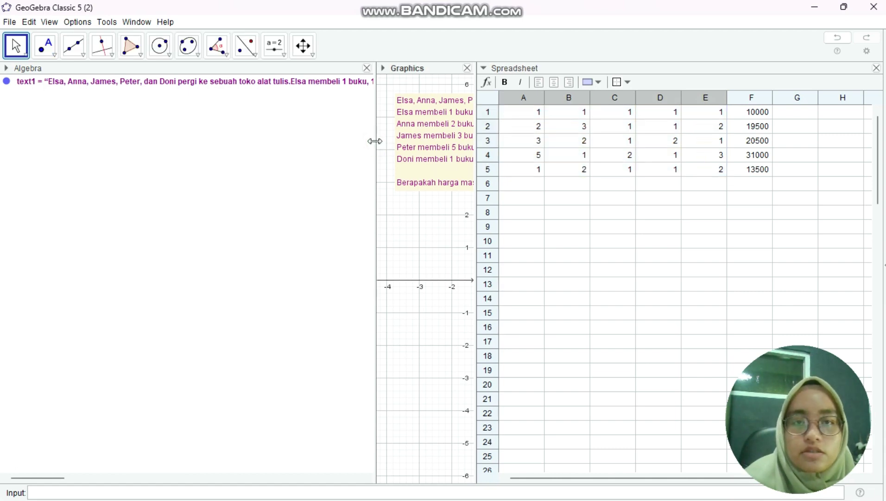
drag(377, 143, 148, 148)
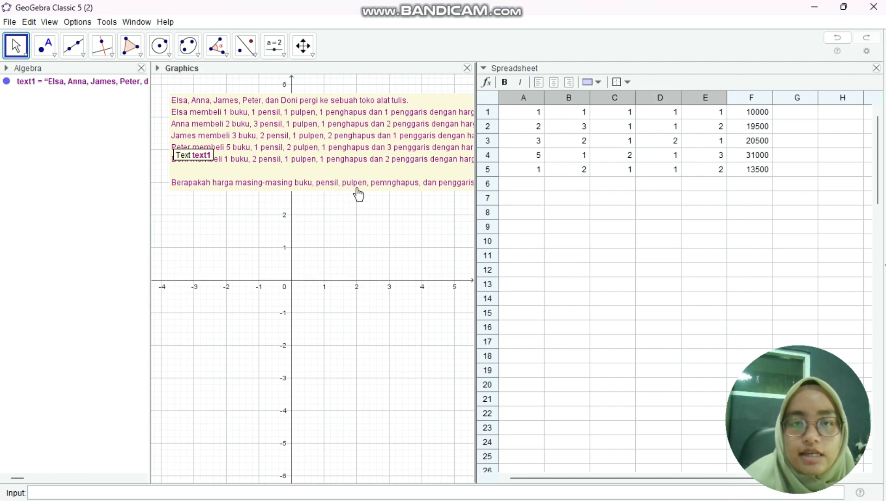
drag(152, 165, 82, 160)
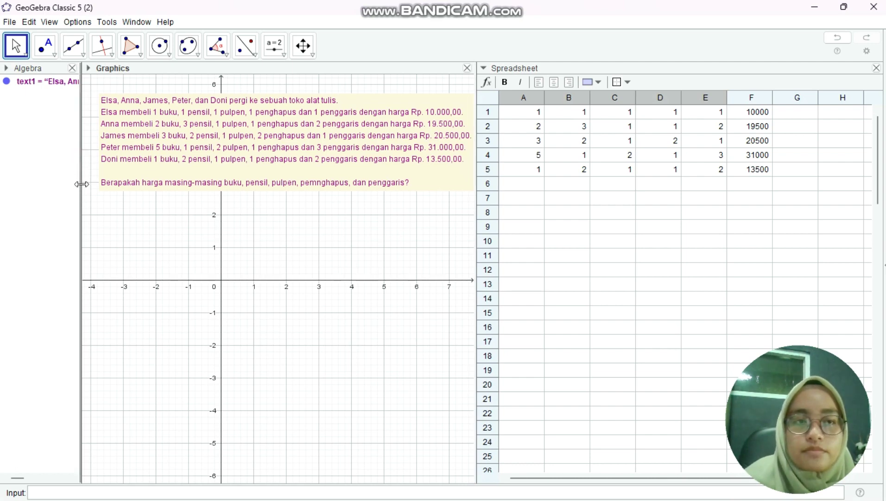
drag(79, 187, 394, 218)
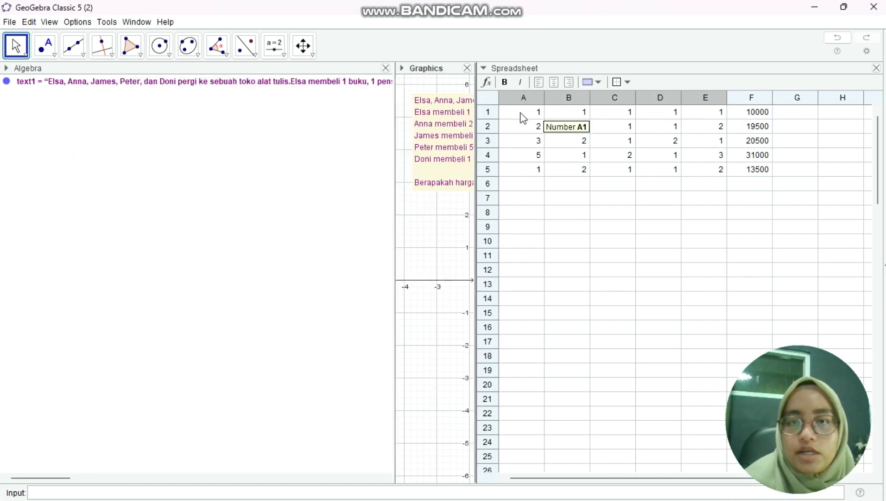
Create a dependent matrix named A from the purchase quantities in cells A1 to E5
drag(522, 116, 696, 178)
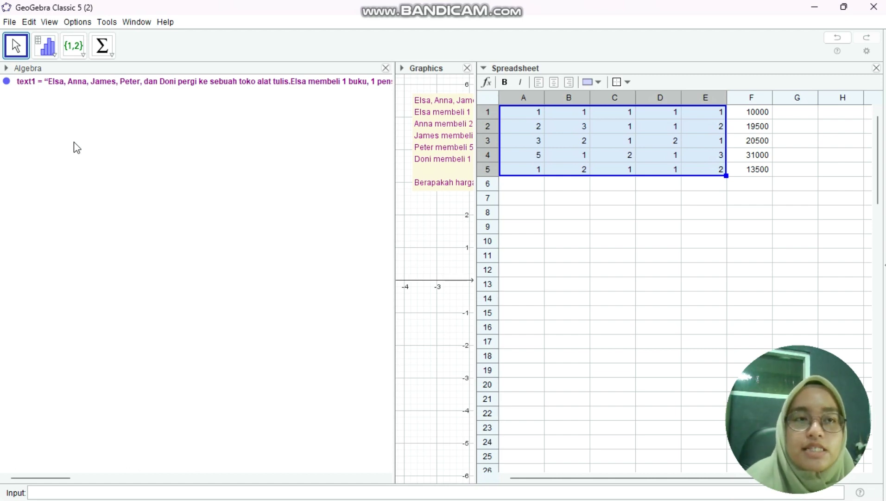
click(82, 52)
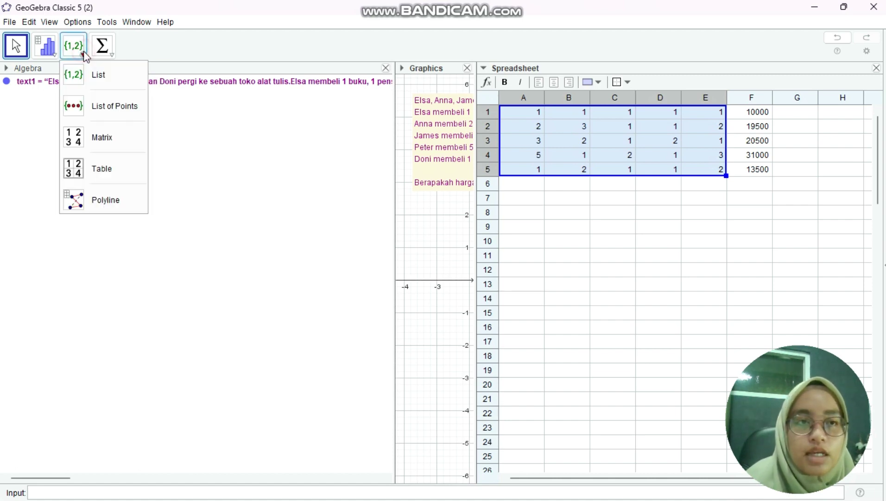
click(88, 136)
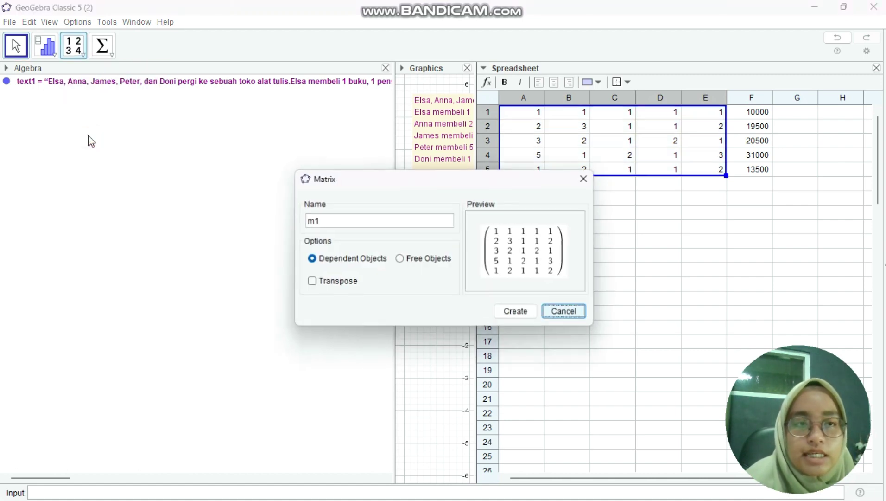
click(381, 217)
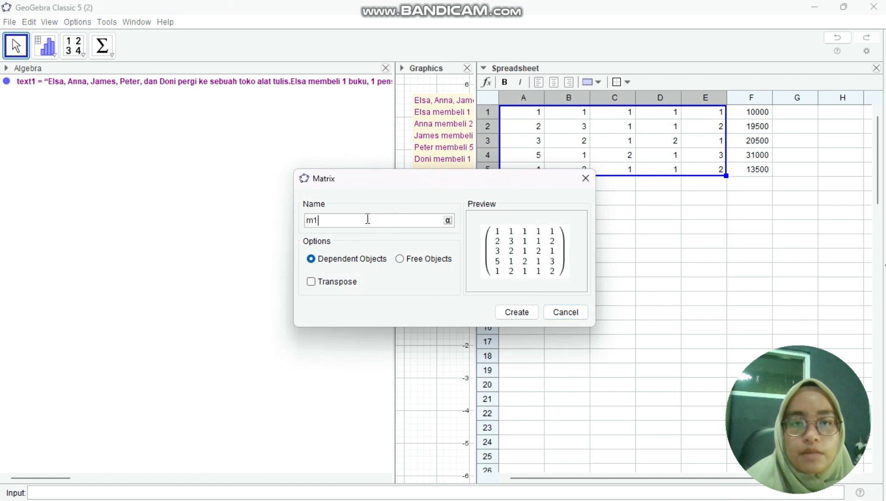
key(BackSpace)
key(BackSpace)
text(A)
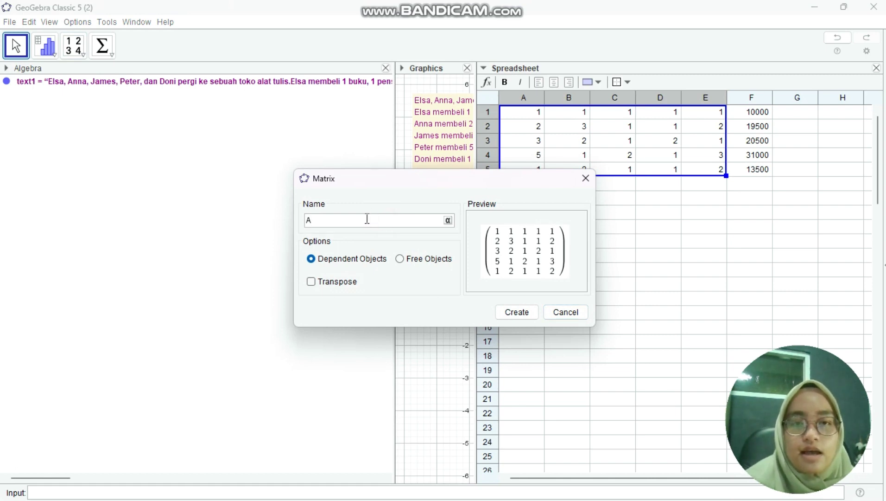
click(525, 312)
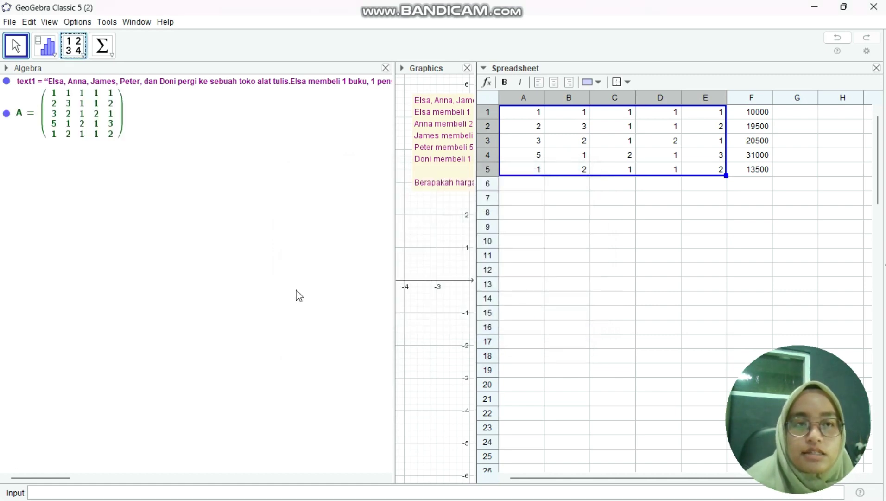
Create a dependent matrix named B from the purchase totals in cells F1 to F5
click(742, 113)
drag(742, 113, 747, 182)
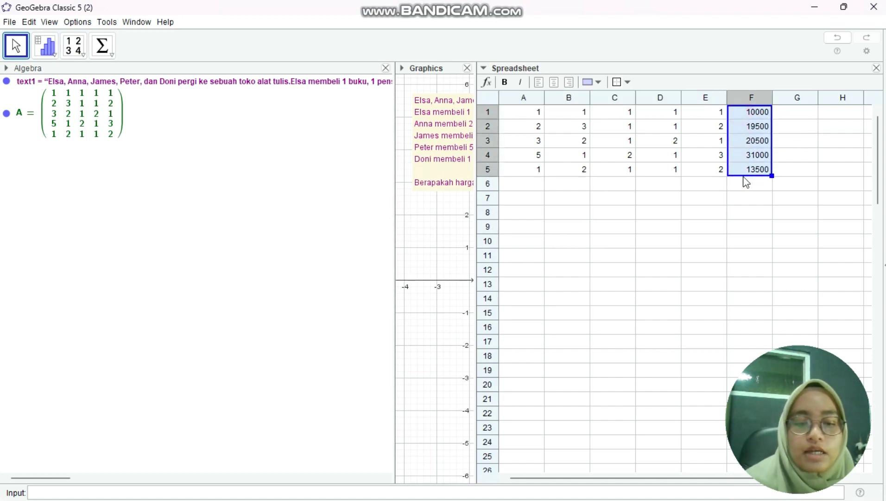
click(73, 51)
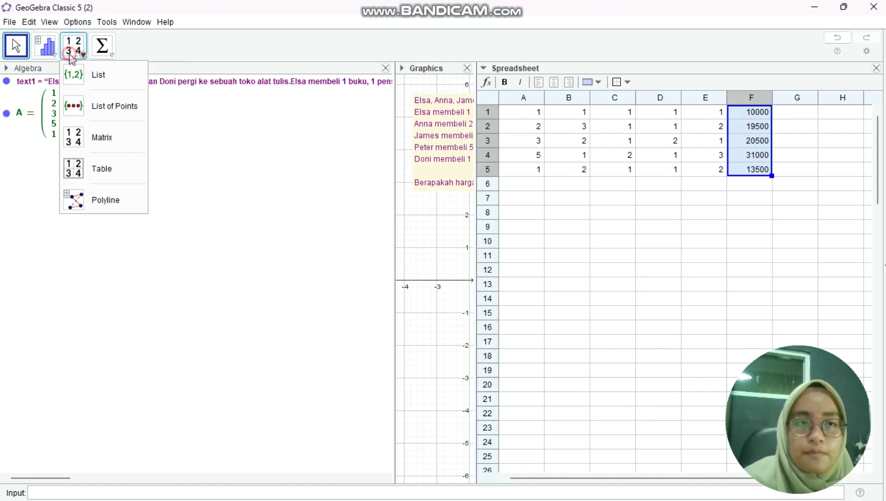
click(87, 137)
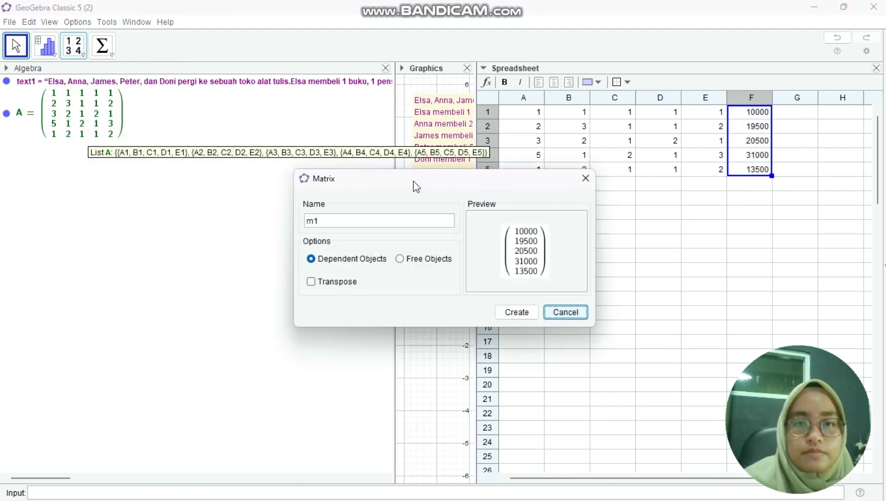
click(386, 220)
key(BackSpace)
key(BackSpace)
text(B)
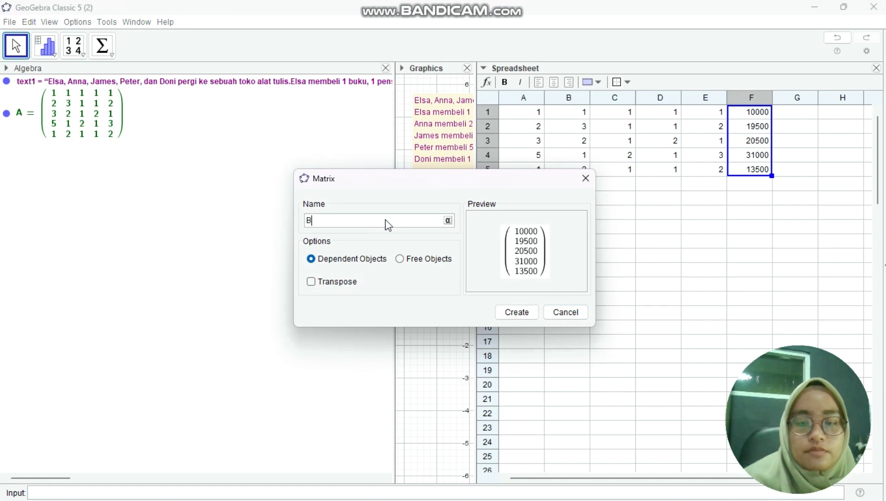
click(522, 315)
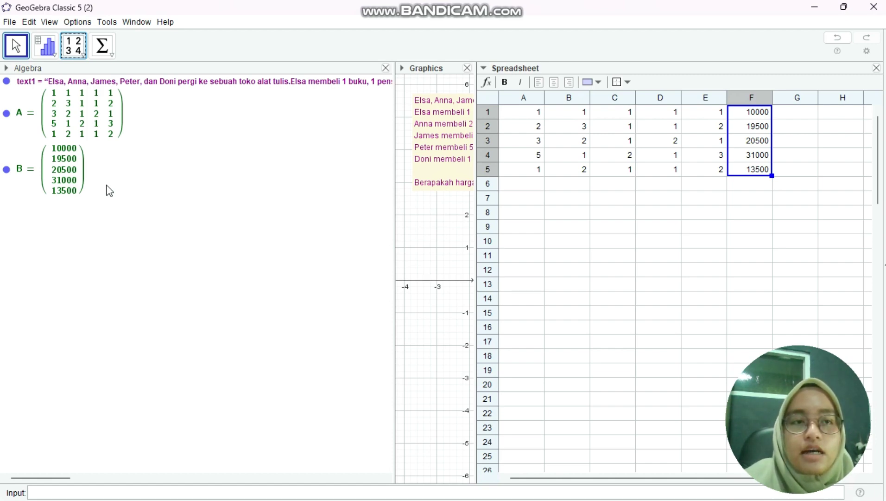
Compute the inverse of the quantity matrix with the command Invert(A)
mouse_move(30, 119)
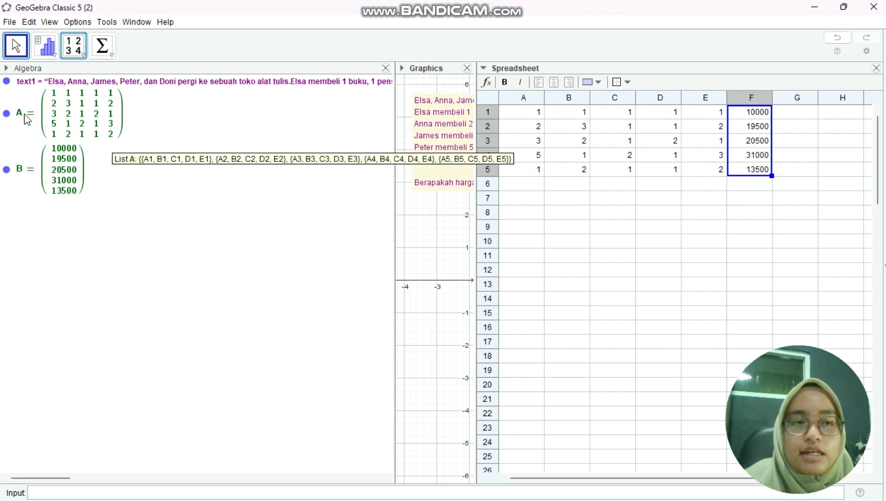
mouse_move(32, 178)
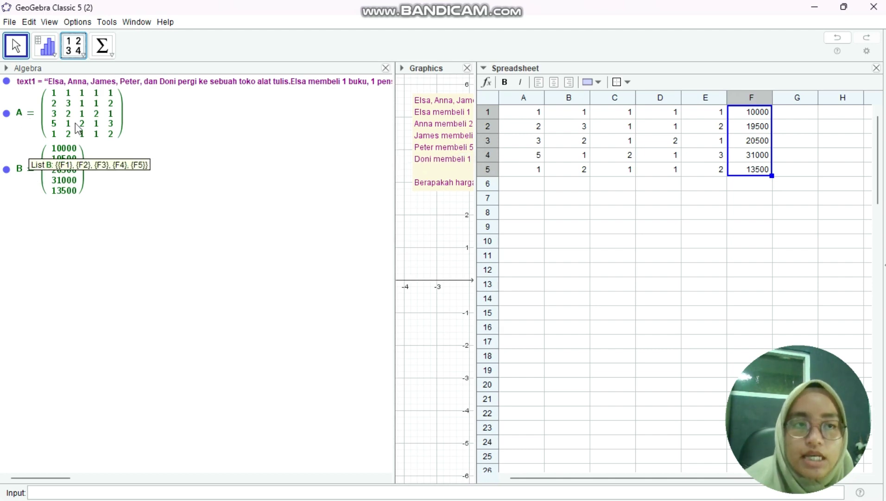
mouse_move(47, 134)
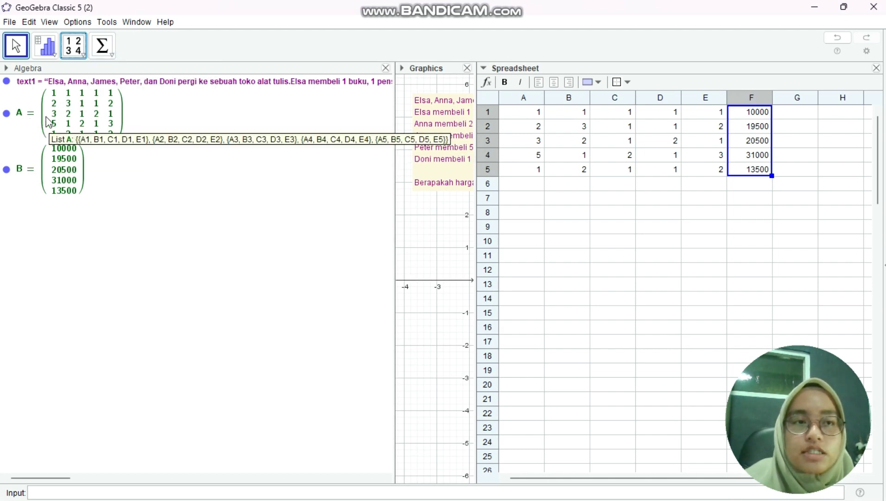
click(40, 491)
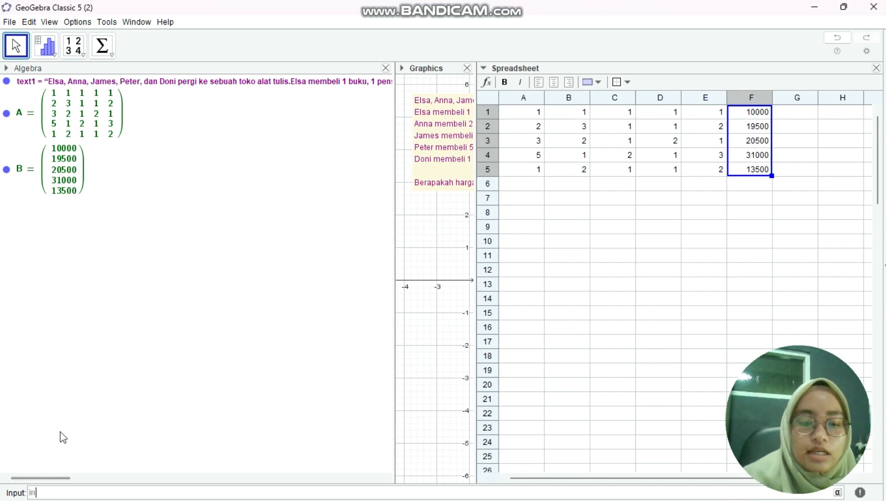
text(invert)
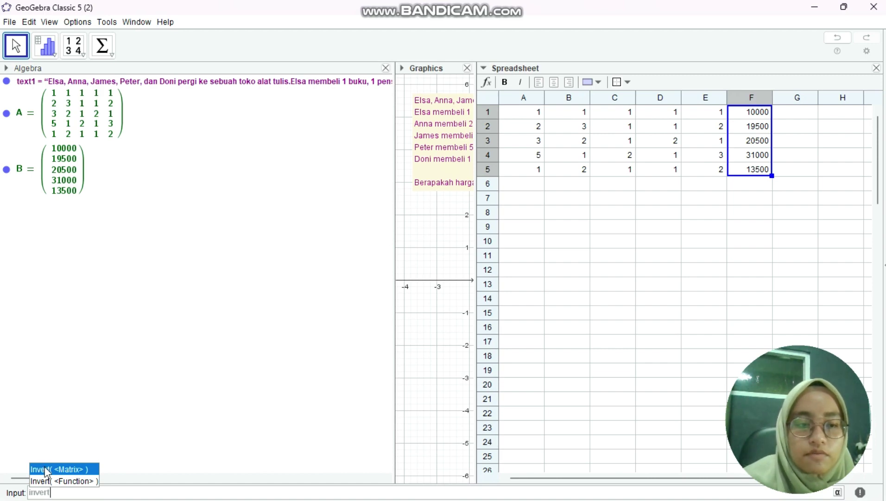
click(61, 468)
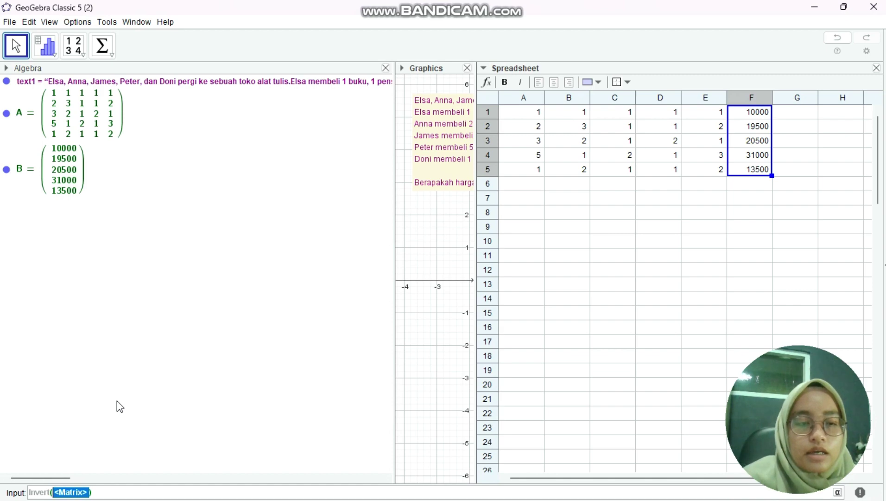
text(A)
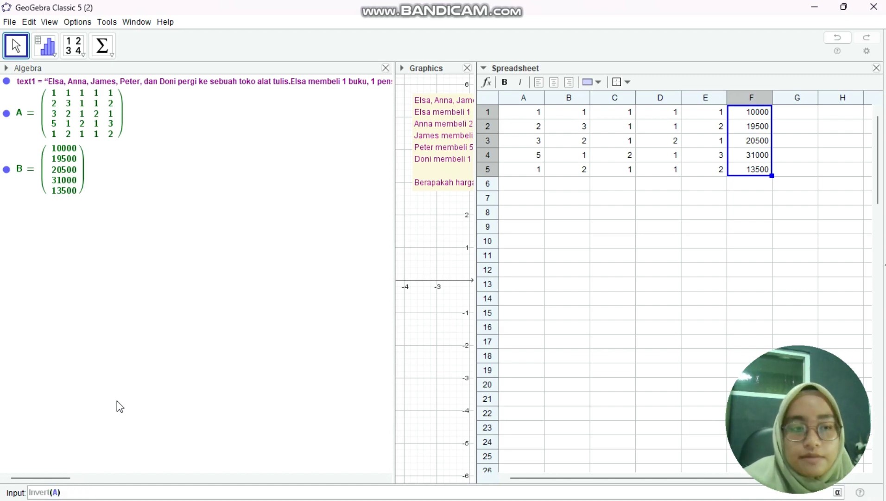
key(Return)
click(161, 307)
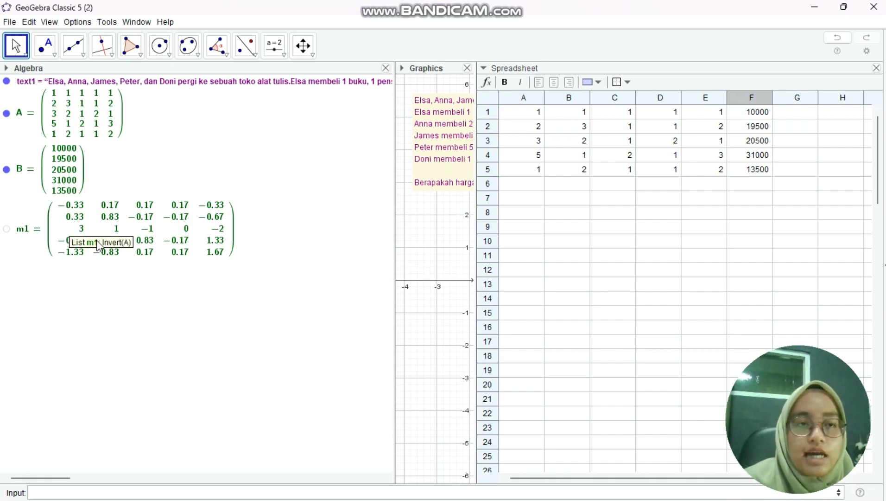
Multiply the inverse matrix by the totals matrix with the expression m1*B
click(42, 489)
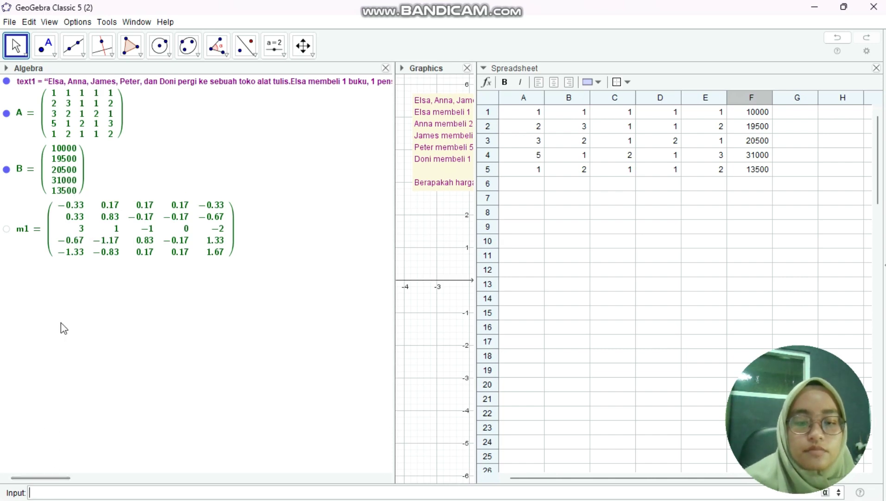
text(m1*)
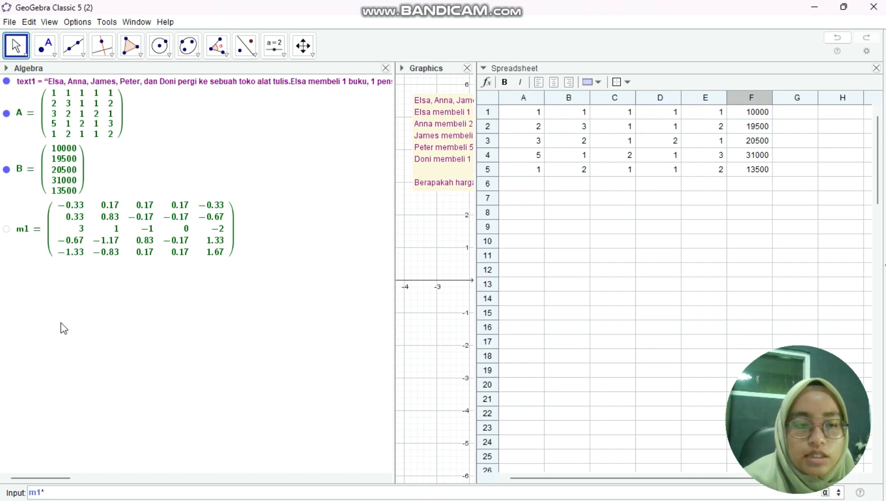
text(B)
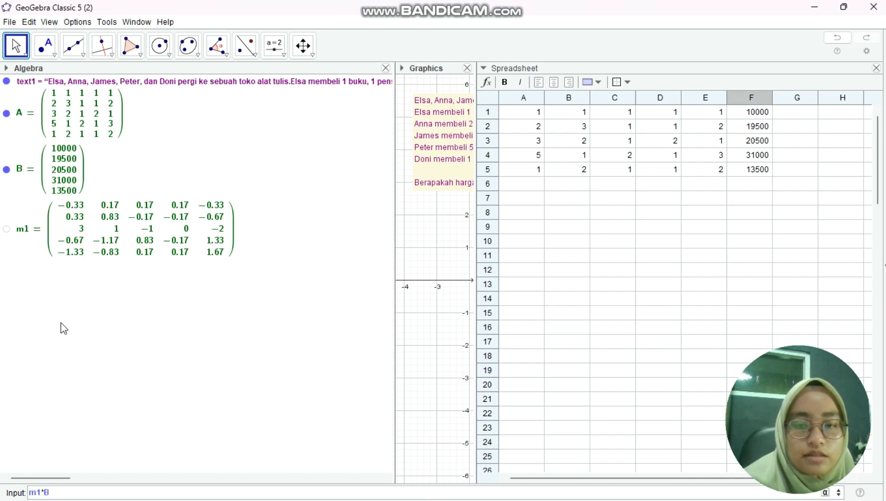
key(Return)
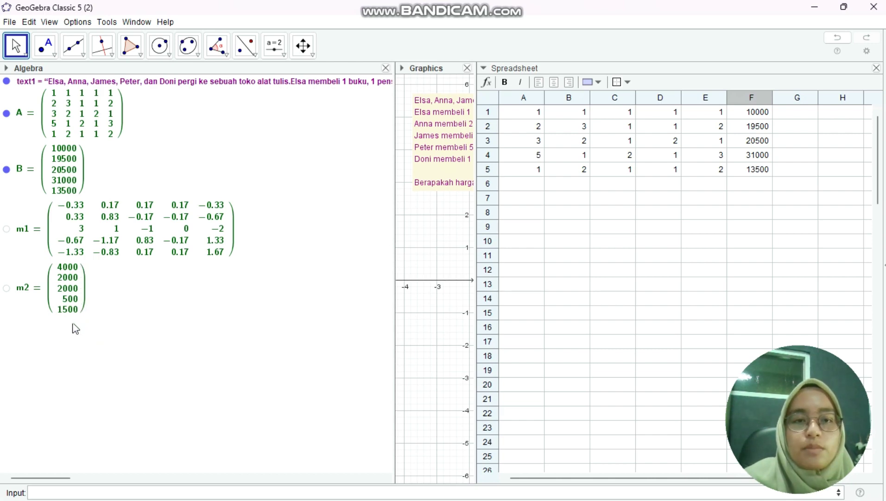
Widen the Graphics view and start a text below the problem with the line "Didapatkan harga dari masing-masing alat tulis"
drag(395, 173, 242, 180)
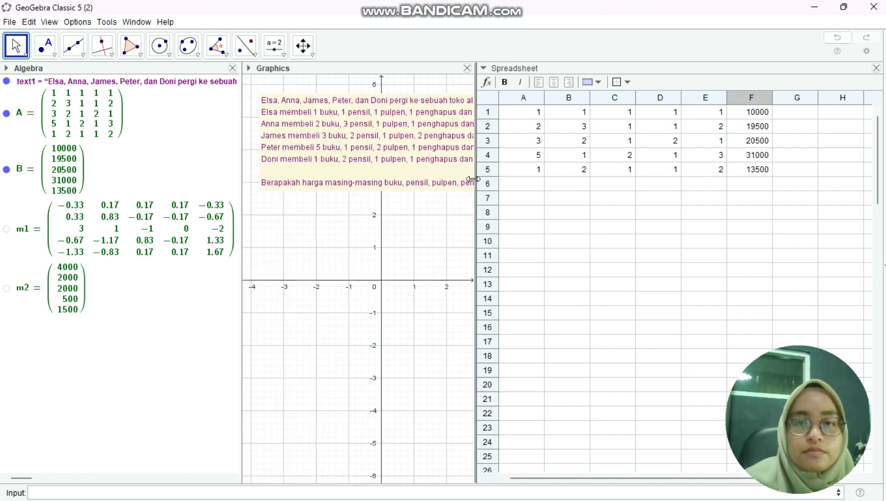
drag(473, 179, 625, 205)
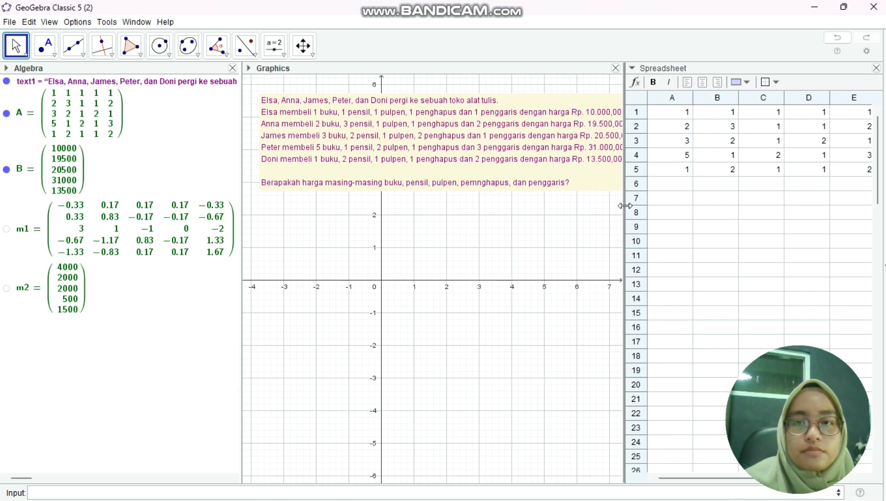
click(274, 57)
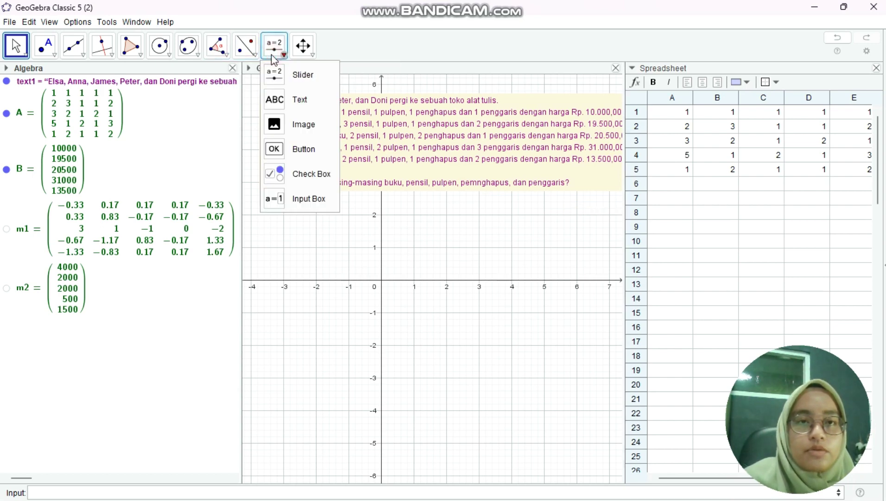
click(287, 100)
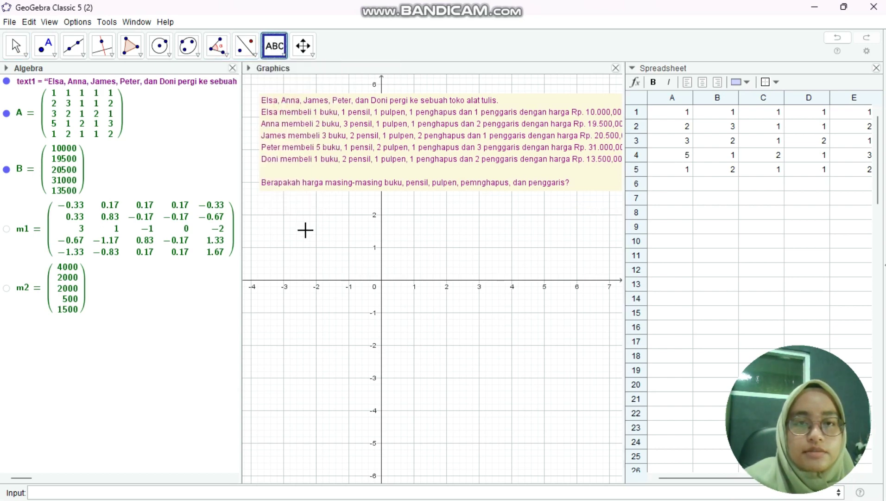
click(354, 225)
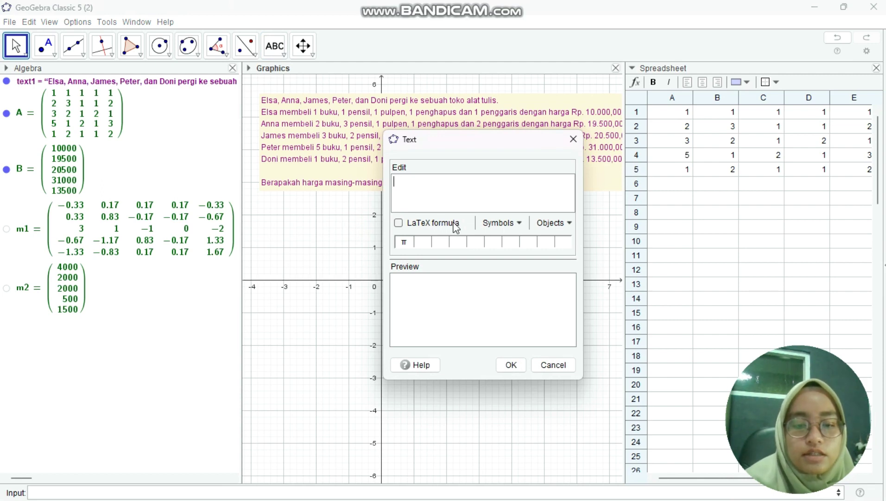
text(Didapatkan)
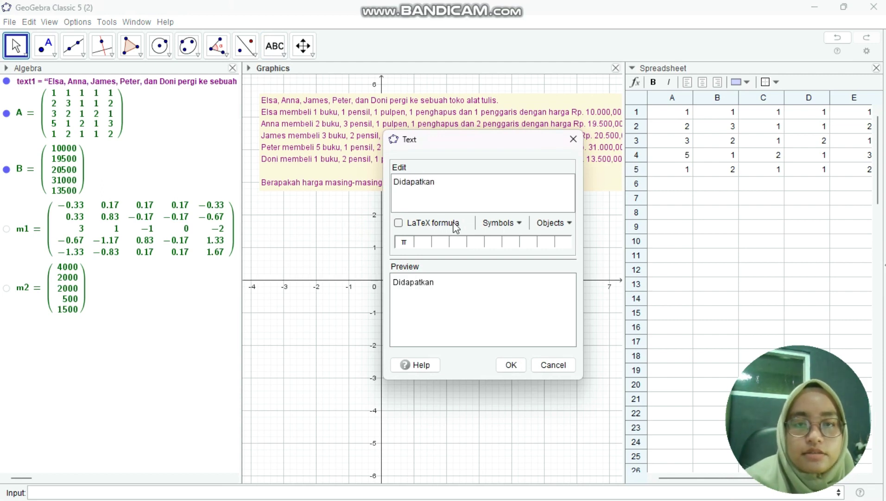
text( har)
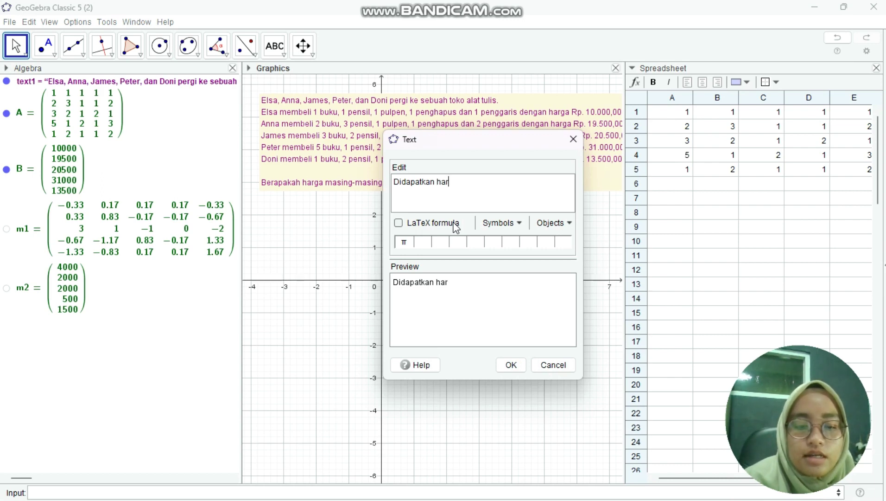
text(ga dari mas)
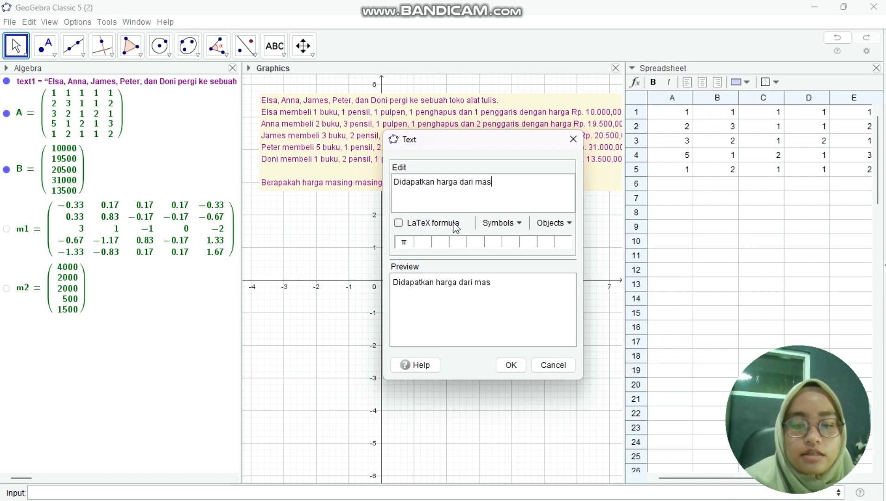
text(ing-ma)
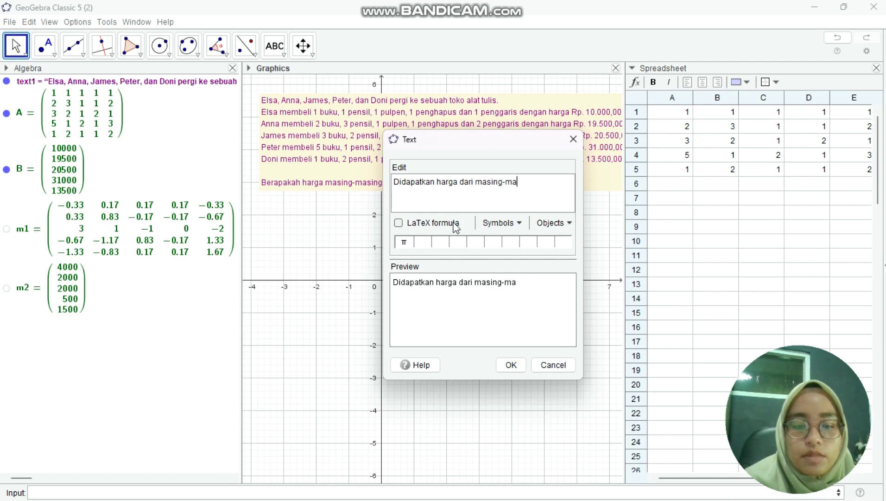
text(sing alat tulis)
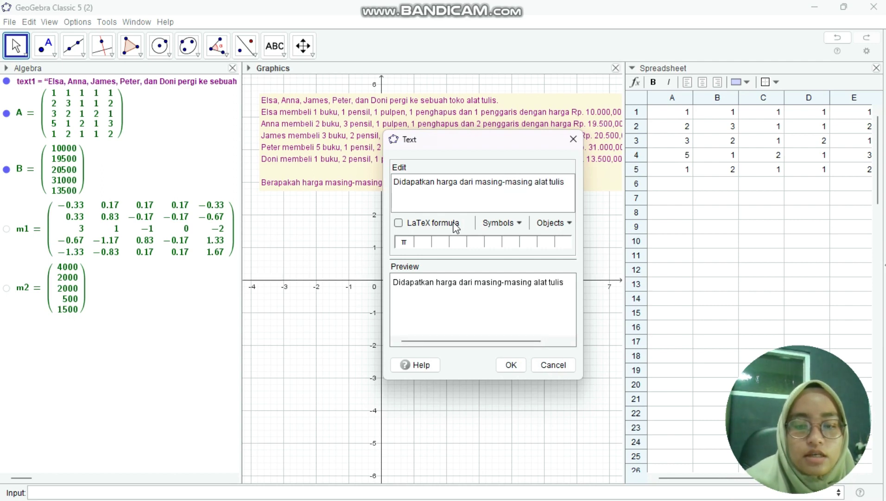
Add the book price to the answer text on a new line as "Buku = Rp. 4.000,00"
key(Return)
text(Buku)
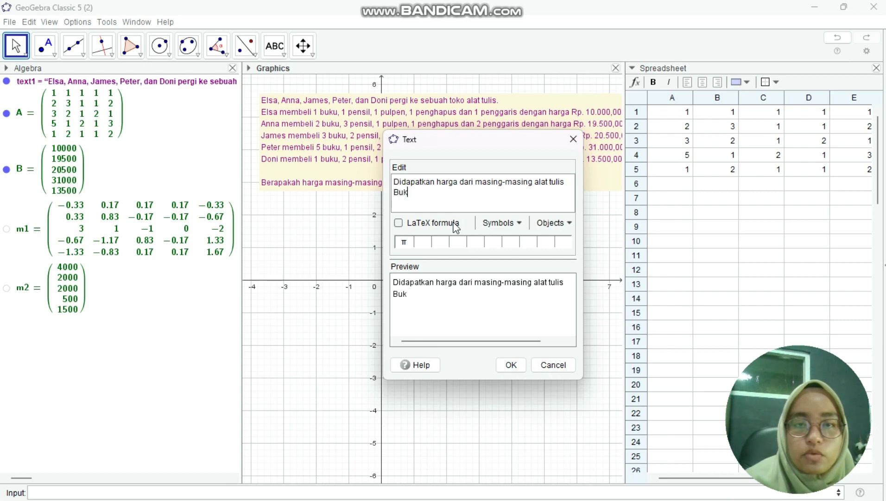
text(Rp)
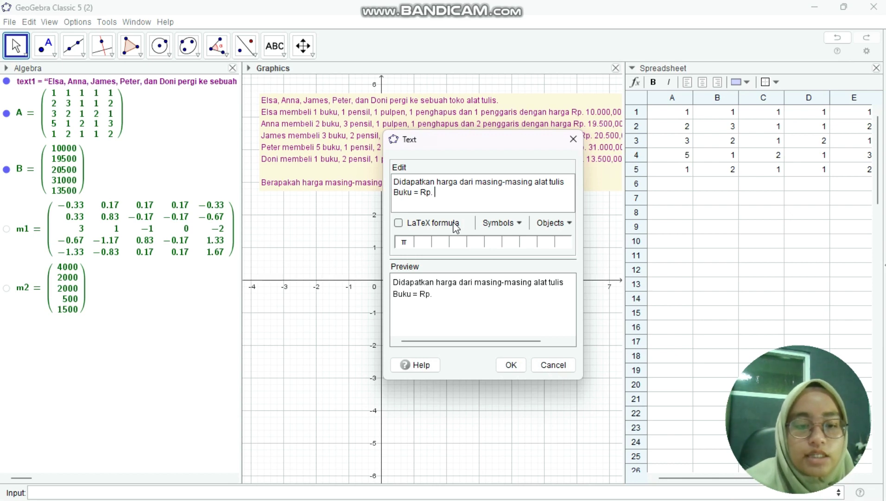
text(. 4.000)
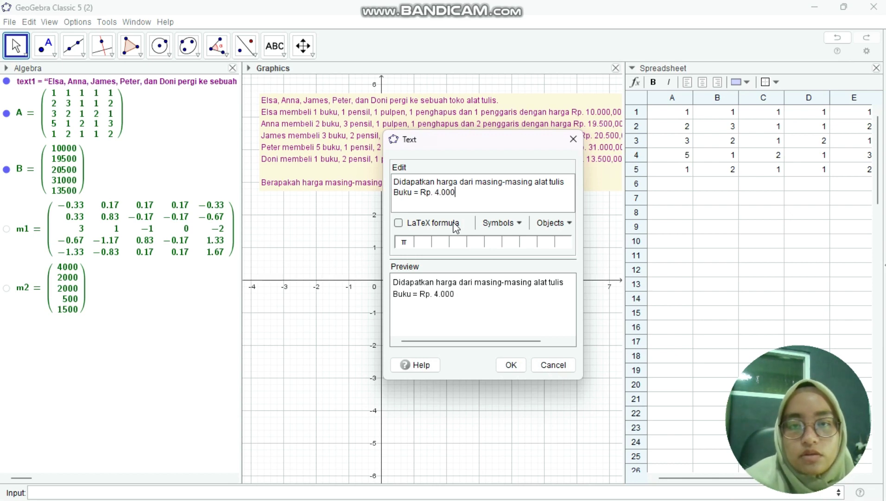
text(,00)
Add the pencil price to the answer text on a new line as "Pensil = Rp. 2.000,00"
key(Return)
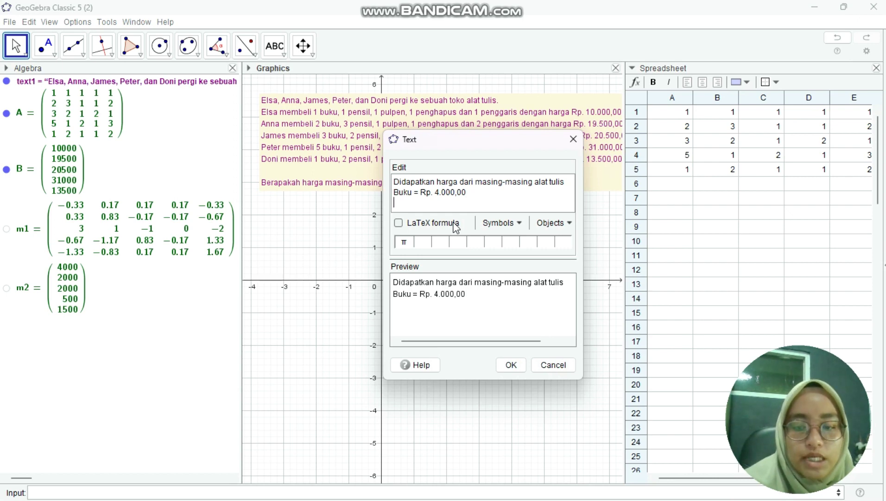
text(Pensil)
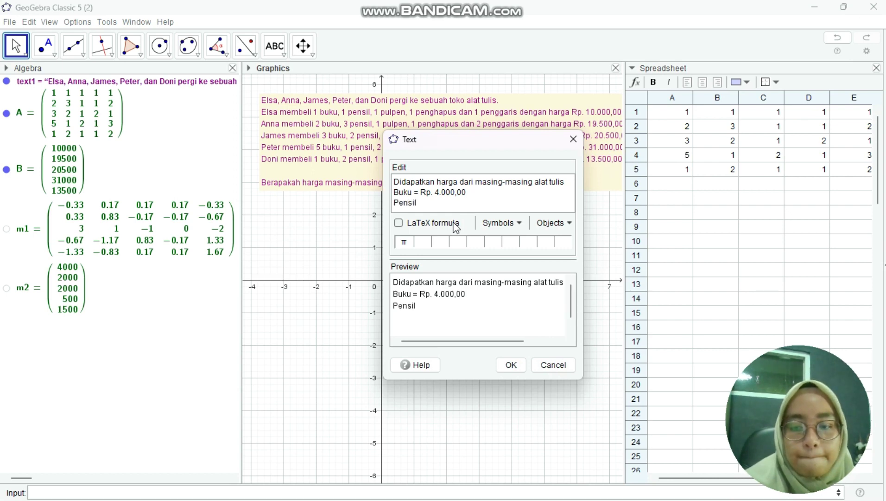
text( = )
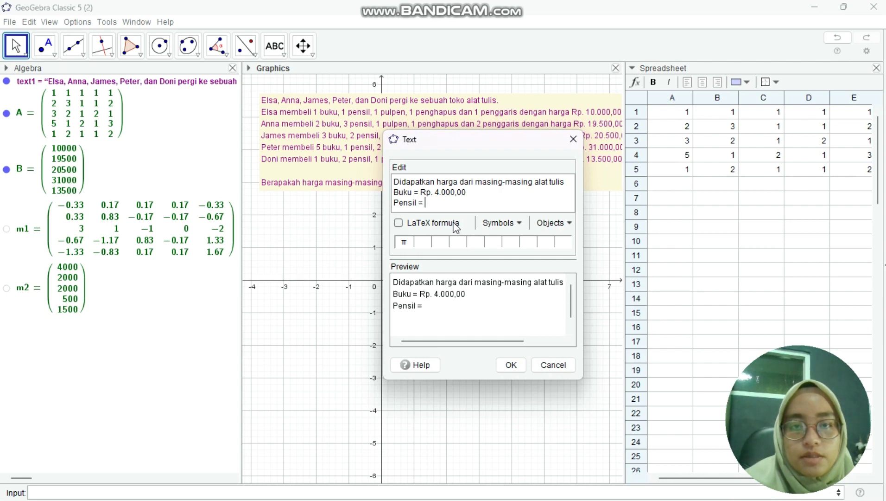
text(Rp.)
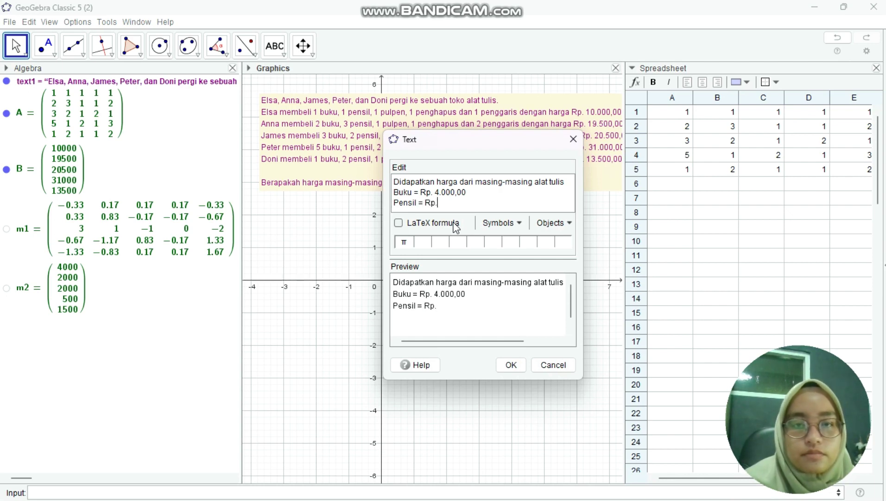
text( 2)
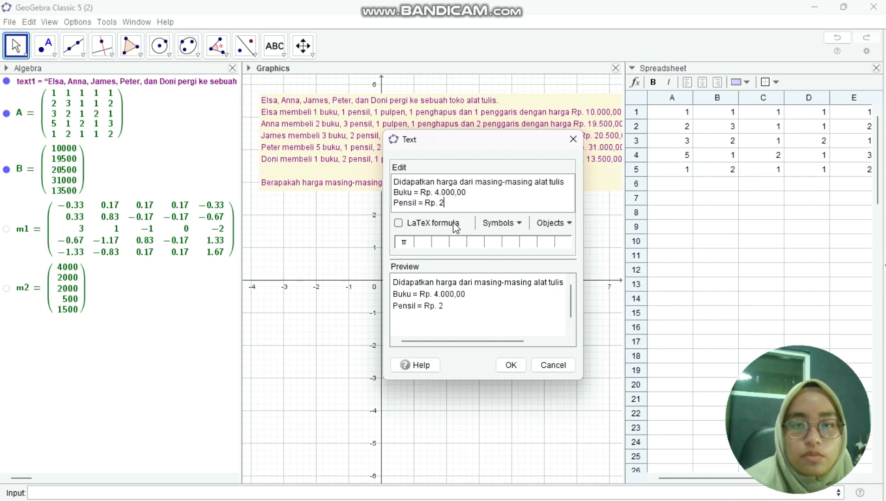
text(.000,00)
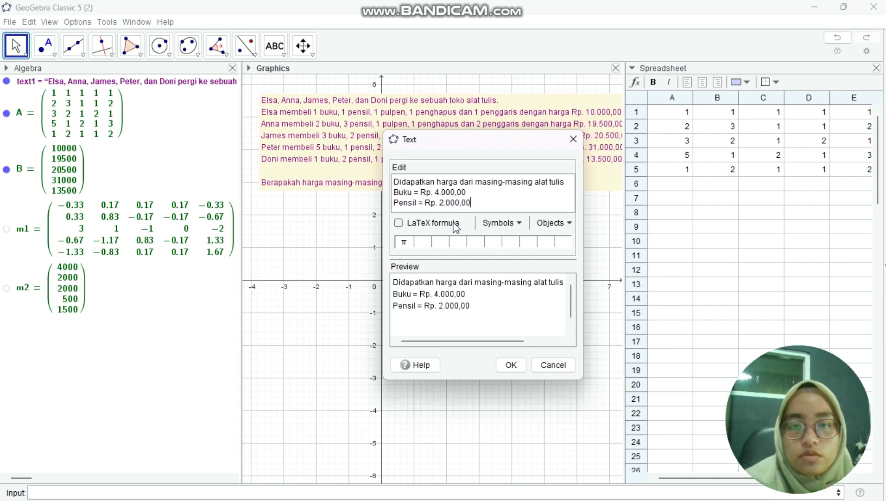
Add the pen price to the answer text on a new line as "Pulpen = Rp. 2.000,00", with a capital P
key(Return)
text(pulpen)
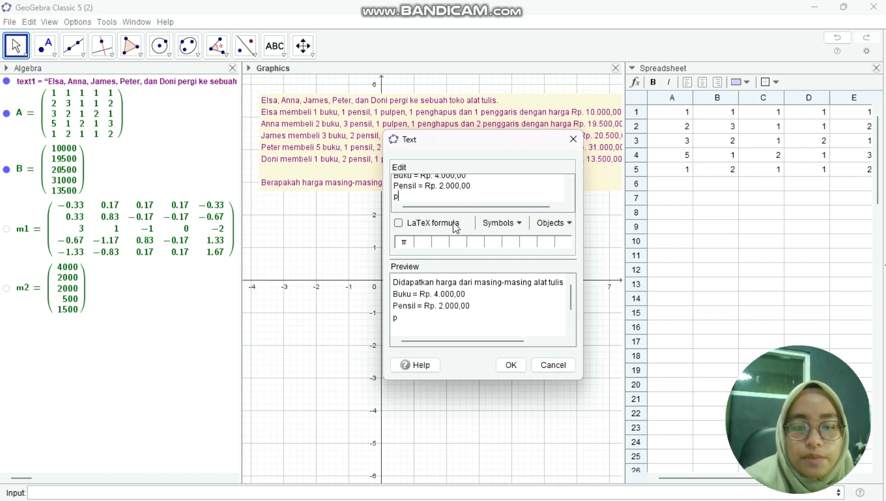
key(BackSpace)
key(BackSpace)
key(BackSpace)
key(BackSpace)
key(BackSpace)
key(BackSpace)
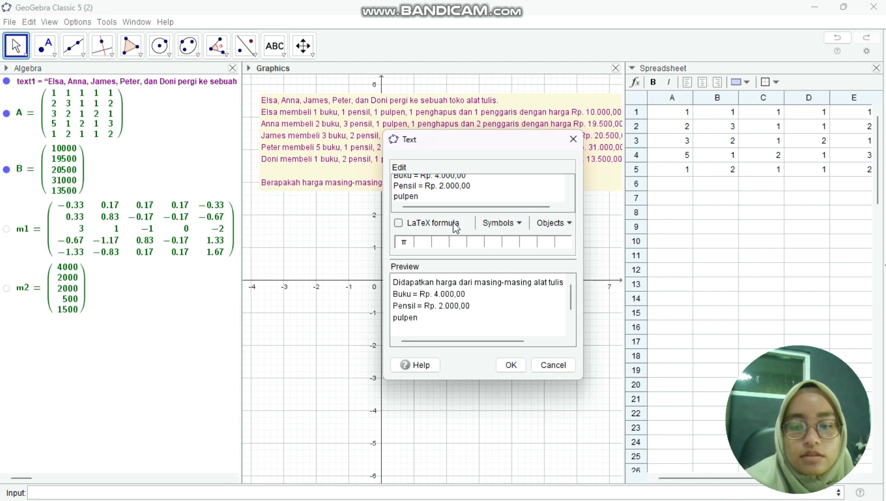
text(Pu)
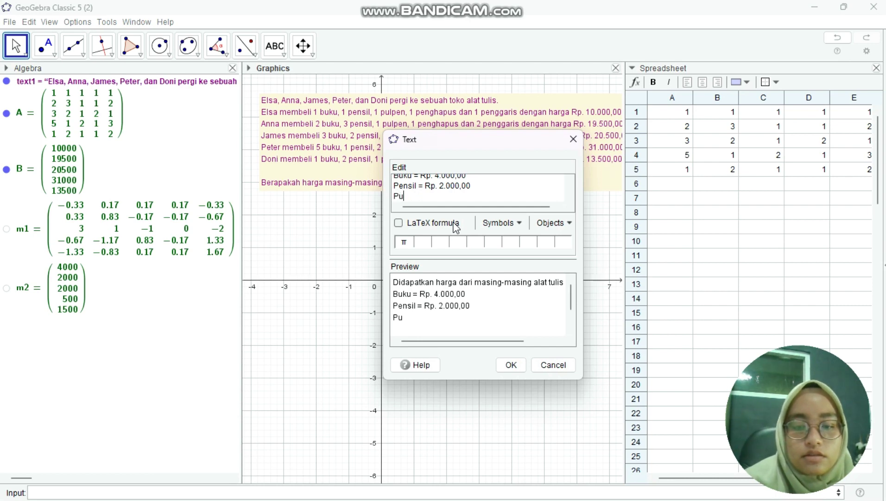
text(lpen)
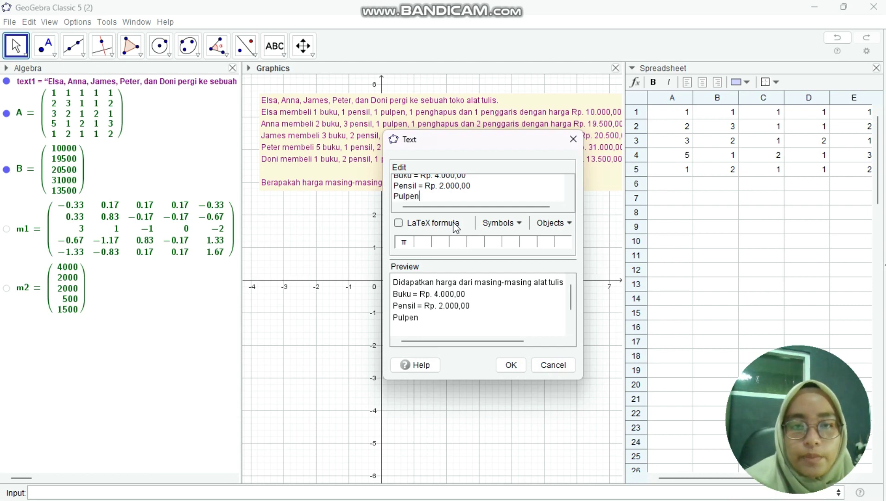
text( = Rp. )
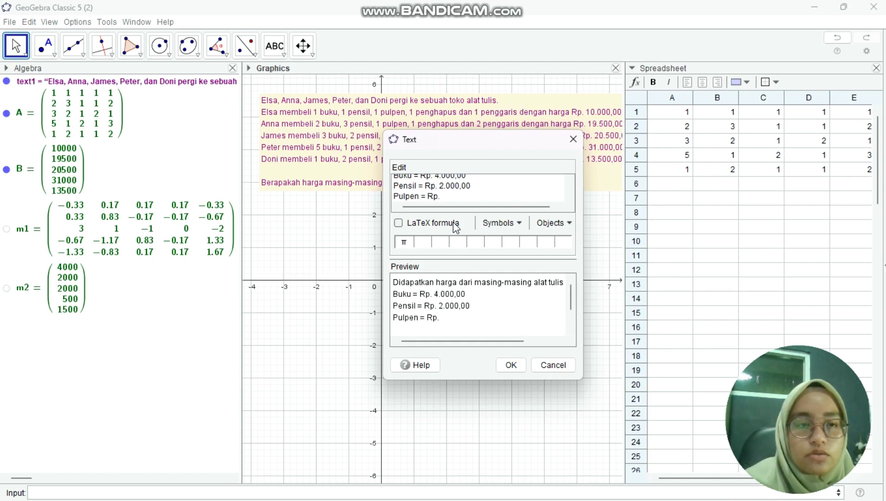
text(2.000)
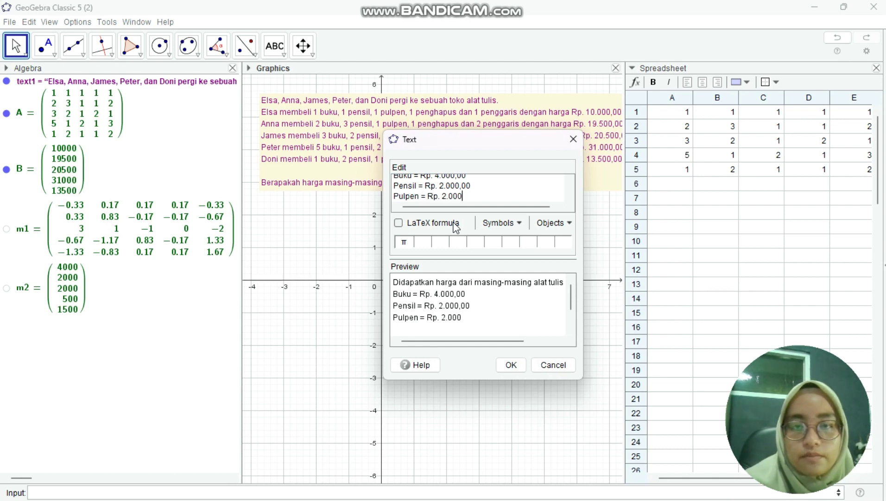
text(,00)
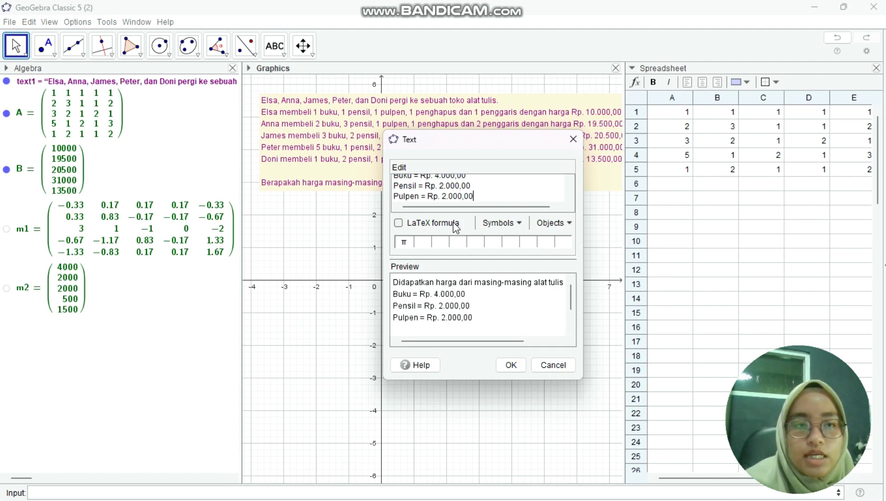
Add the eraser price to the answer text on a new line as "Penghapus = Rp. 500,00"
key(Return)
text(Penghapus)
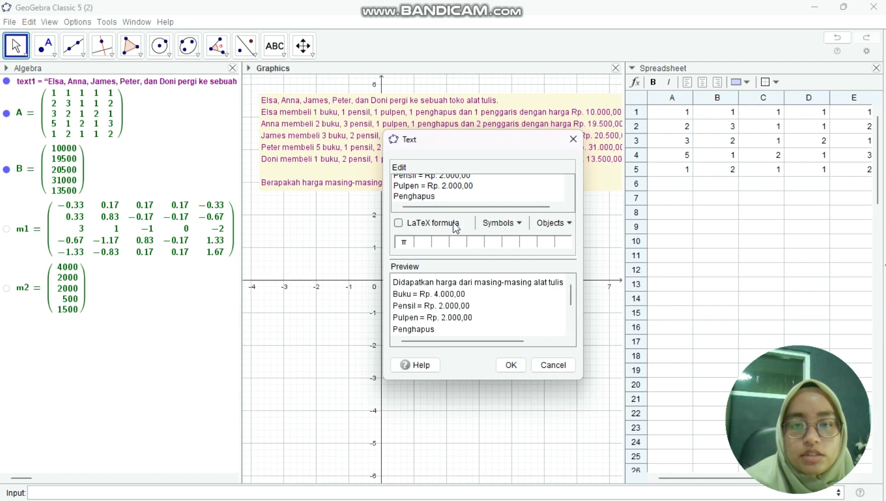
text( = )
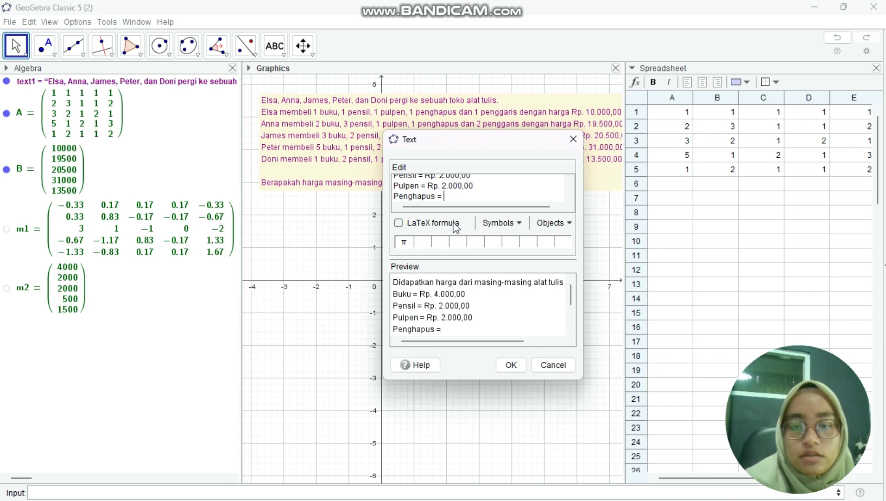
text(Rp)
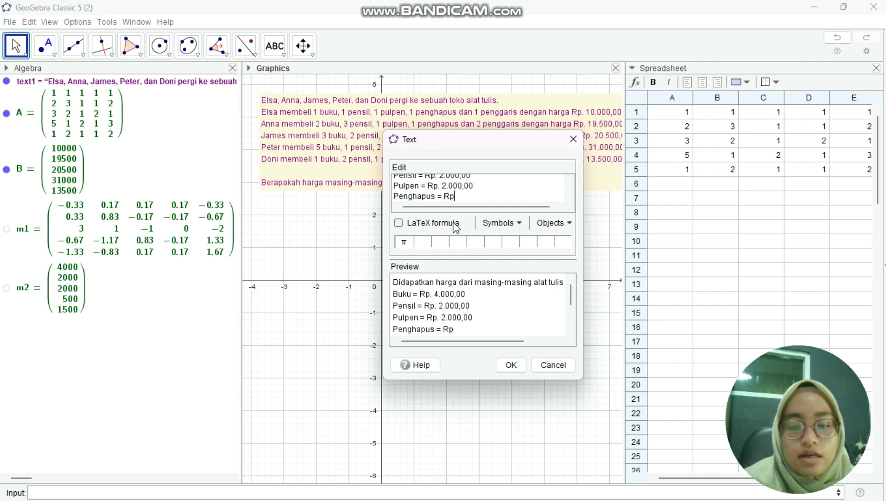
text(. 5)
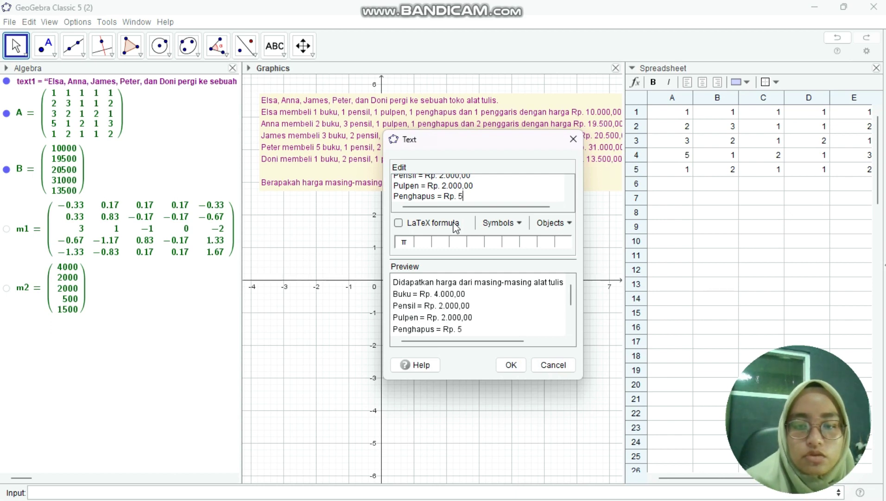
text(00,00)
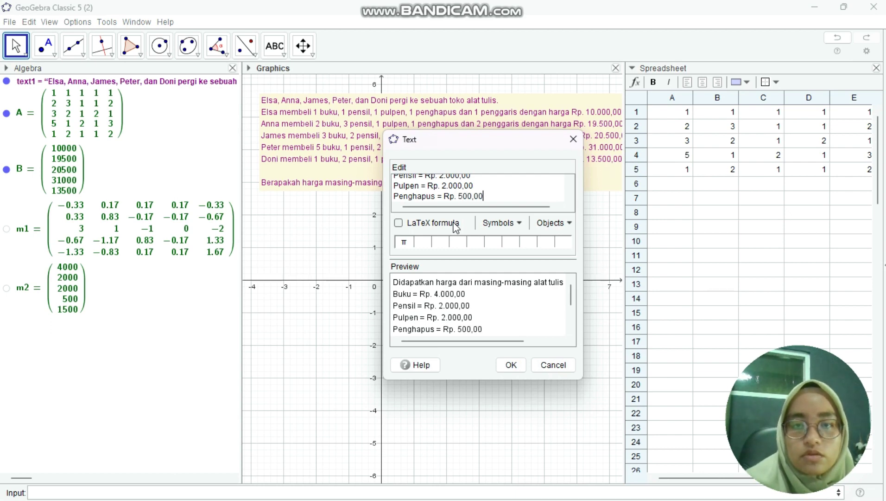
Add the ruler price to the answer text on a new line as "Penggaris = Rp, 1.500,00"
key(Return)
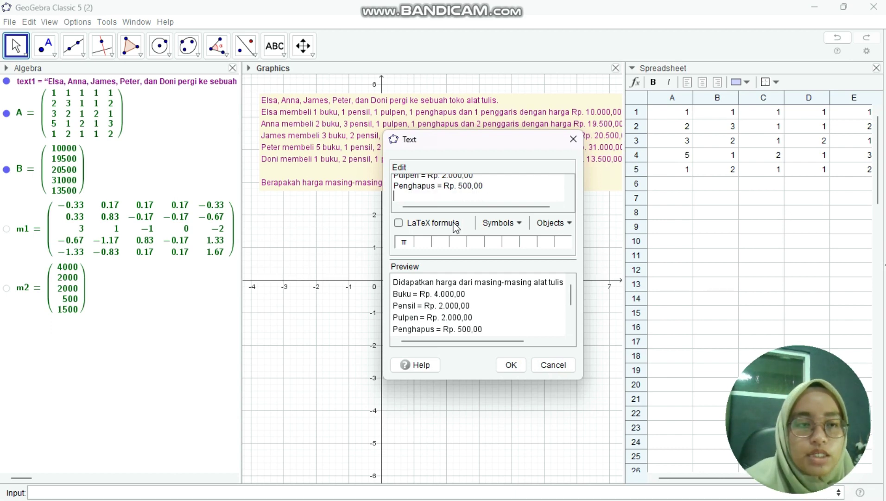
text(Pengga)
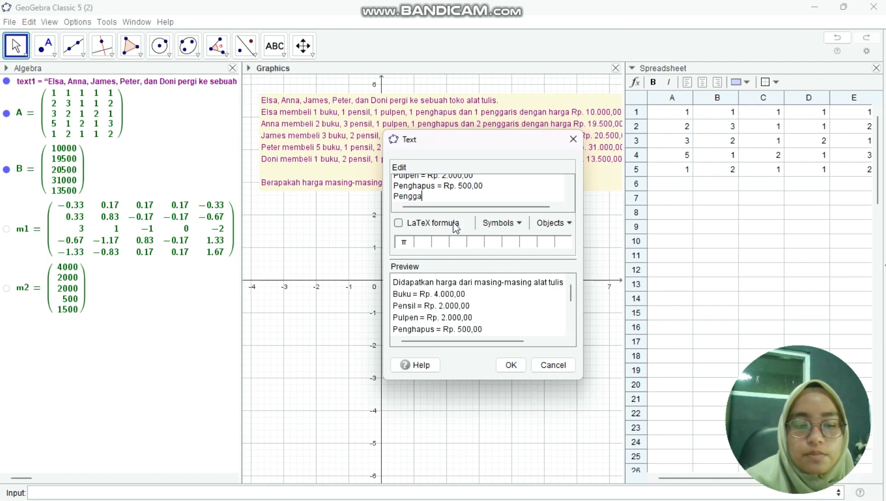
text(ris = )
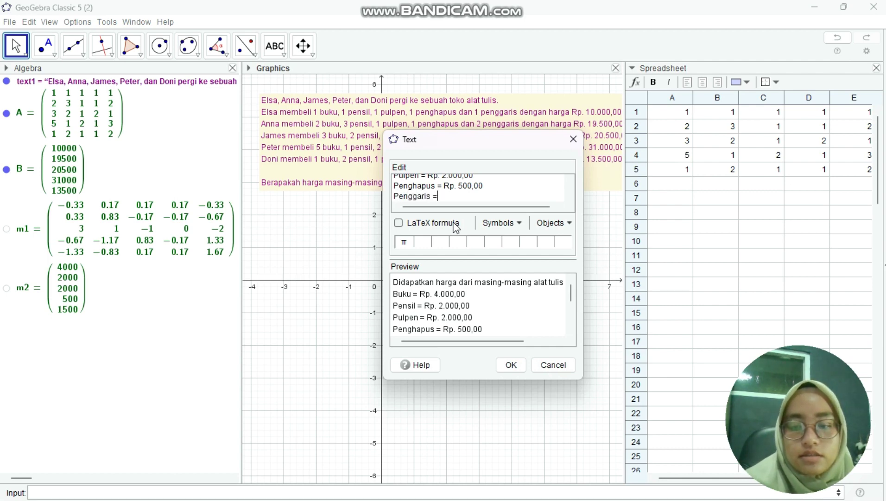
text(Rp)
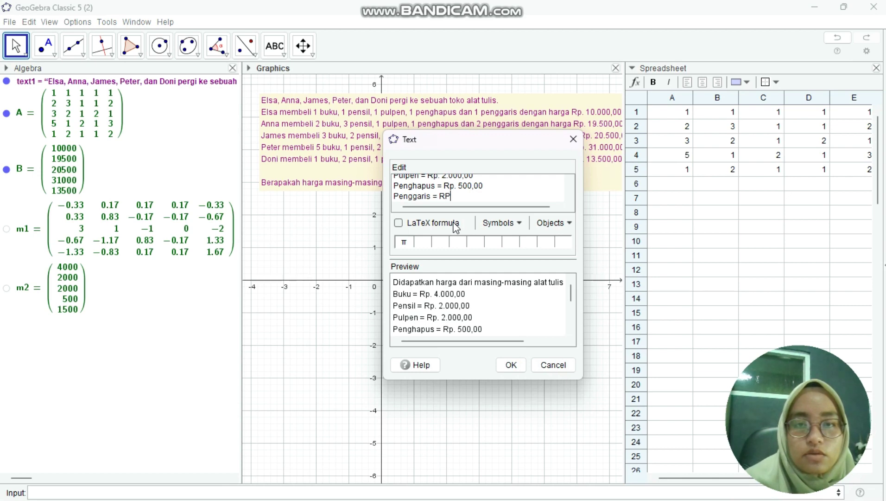
text(, )
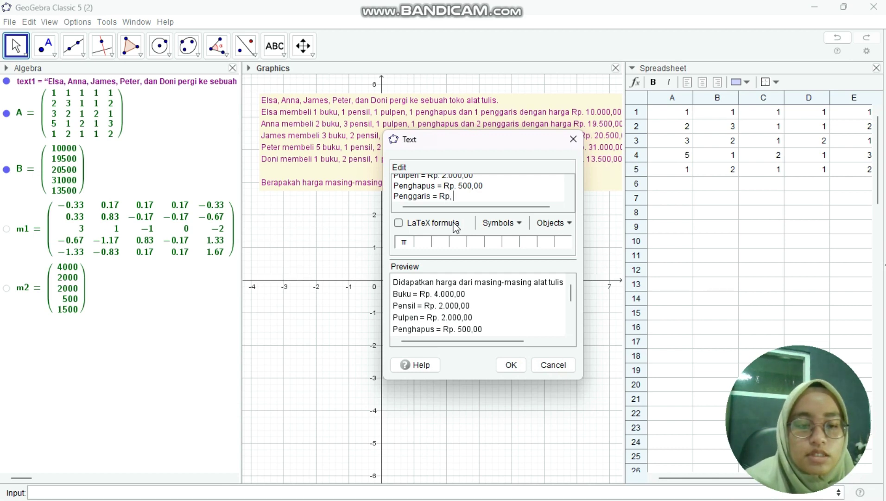
text(1.500m)
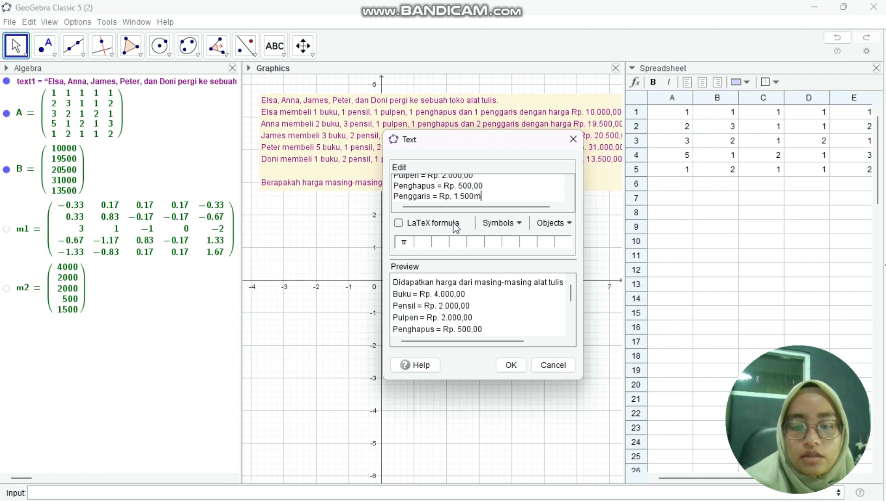
key(BackSpace)
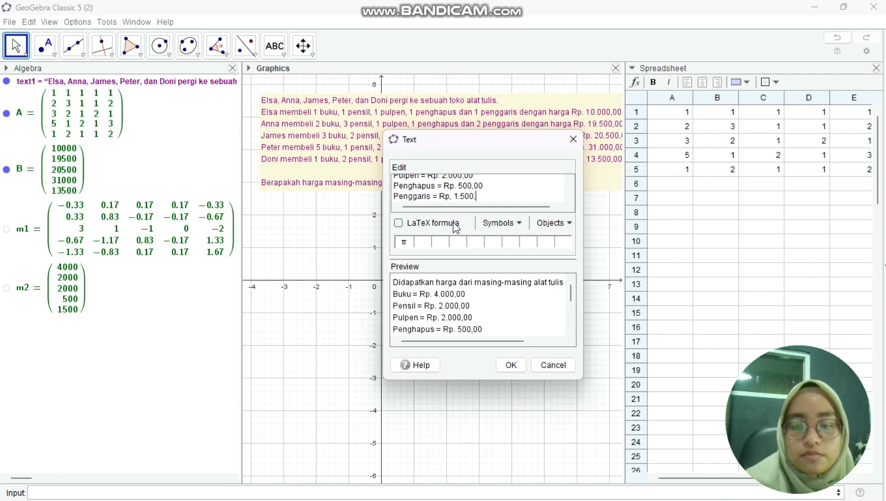
text(,00)
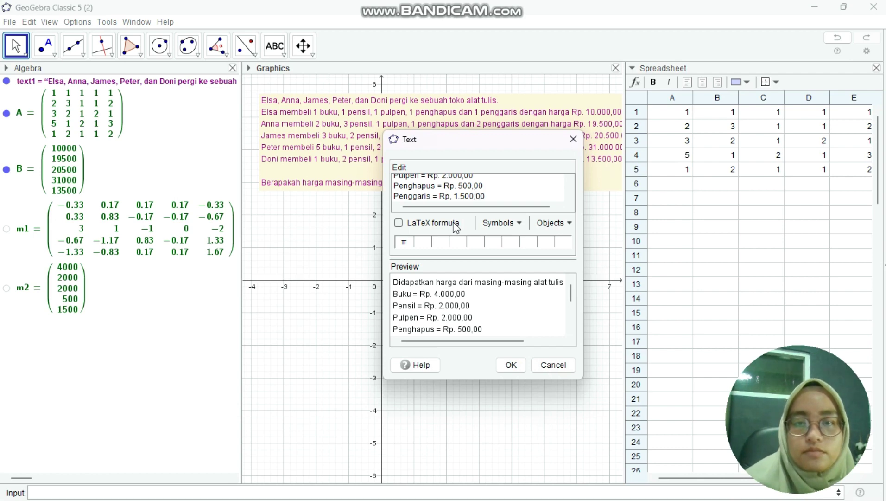
Insert the finished answer text, place it just below the problem's question, and return to the Move tool
click(510, 365)
drag(415, 260, 329, 241)
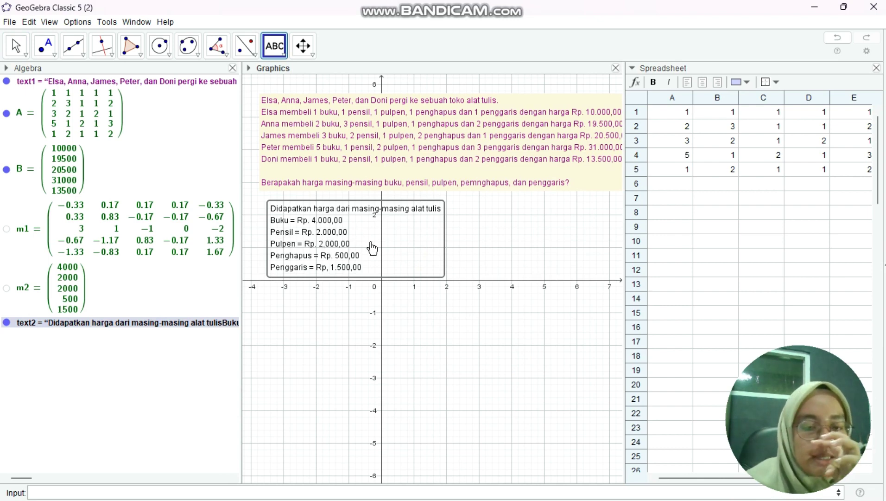
click(317, 313)
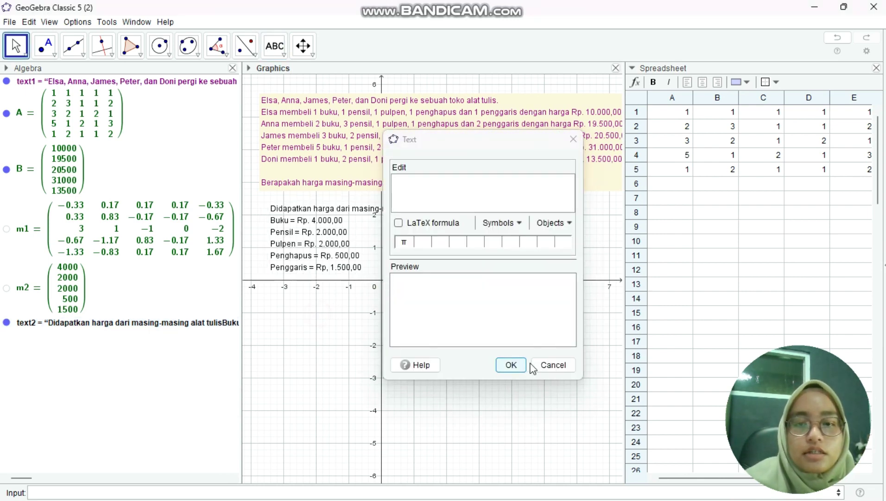
click(552, 364)
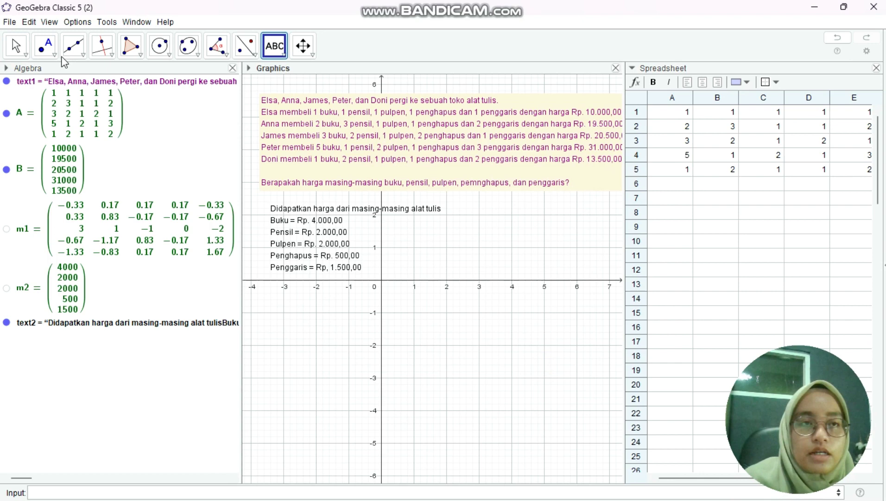
click(15, 45)
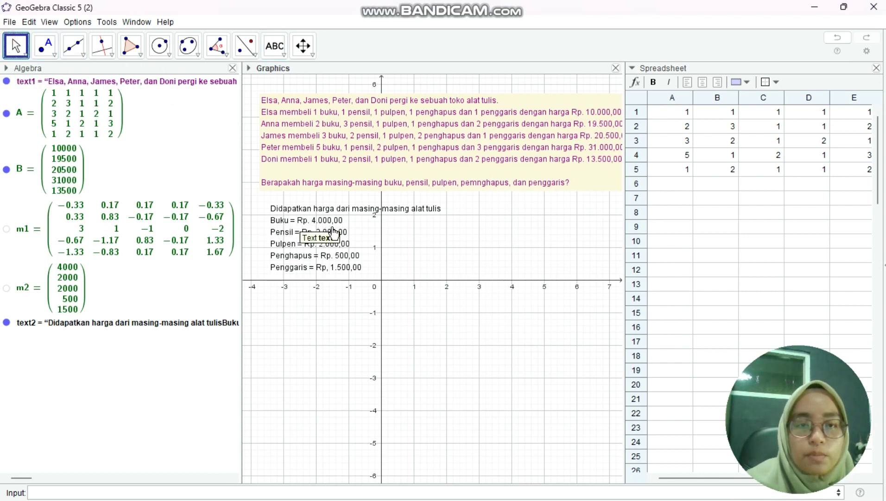